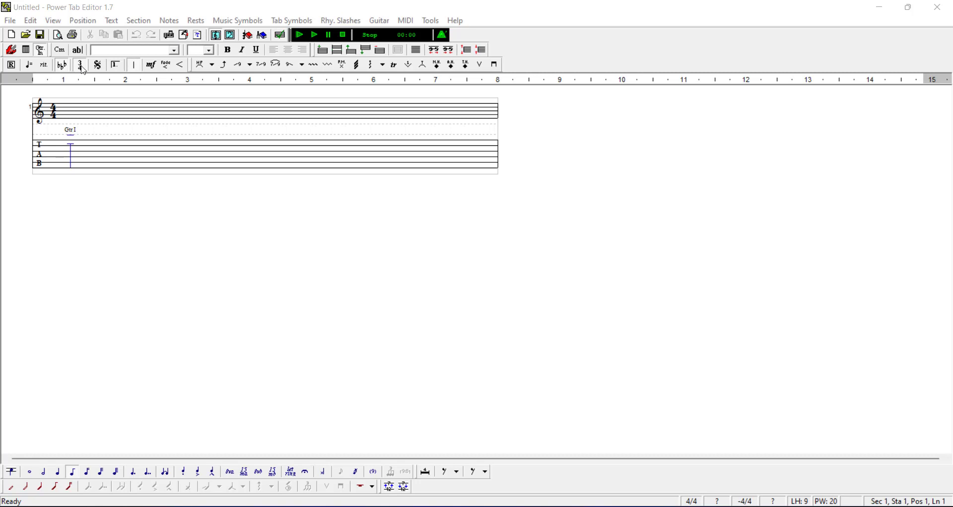
- Set the score's time signature to 3/4
click(81, 66)
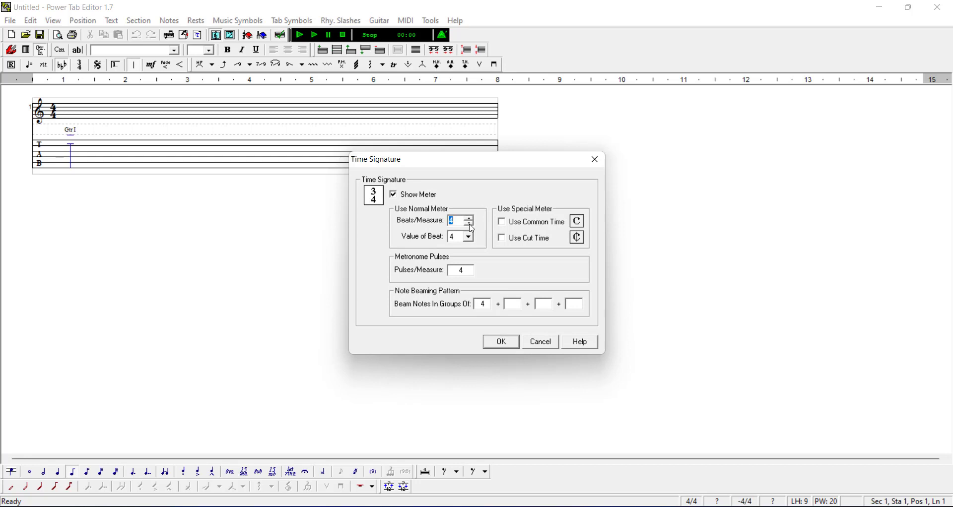
click(502, 344)
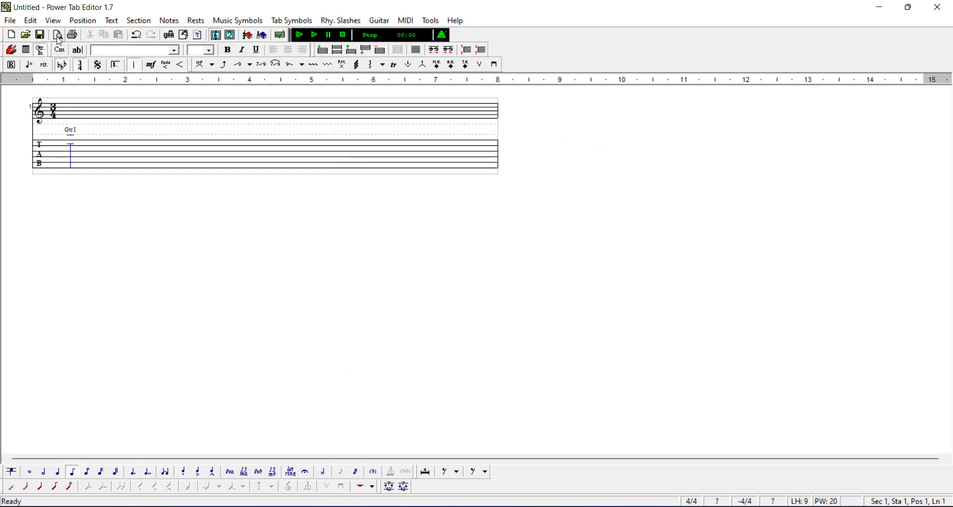
- Create an open C chord diagram for Gtr. 1 with fret 1 on B, fret 2 on D, fret 3 on A and the low E muted
click(27, 52)
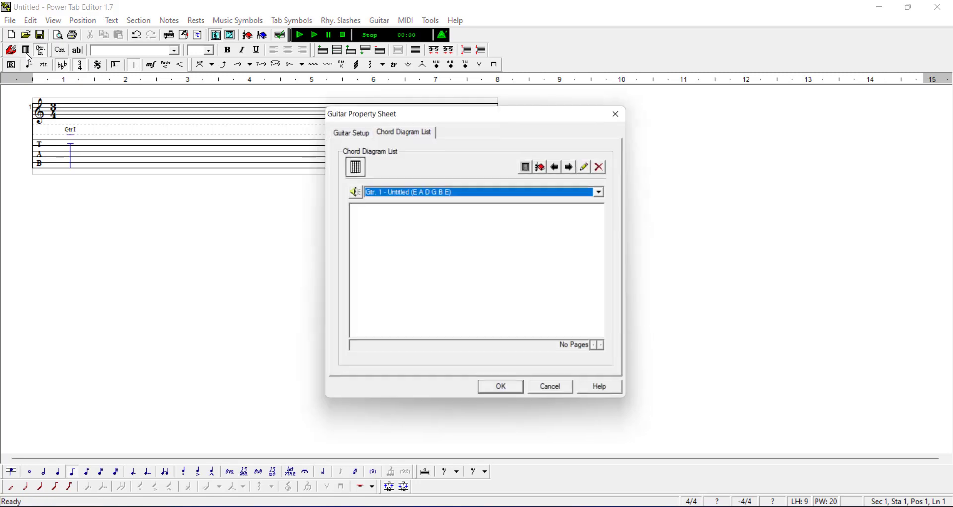
click(528, 166)
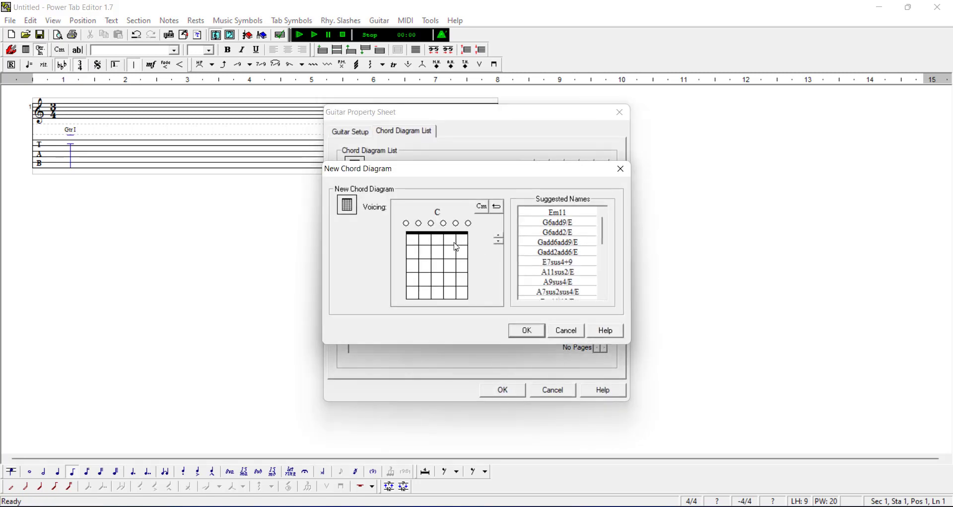
click(457, 240)
click(431, 253)
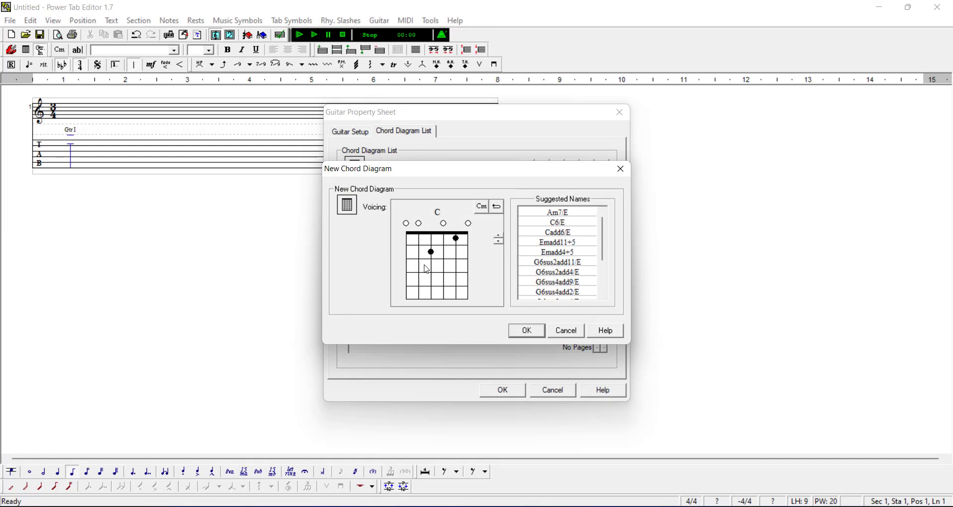
click(420, 267)
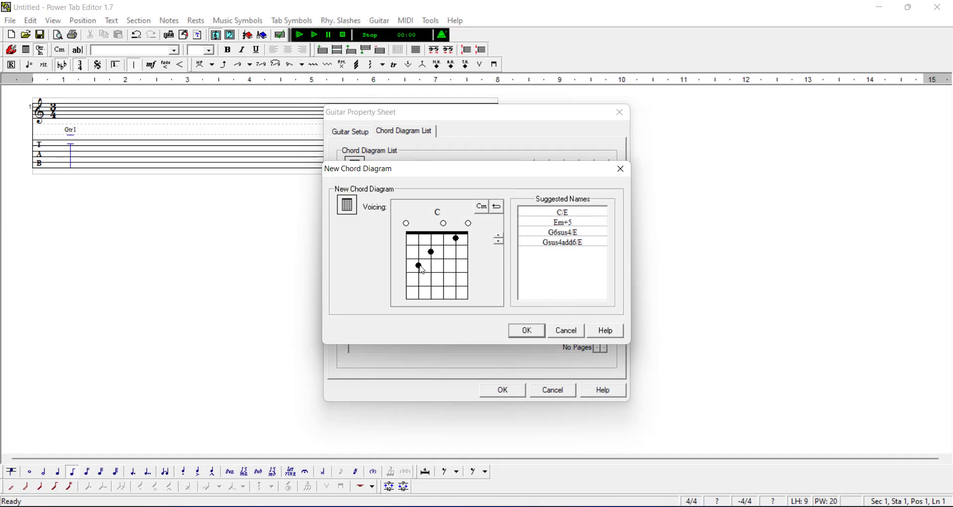
click(407, 225)
click(527, 331)
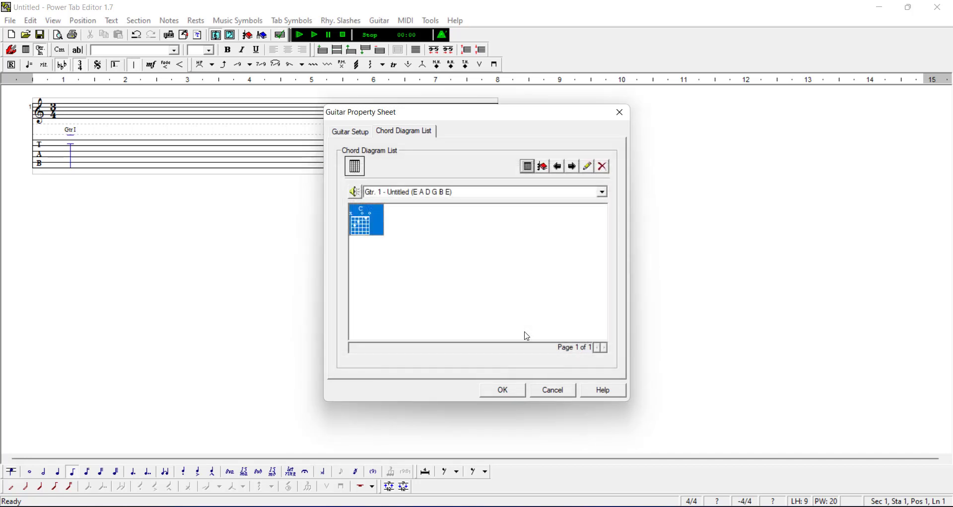
- Add a G chord diagram with fret 3 on low E, fret 2 on A and fret 3 on the B and high E strings
click(528, 166)
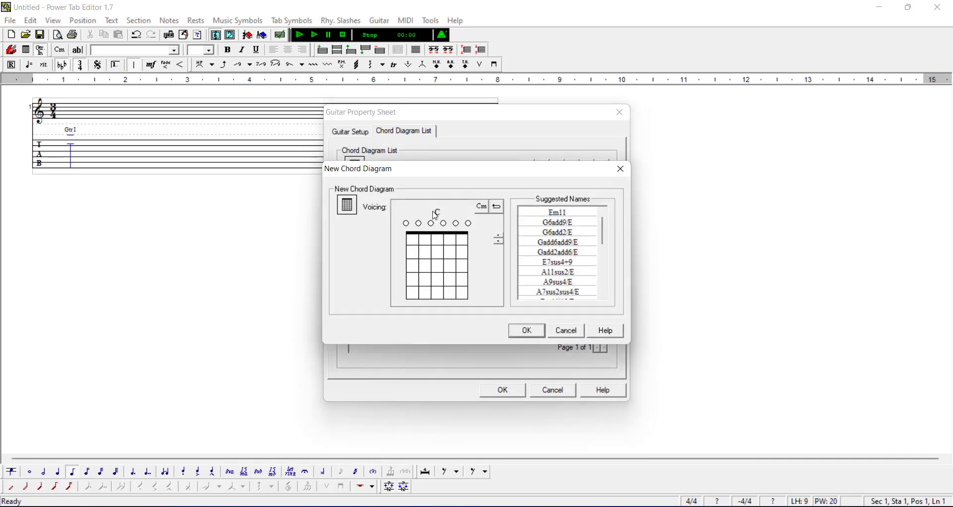
click(419, 252)
click(407, 267)
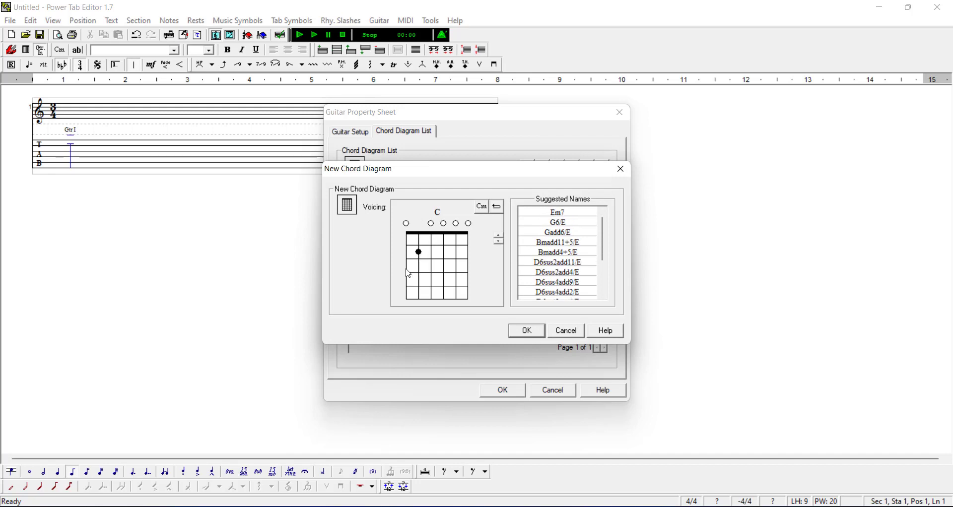
click(457, 266)
click(469, 267)
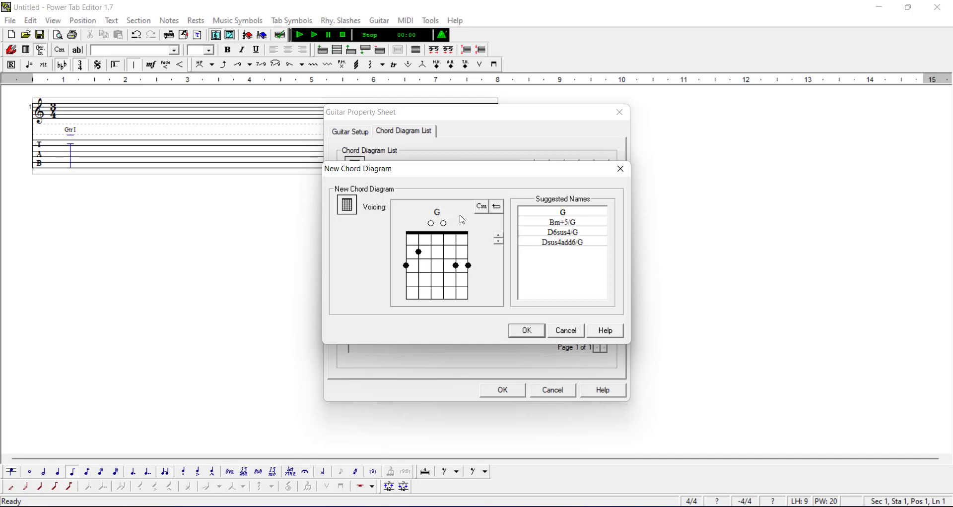
click(527, 331)
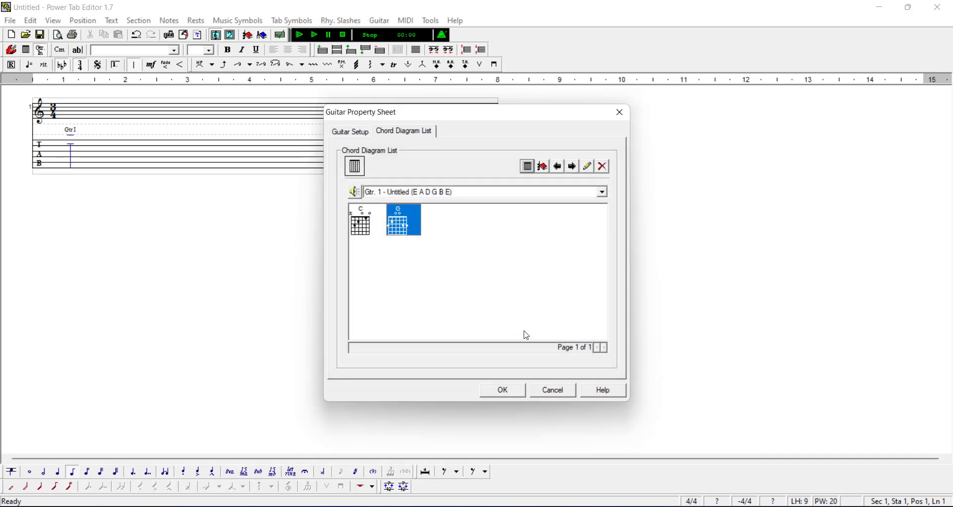
- Add an Fmaj7 chord diagram with frets 3-2-1 on D, G and B, both lowest strings muted, and accept the chord list
click(527, 170)
click(456, 240)
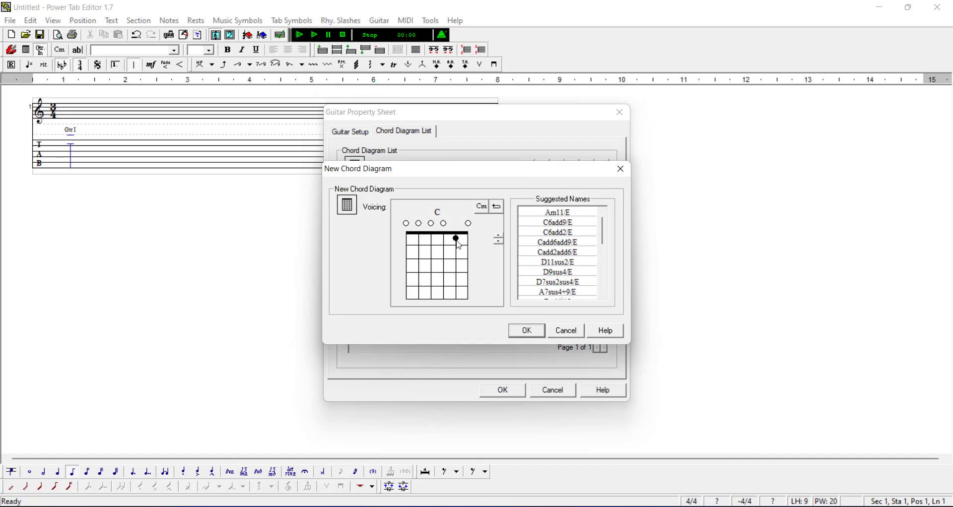
click(443, 252)
click(432, 266)
click(419, 226)
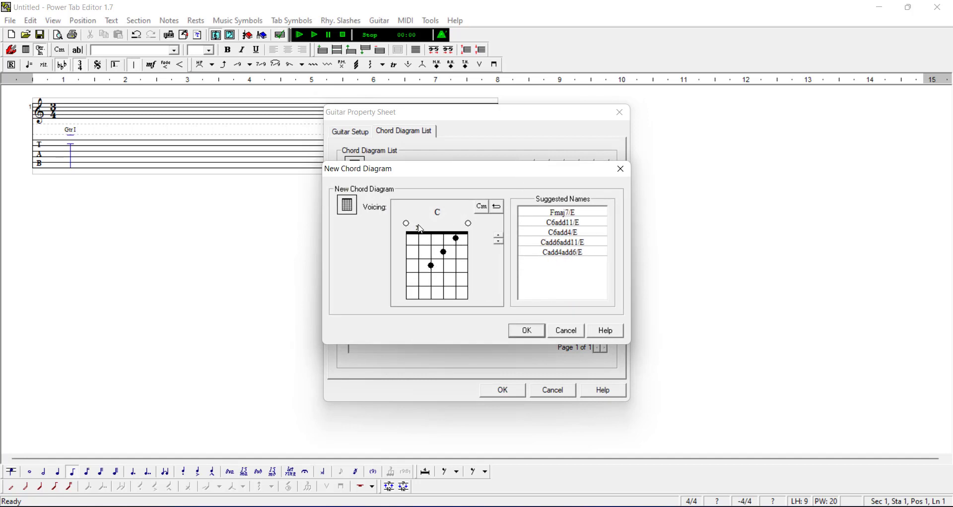
click(407, 227)
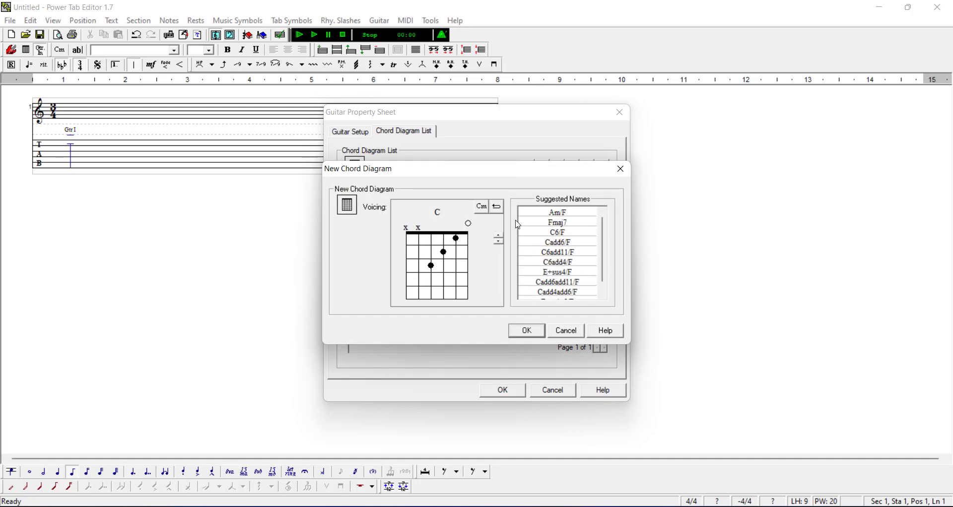
click(542, 224)
click(469, 226)
click(472, 232)
click(529, 332)
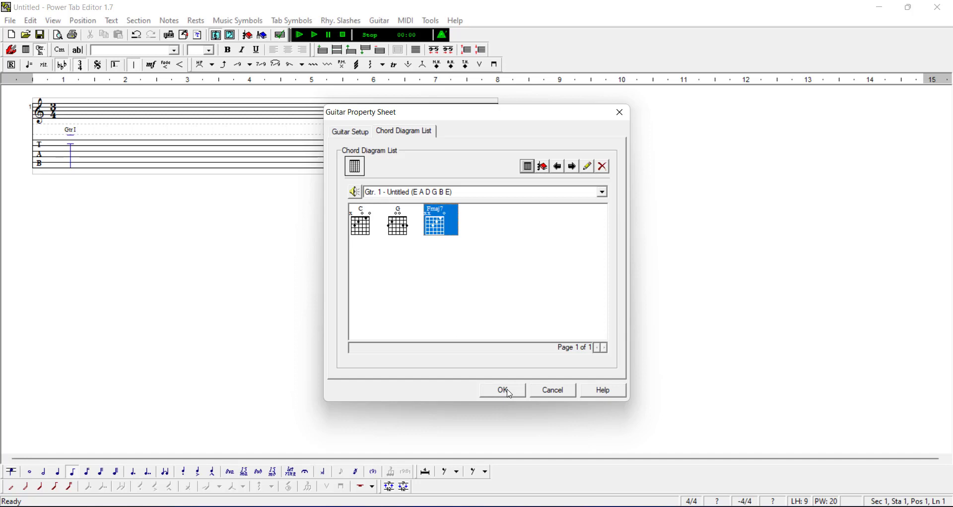
click(504, 392)
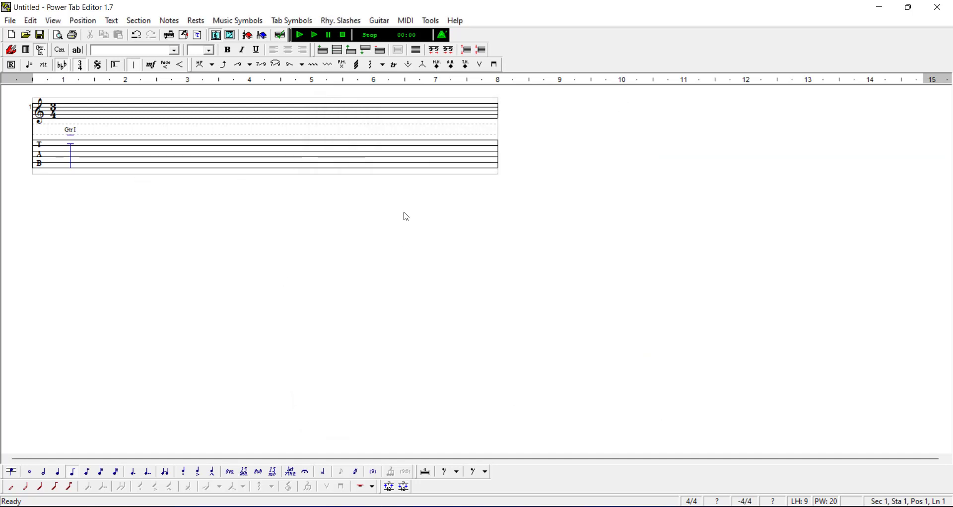
- Attach a second six-string staff at the bottom of the section
click(338, 50)
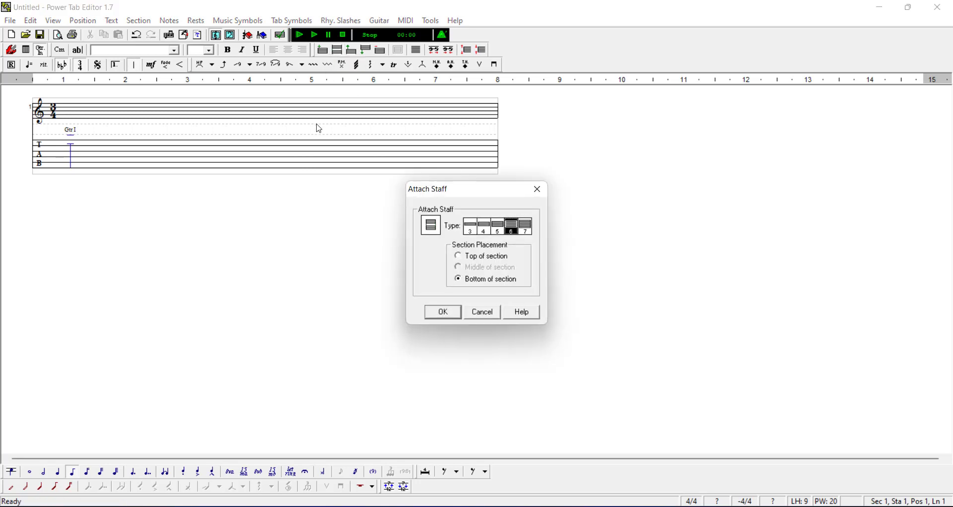
click(443, 312)
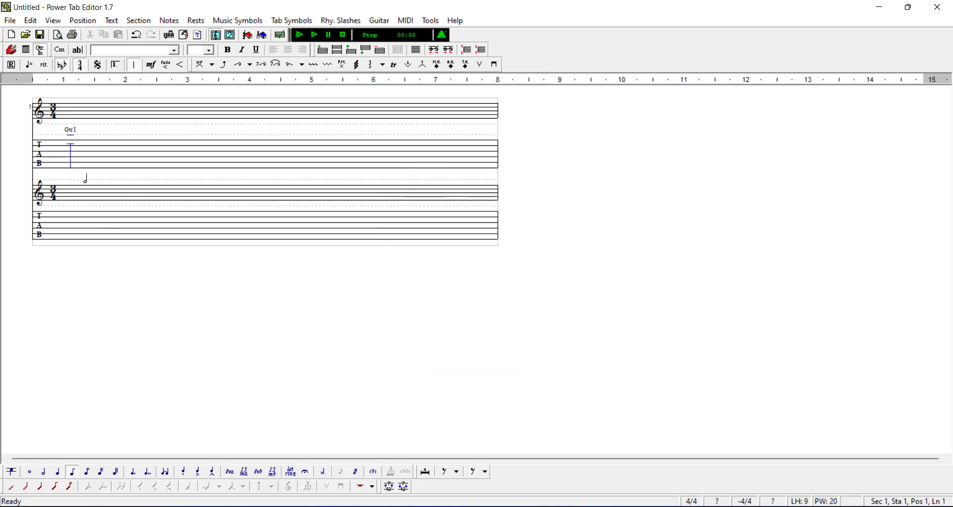
- Enter fret 8 on the second string at the start of the upper staff as a dotted quarter note
click(70, 146)
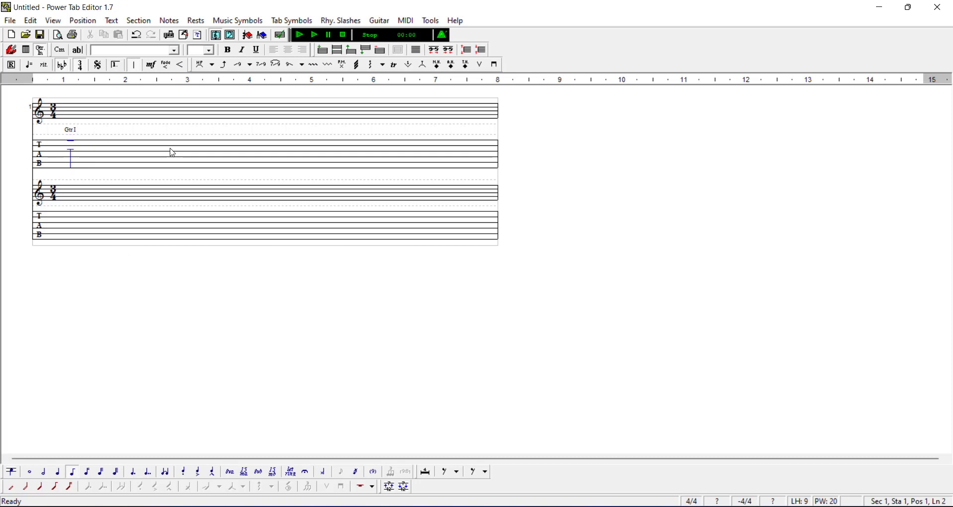
text(8)
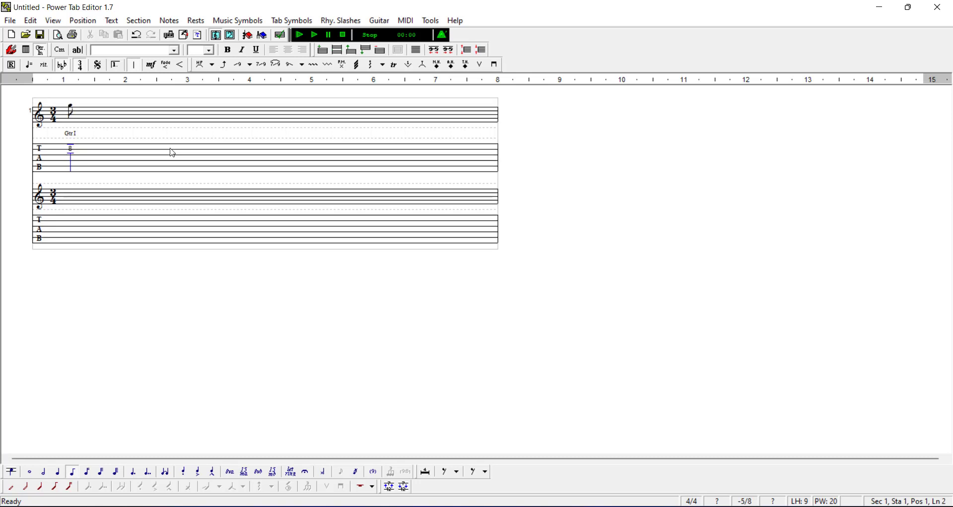
click(133, 475)
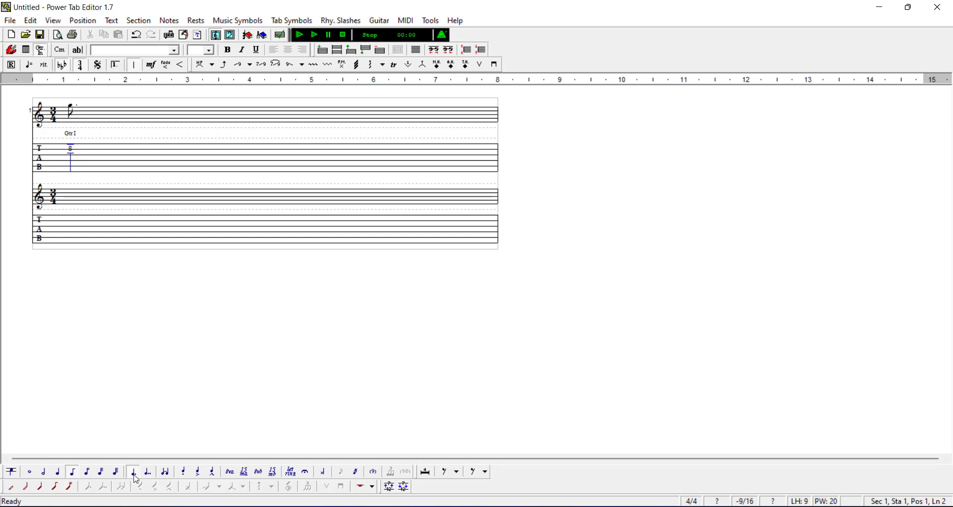
click(61, 478)
key(Right)
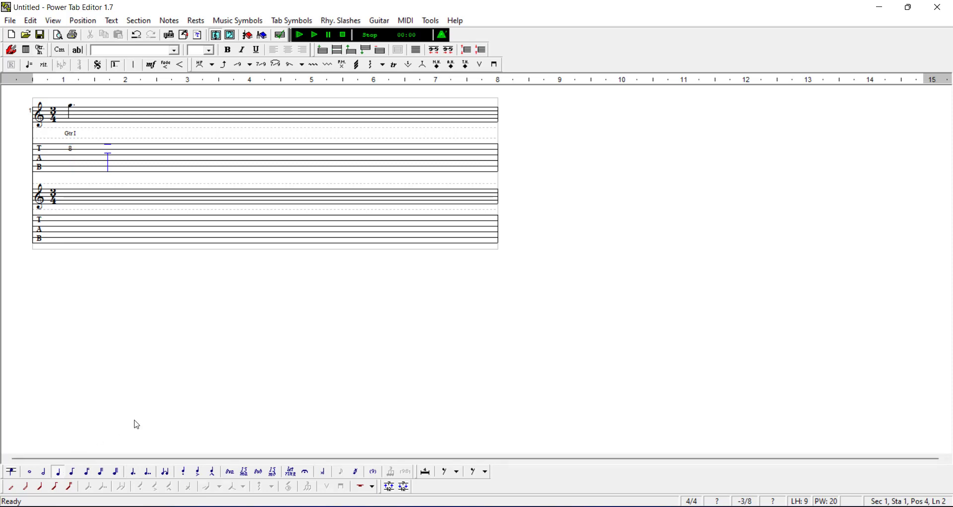
- Add fret 10 on the second string as an eighth note after the dotted quarter note
text(10)
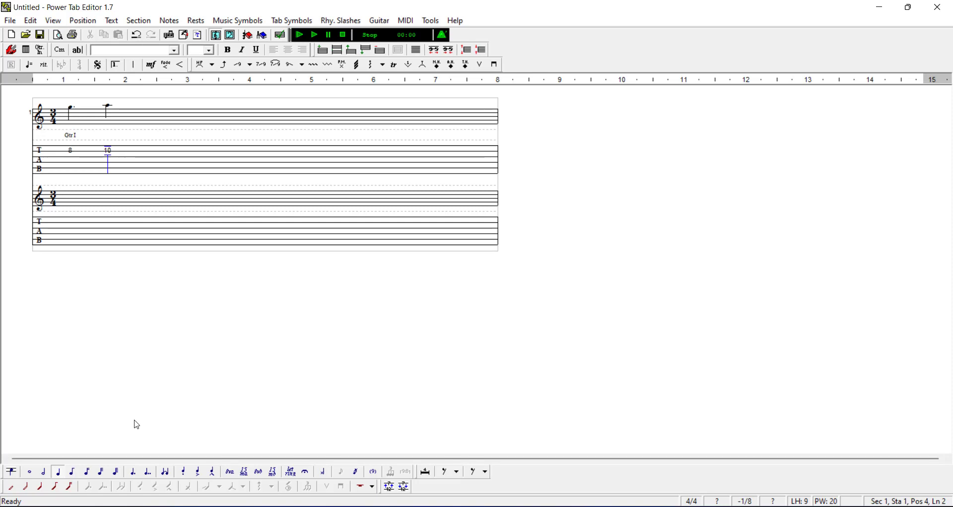
click(72, 474)
key(Right)
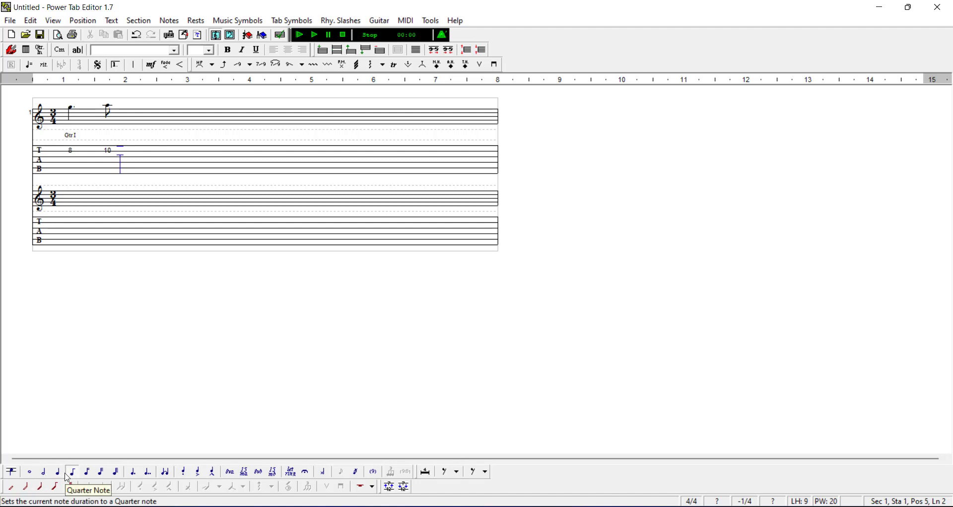
- Add fret 8 on the second string as a quarter note and apply a slide to it
key(8)
click(60, 475)
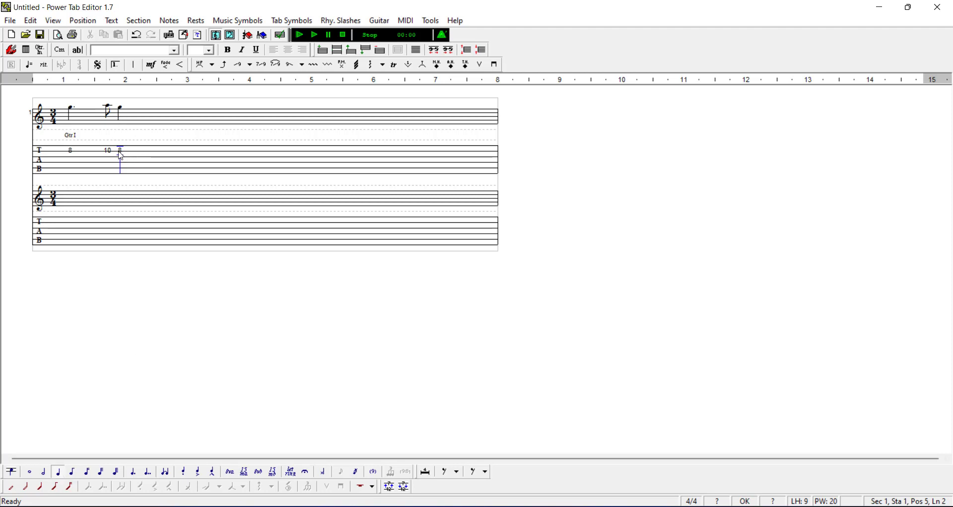
click(292, 70)
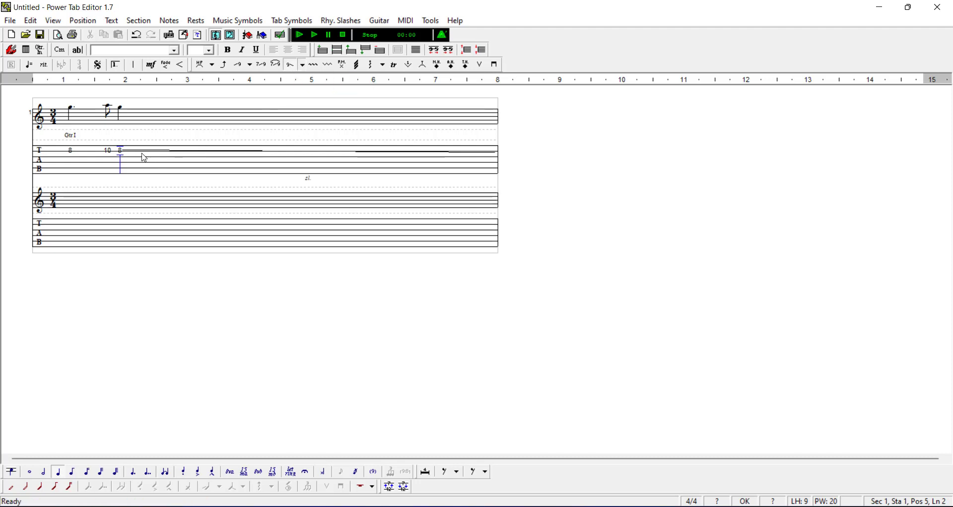
- Insert a single bar line after the third note to close the first measure
click(137, 158)
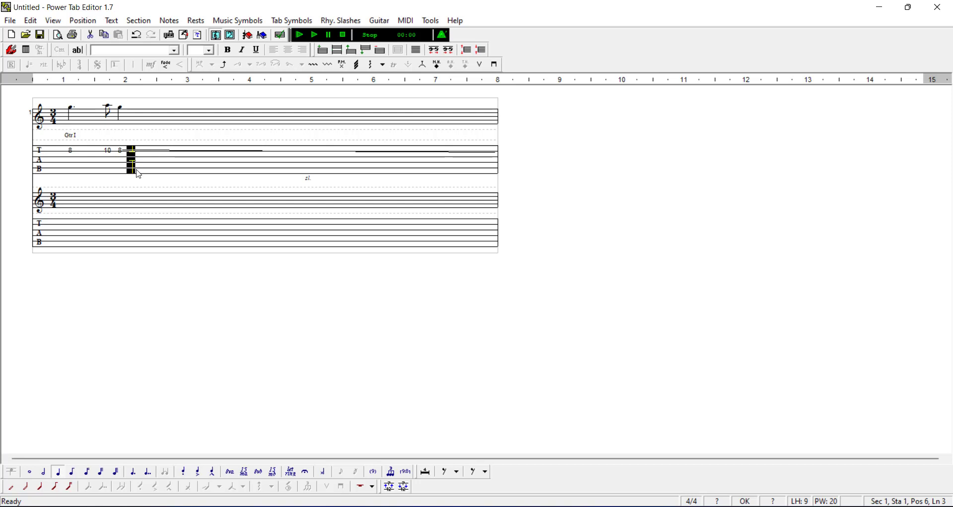
click(137, 174)
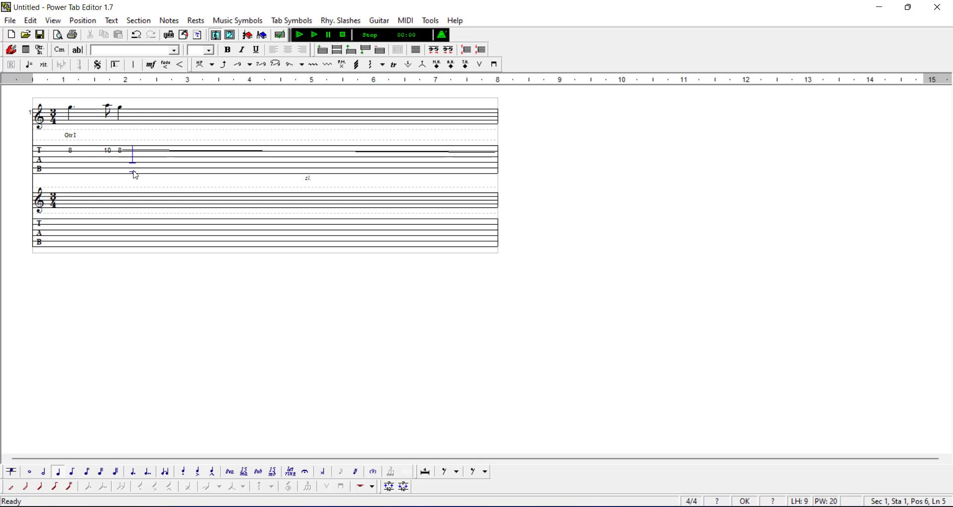
click(137, 72)
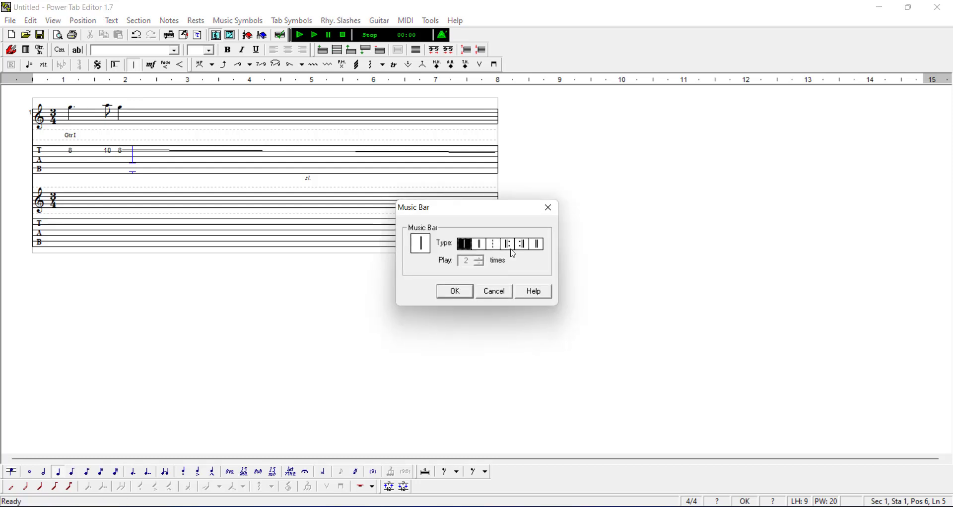
click(448, 292)
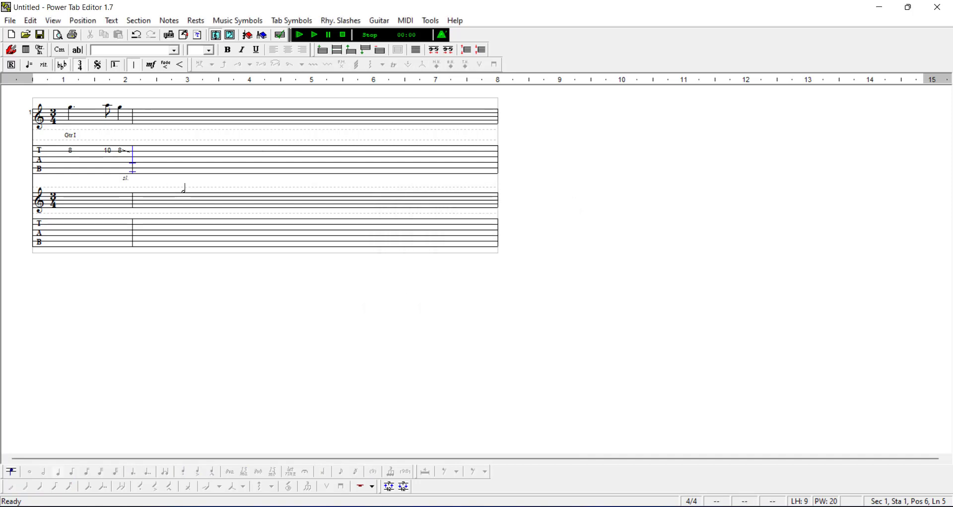
- Enter fret 5 on the second string in the second measure as a dotted half note
key(Right)
key(Up)
key(Up)
key(Up)
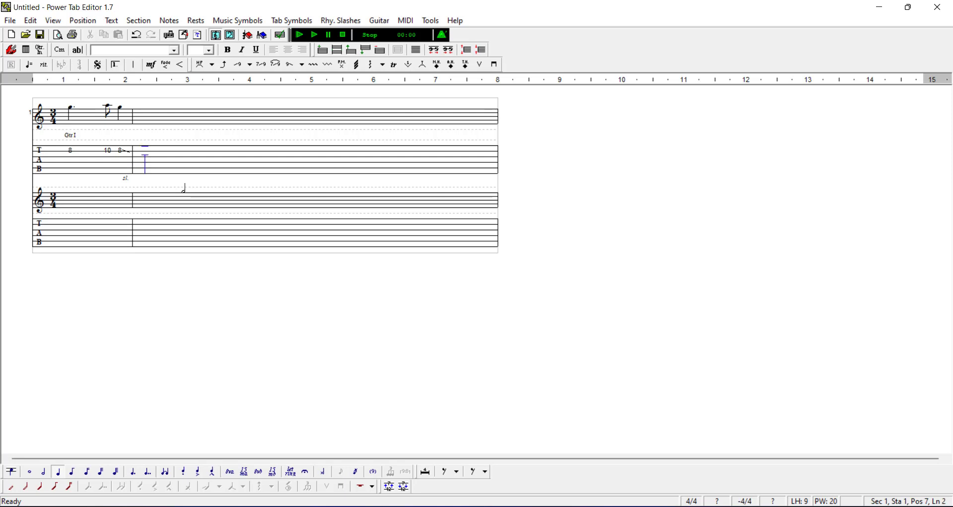
key(5)
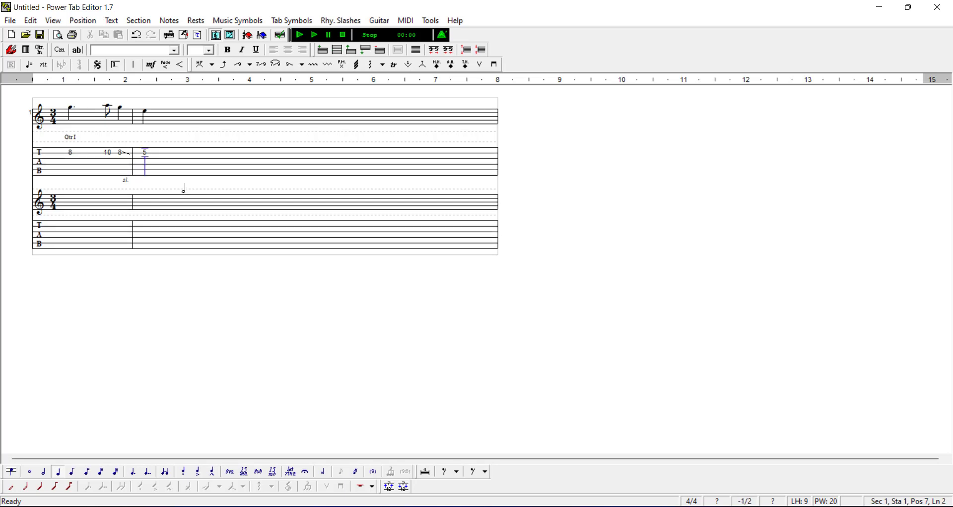
click(44, 472)
click(133, 473)
- Insert a single bar line after the dotted half note to close the second measure
click(171, 161)
click(133, 65)
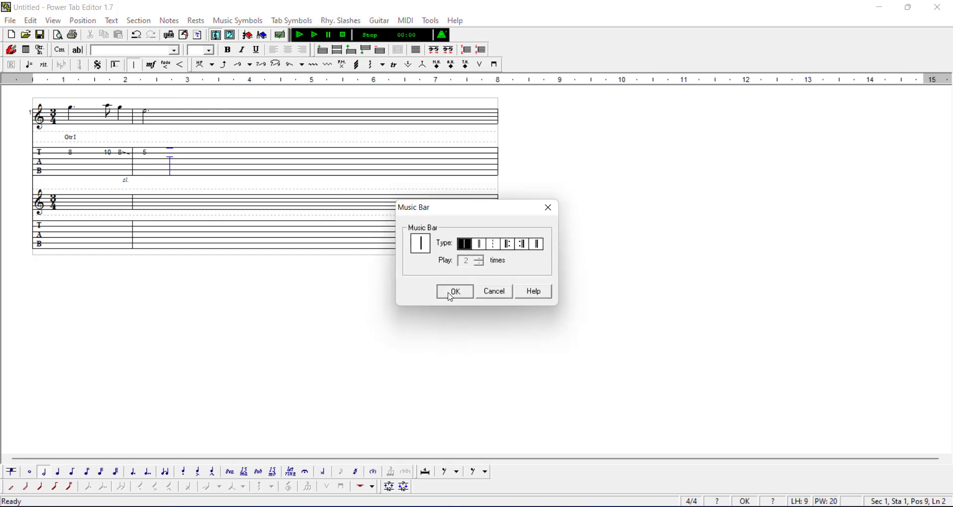
click(451, 290)
key(Right)
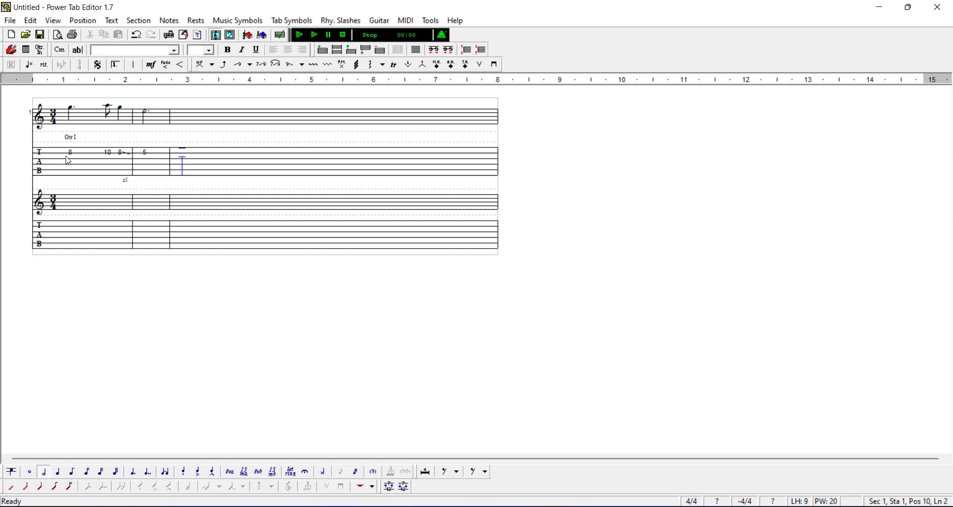
click(172, 168)
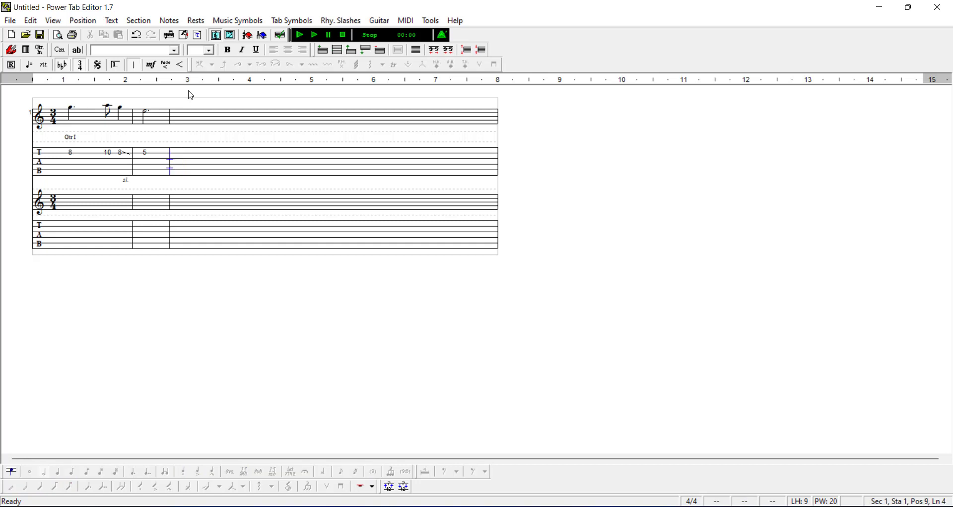
- Remove the bar line after the second measure and change the section's closing bar to a repeat end played 2 times
click(133, 65)
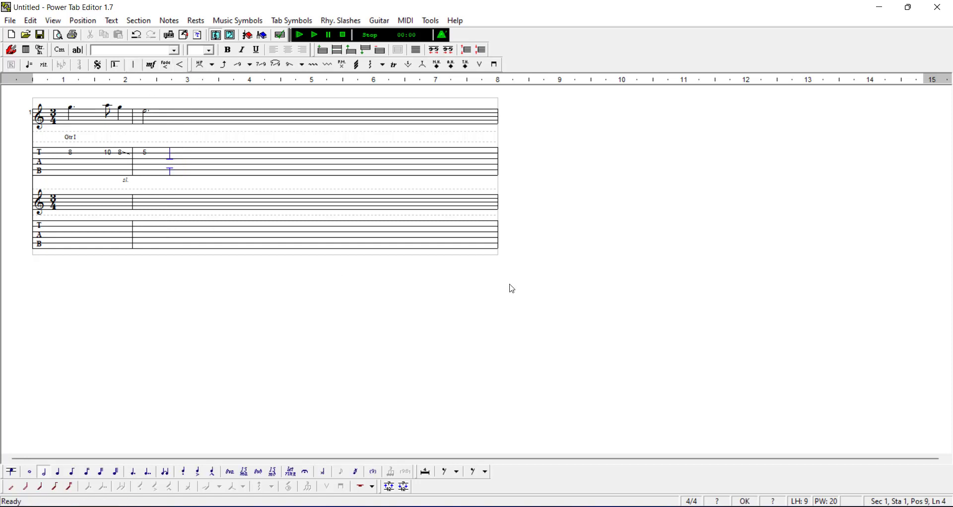
double_click(498, 233)
click(528, 246)
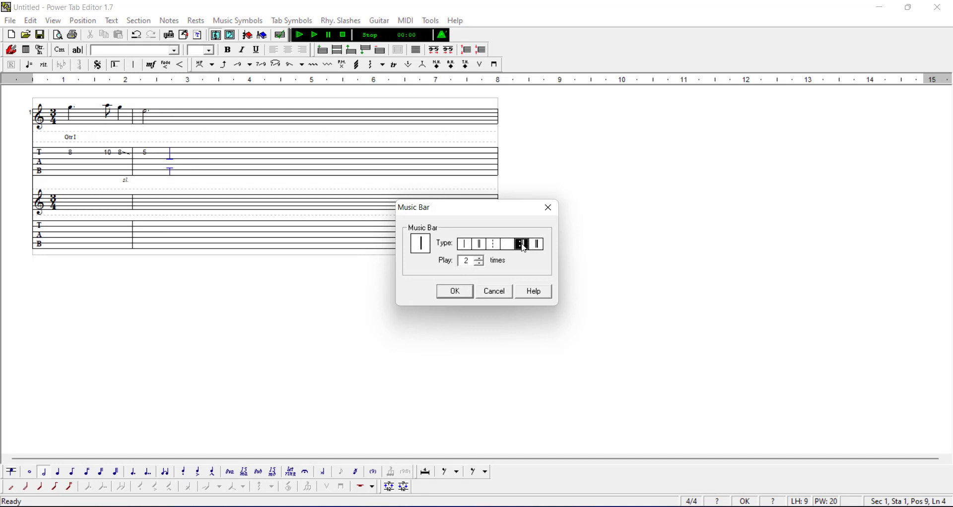
click(469, 293)
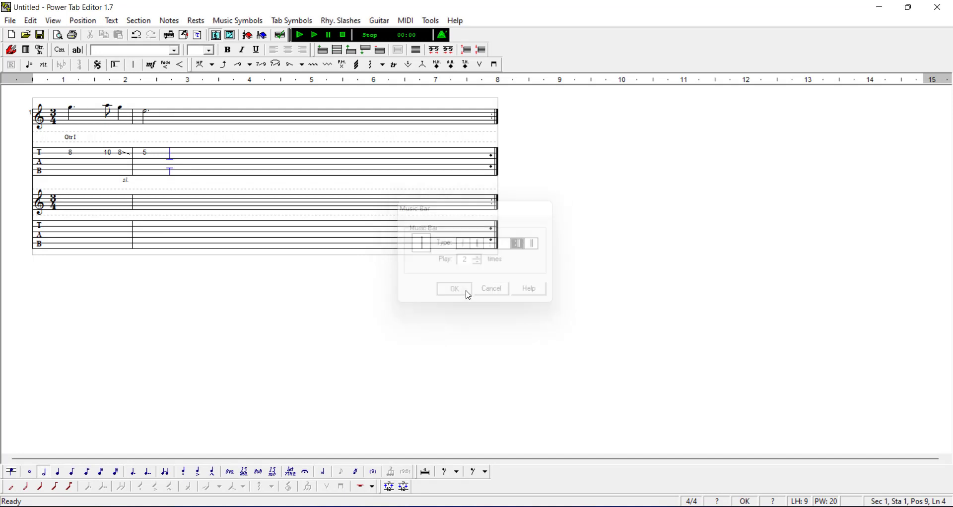
- Insert a repeat-start bar before the first note and spread the section's positions evenly across the full staff width
click(63, 155)
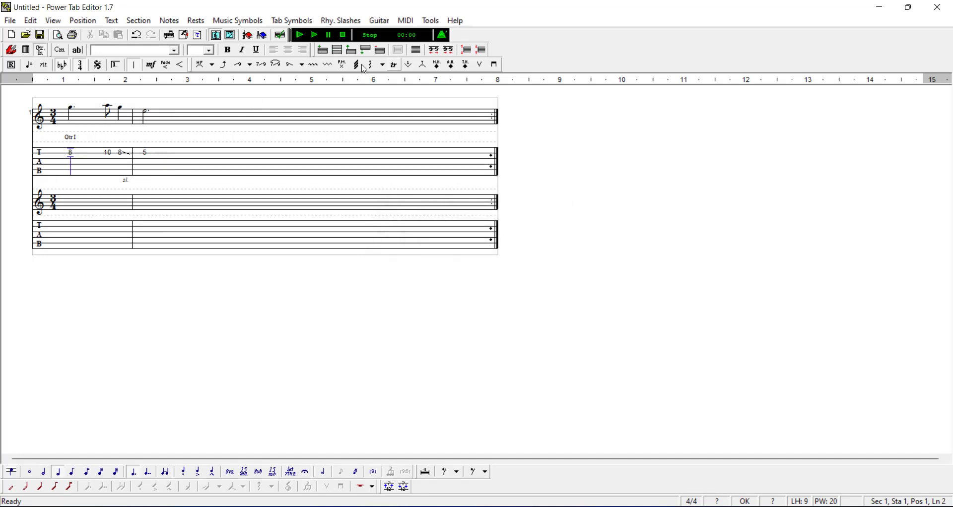
click(133, 65)
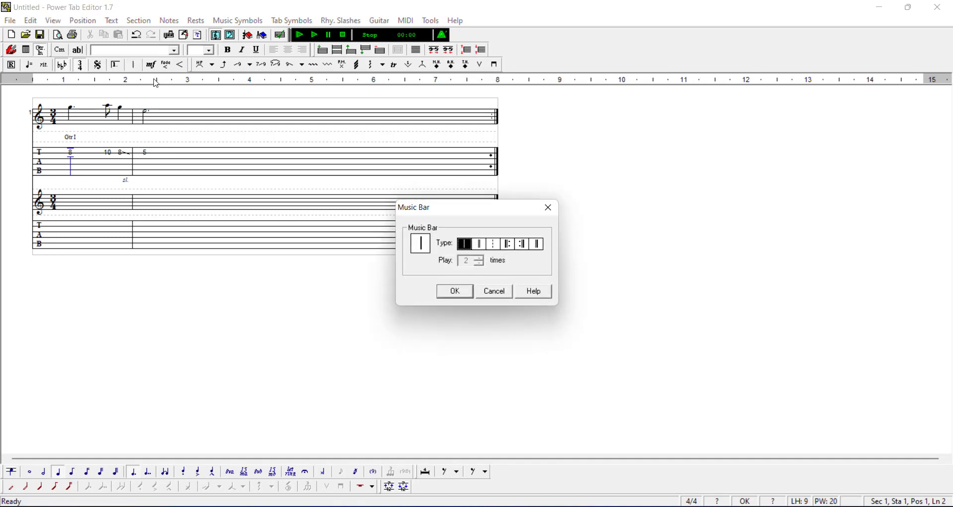
click(507, 244)
click(454, 293)
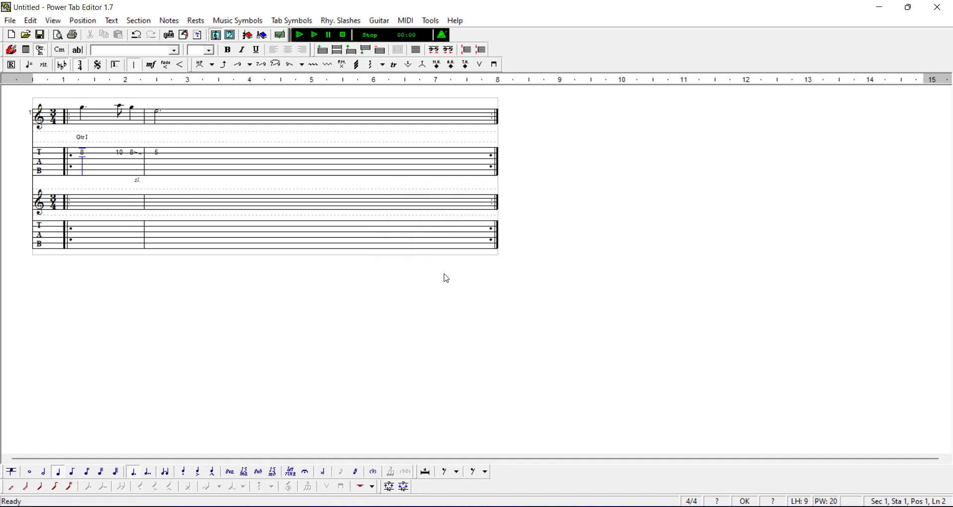
click(418, 50)
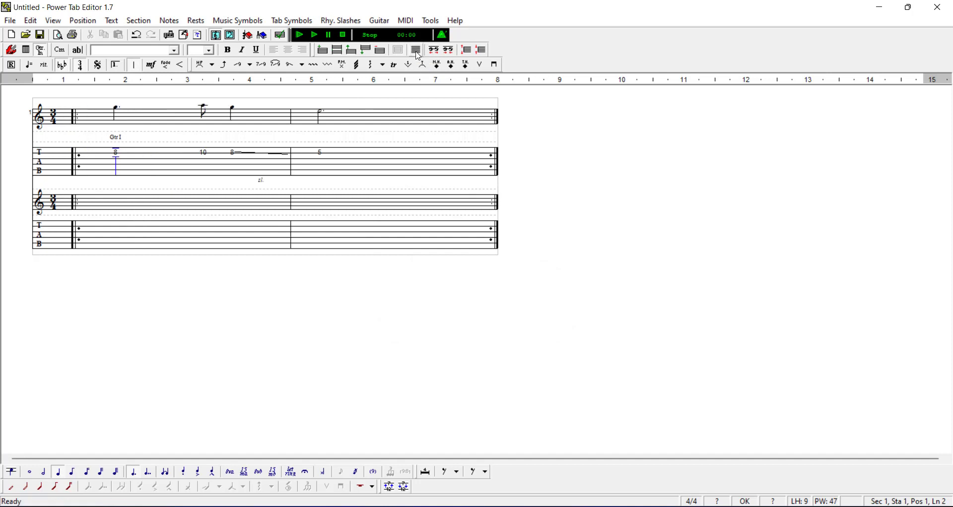
- Try raising and lowering the play count of the closing repeat bar
click(347, 242)
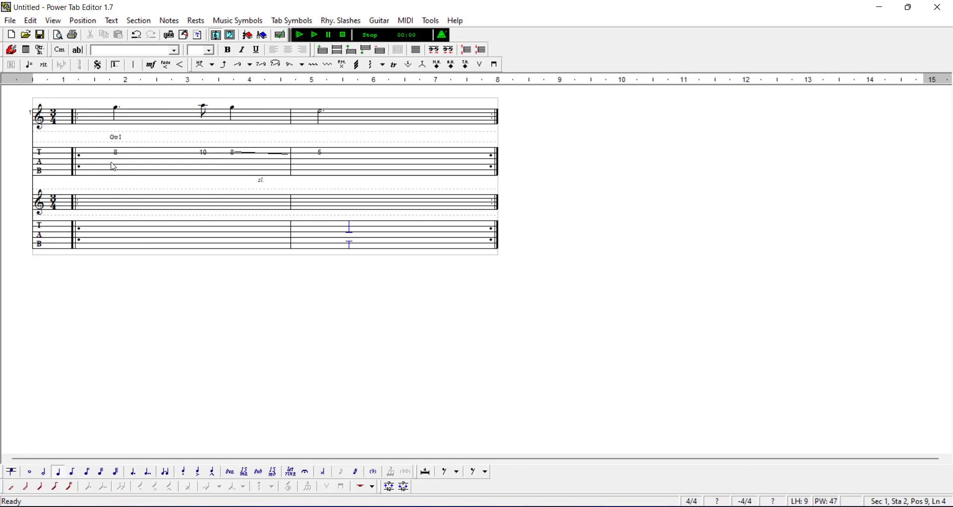
double_click(496, 232)
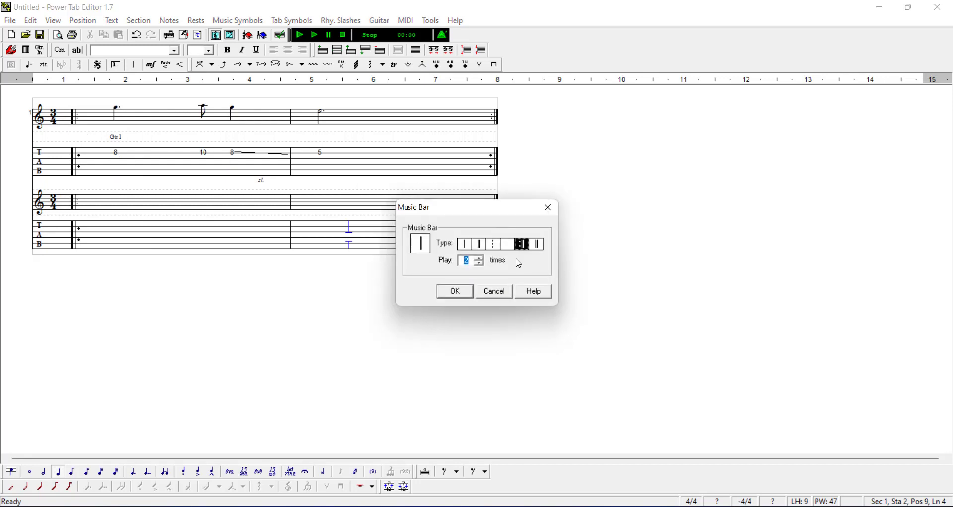
click(480, 258)
click(481, 269)
click(478, 264)
click(464, 294)
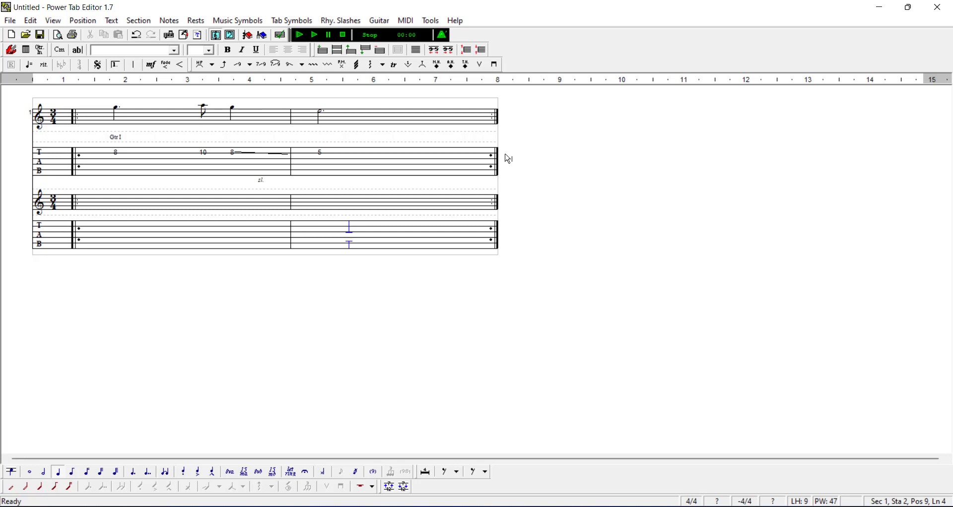
- On the lower staff, enter fret 3 on the fifth string, followed by a quarter-note chord with frets 2-0-1-0 on strings four to one
click(114, 246)
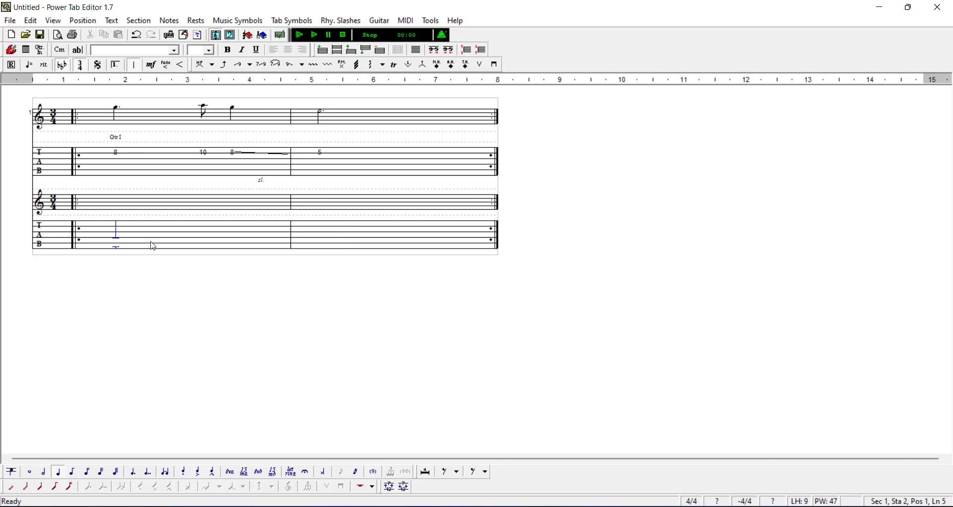
key(3)
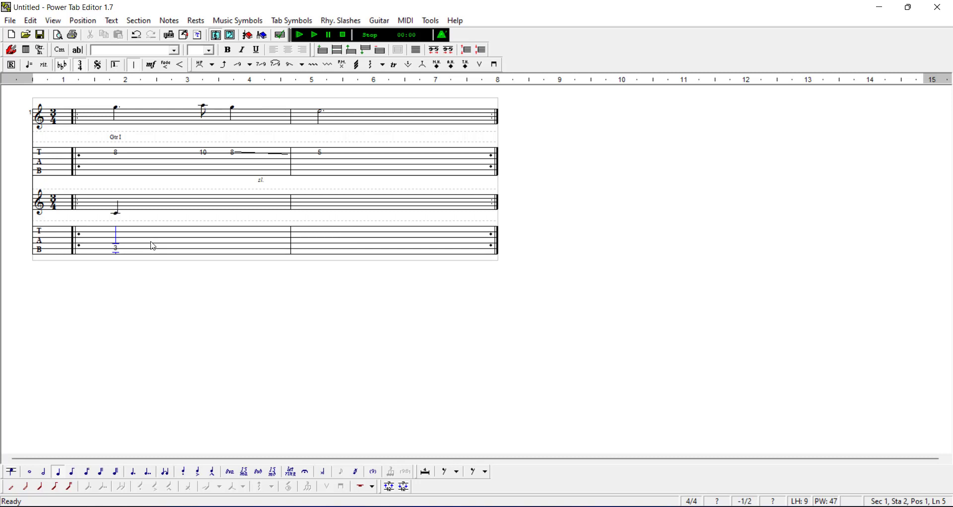
click(153, 246)
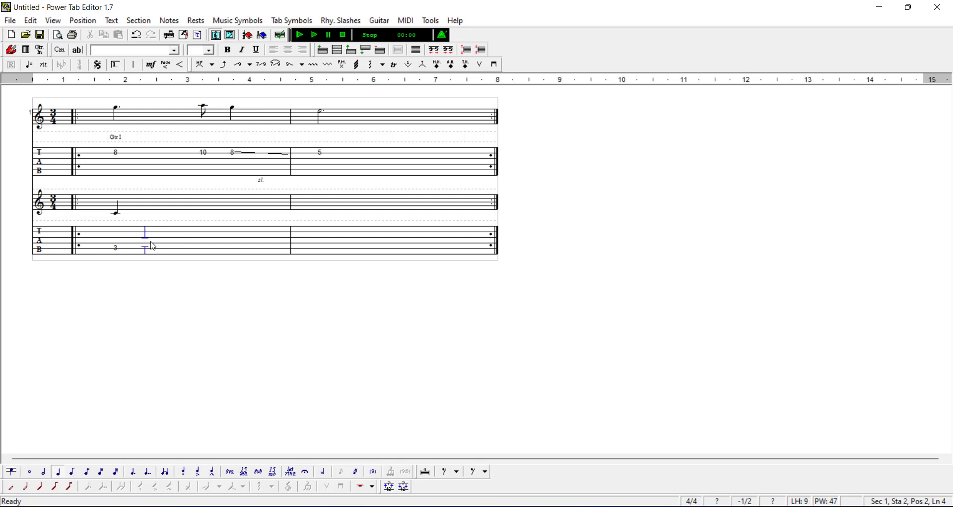
key(Up)
key(0)
key(Up)
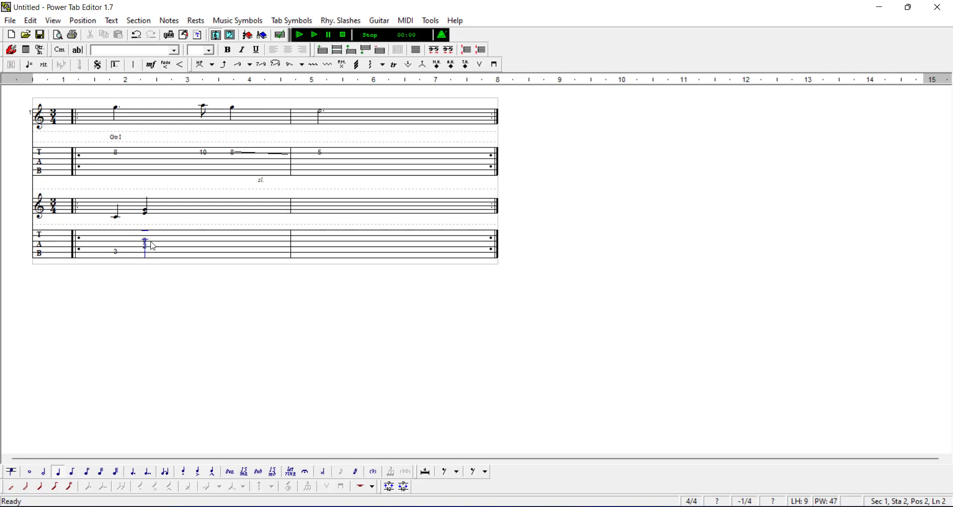
key(1)
key(Up)
key(0)
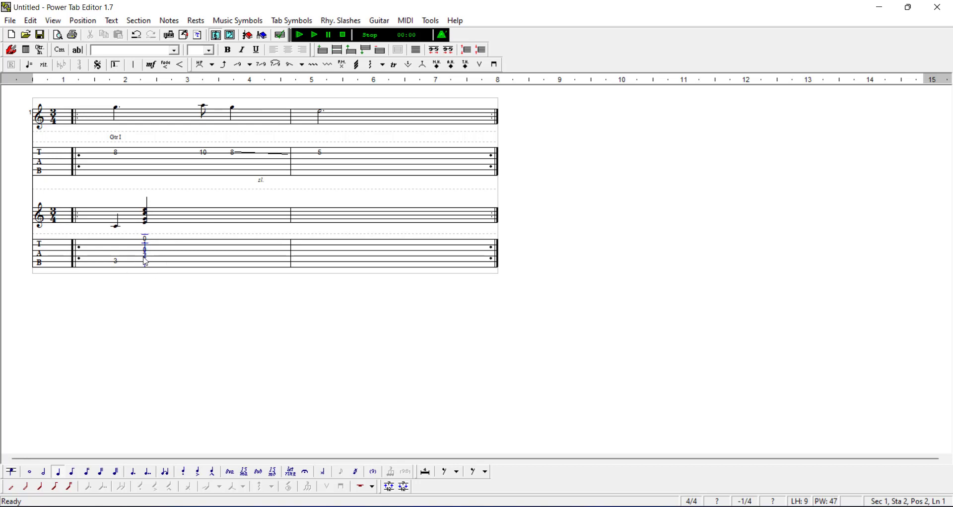
- Copy the lower staff's 2-0-1-0 chord and paste it as the third beat of the first measure
drag(144, 259, 152, 262)
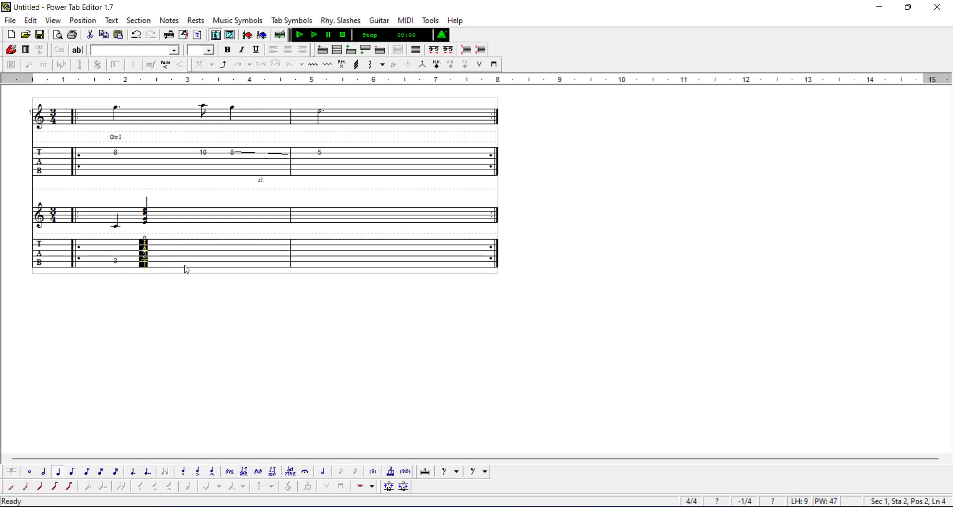
click(202, 262)
key(ctrl+v)
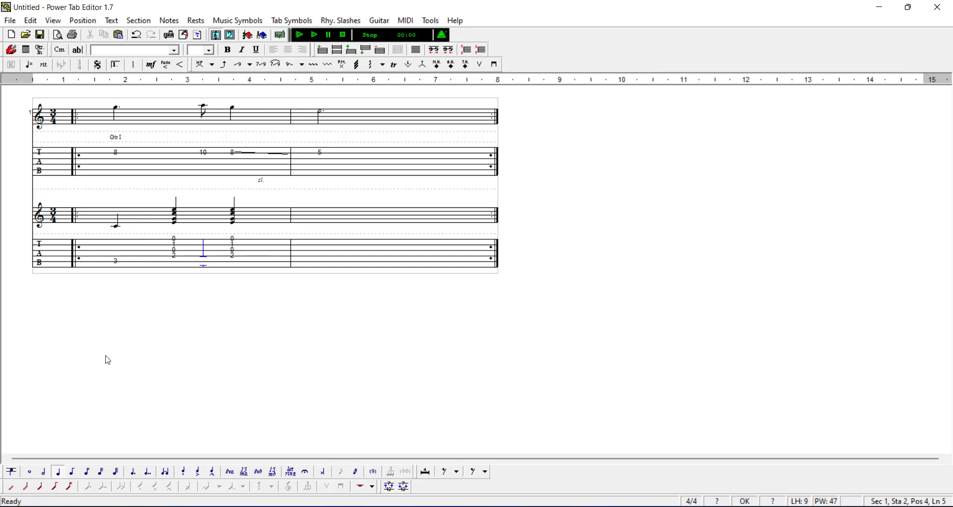
- Place the cached chord name C above the first beat of the first measure
click(116, 263)
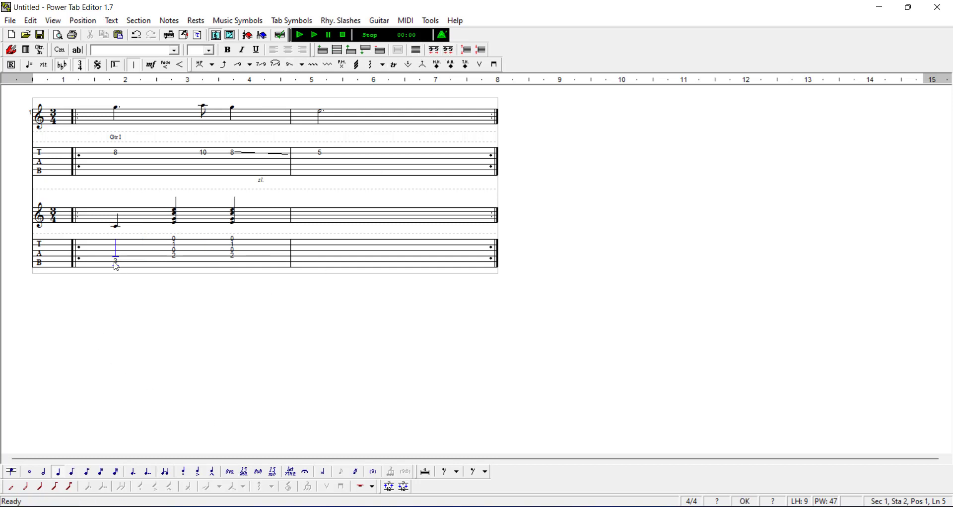
click(60, 50)
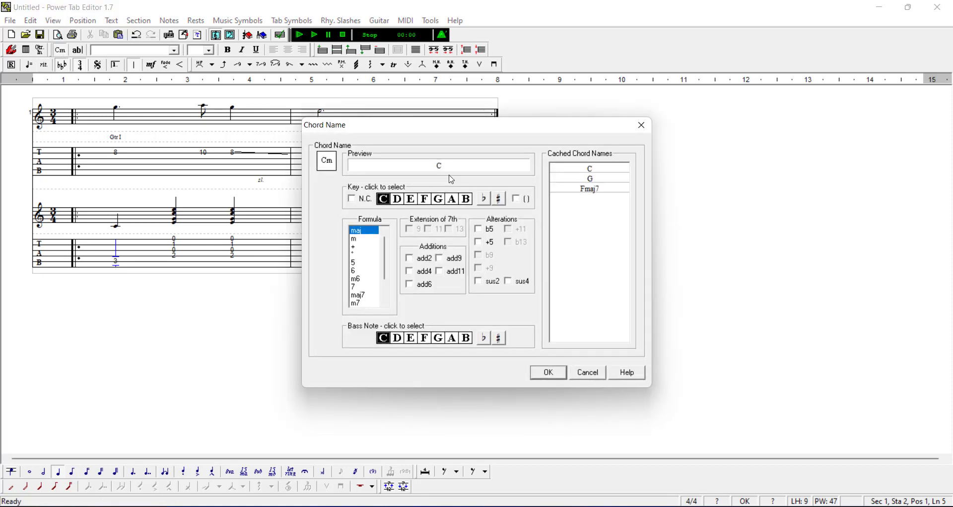
double_click(580, 169)
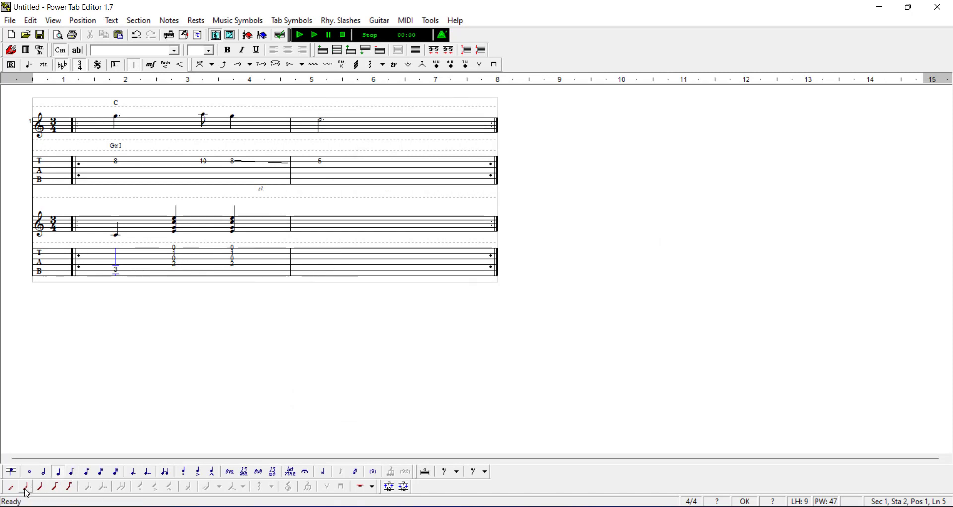
- Add three quarter-note rhythm slashes above the first measure and align them with the lower staff's three beats
click(45, 491)
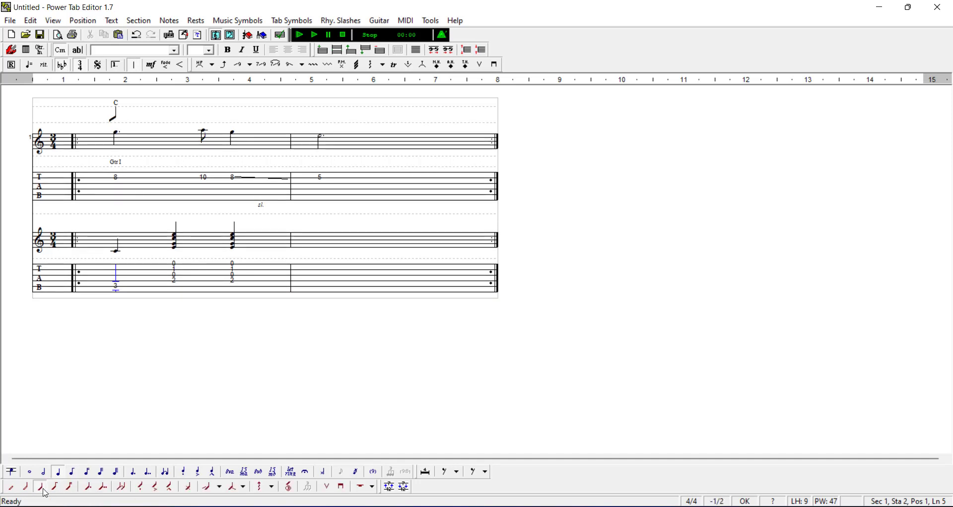
key(Right)
click(45, 491)
key(Right)
click(44, 491)
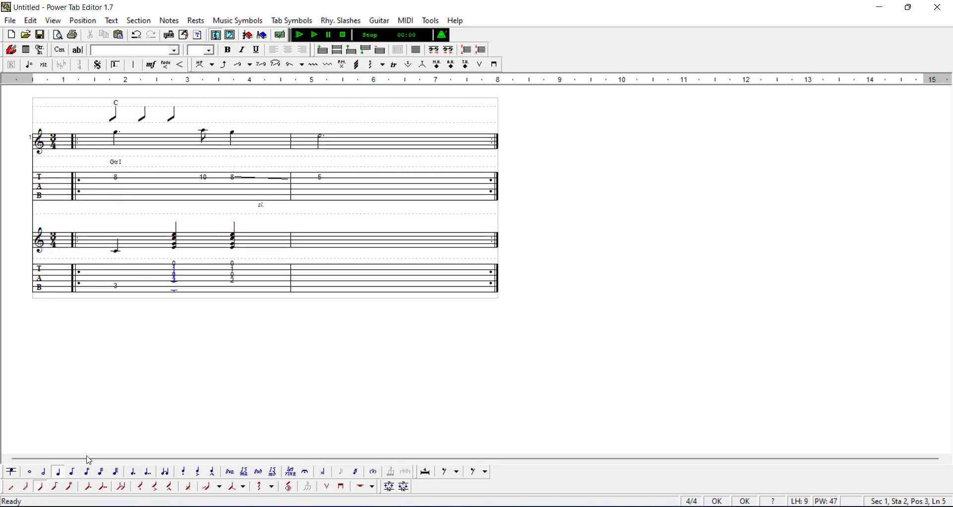
click(416, 50)
click(152, 293)
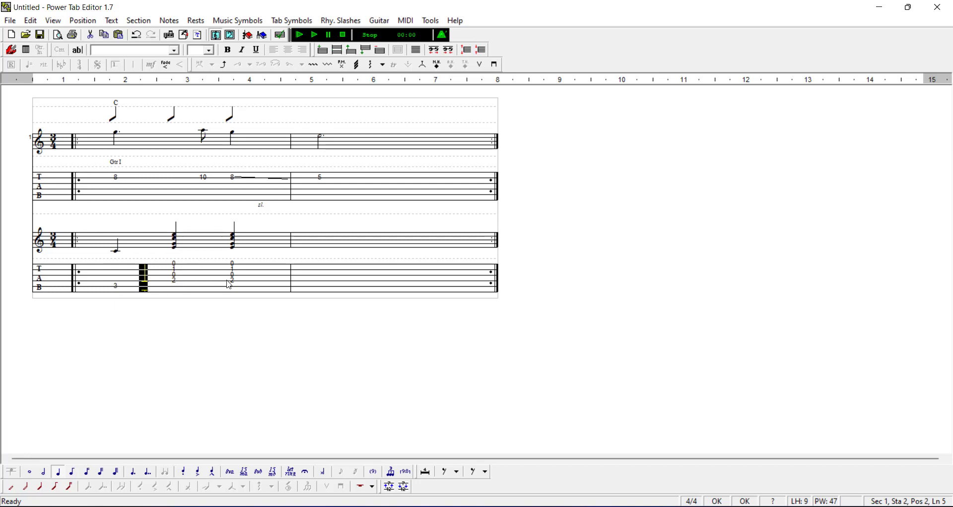
click(133, 288)
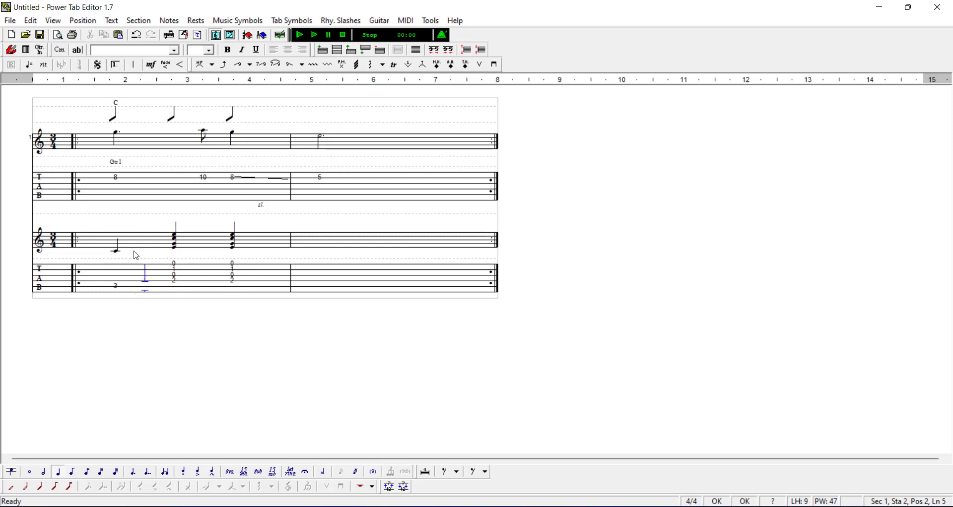
- Remove the three quarter-note rhythm slashes from above the first measure
click(120, 120)
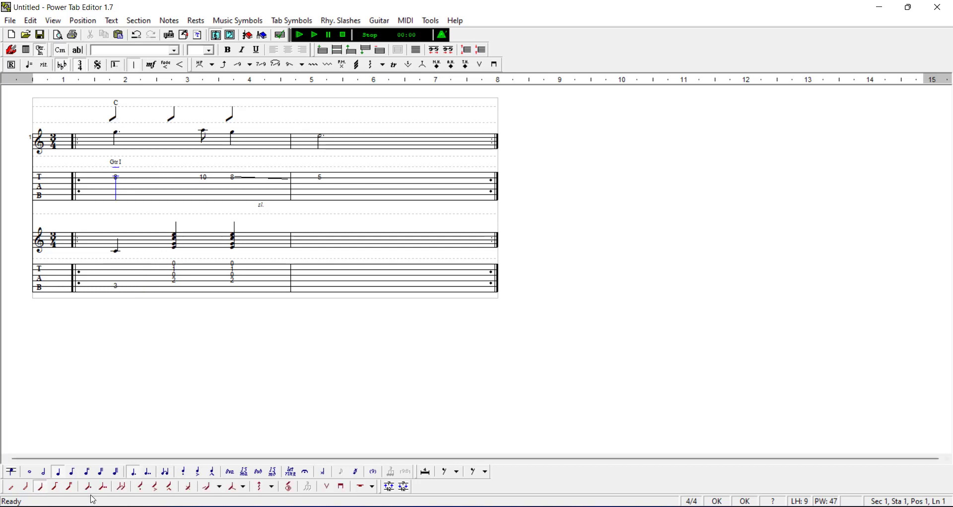
click(39, 489)
click(233, 125)
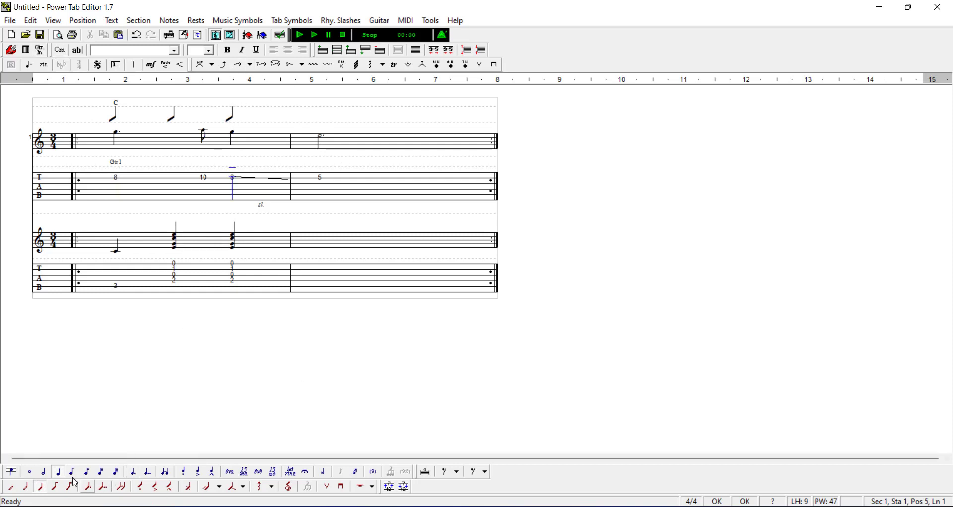
click(40, 490)
key(Left)
key(Left)
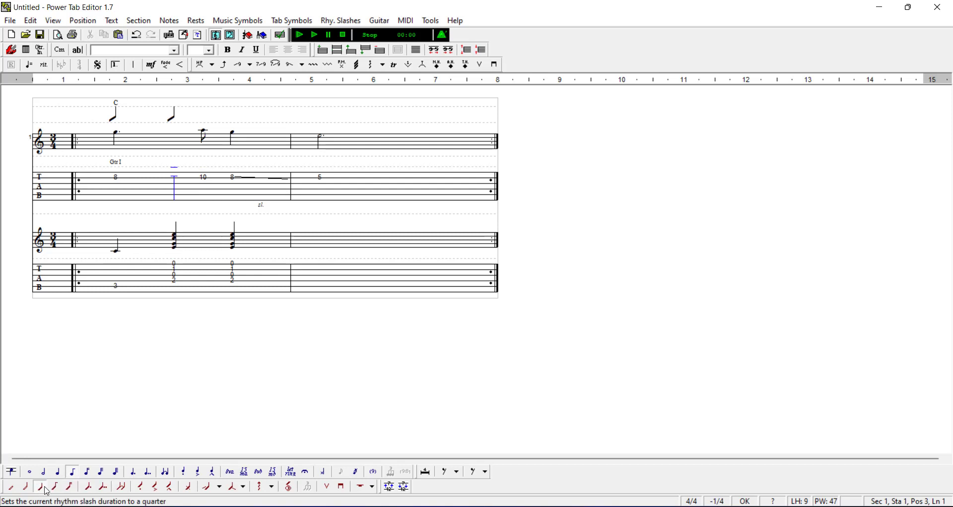
click(42, 494)
key(Left)
key(Left)
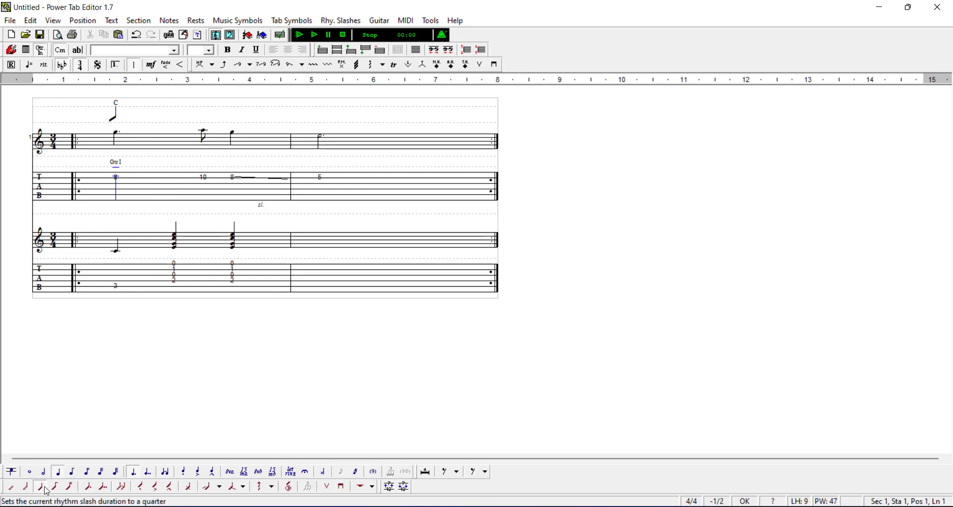
click(44, 488)
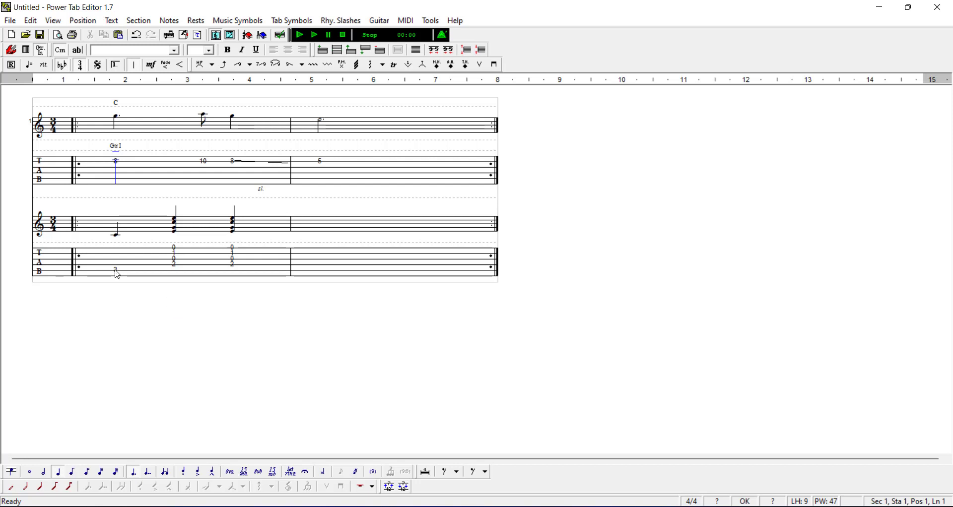
- Copy the lower staff's first-measure bass note and two chords and paste them into the second measure
drag(117, 272, 242, 274)
key(ctrl+c)
click(320, 276)
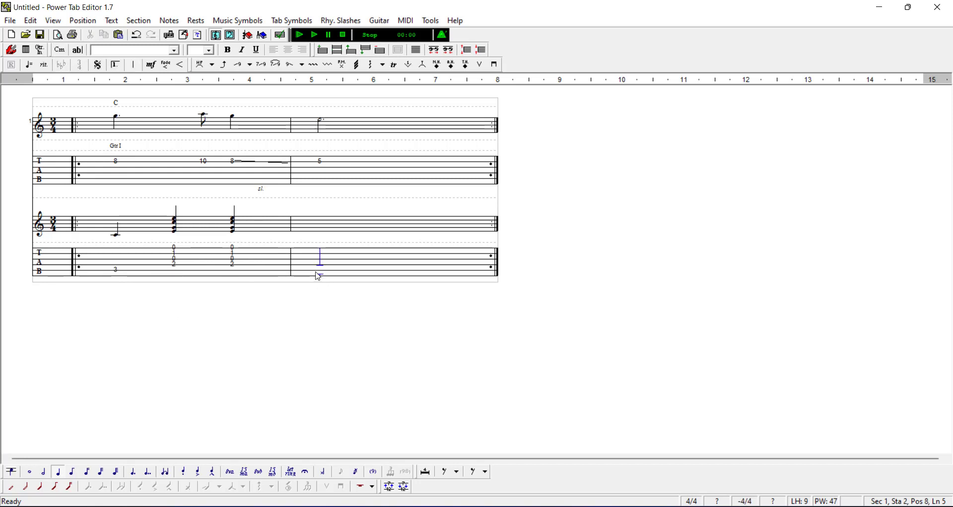
key(ctrl+v)
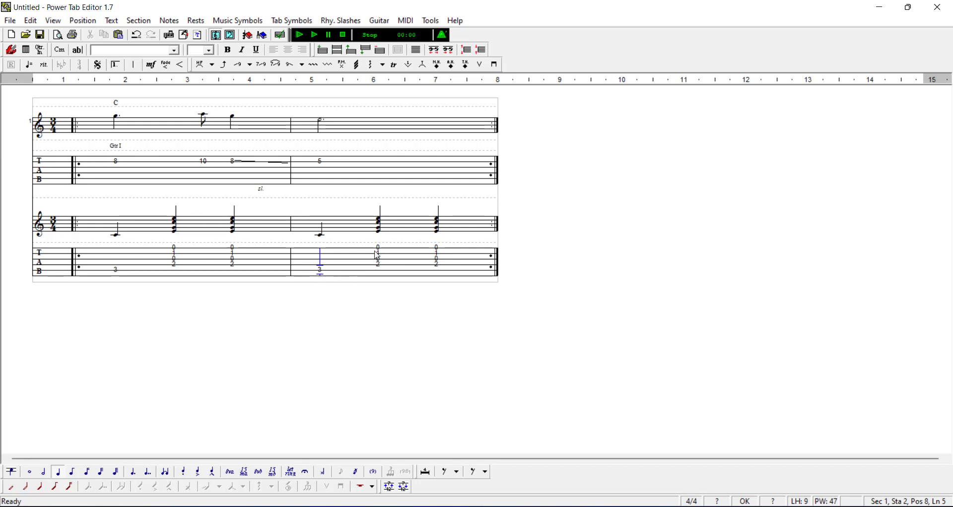
- Change the bass note of the lower staff's second measure to fret 3 on the sixth string
key(Down)
text(3)
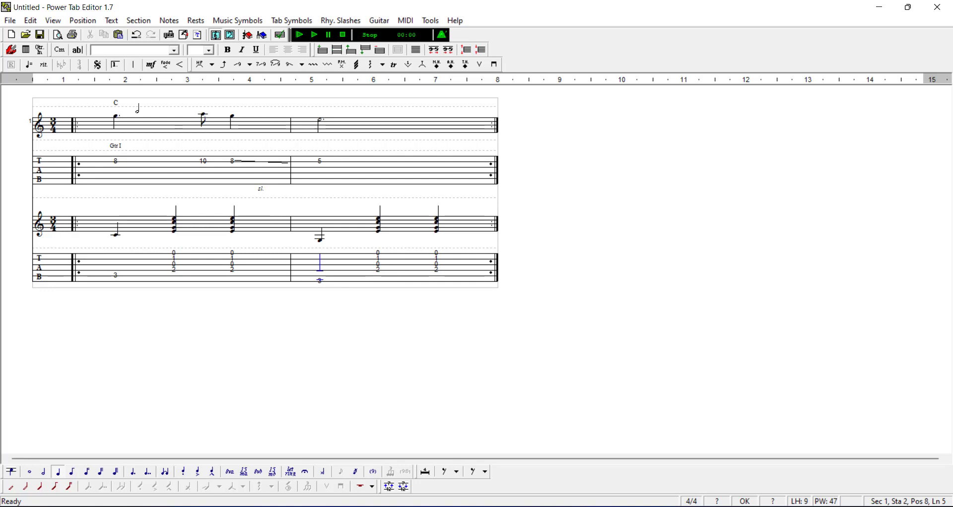
click(320, 281)
text(3)
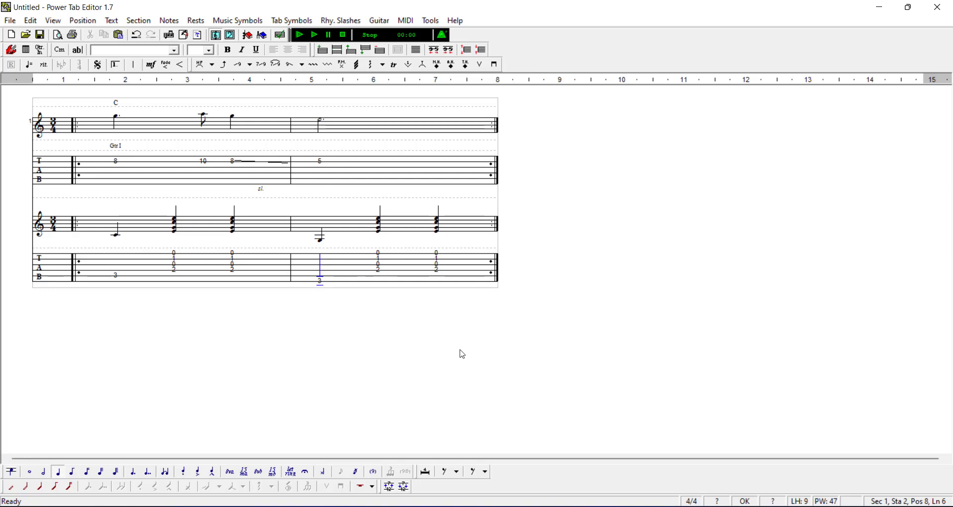
- Edit the C chord diagram by adding the third fret on the sixth string and rename the chord C/G
click(26, 49)
double_click(370, 230)
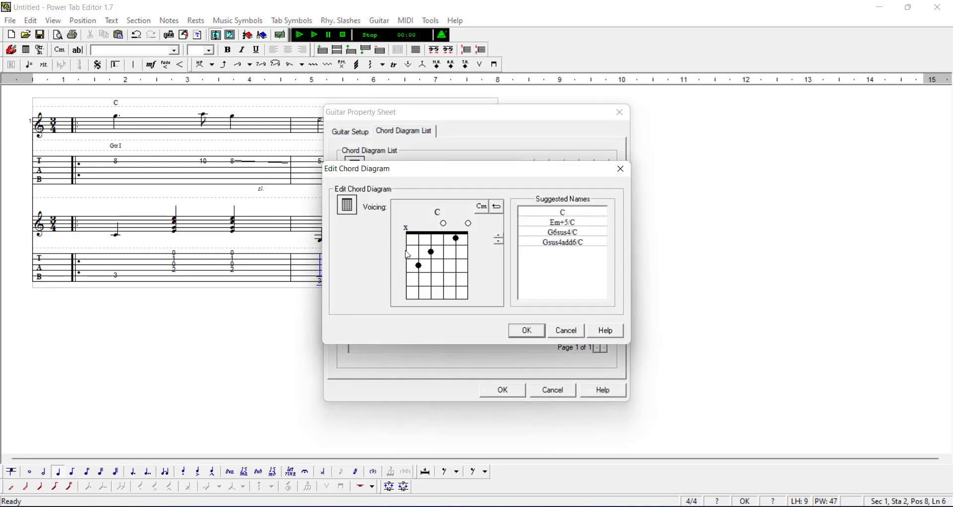
click(408, 267)
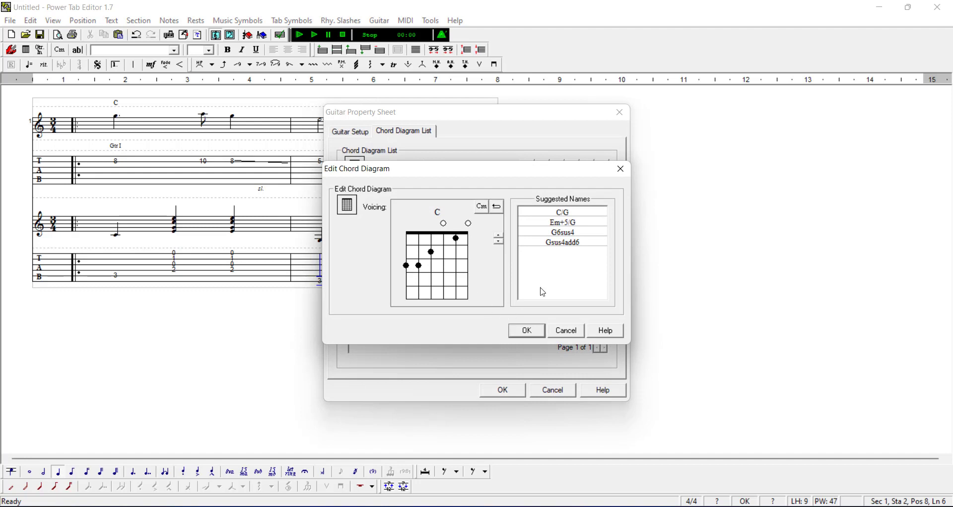
click(562, 214)
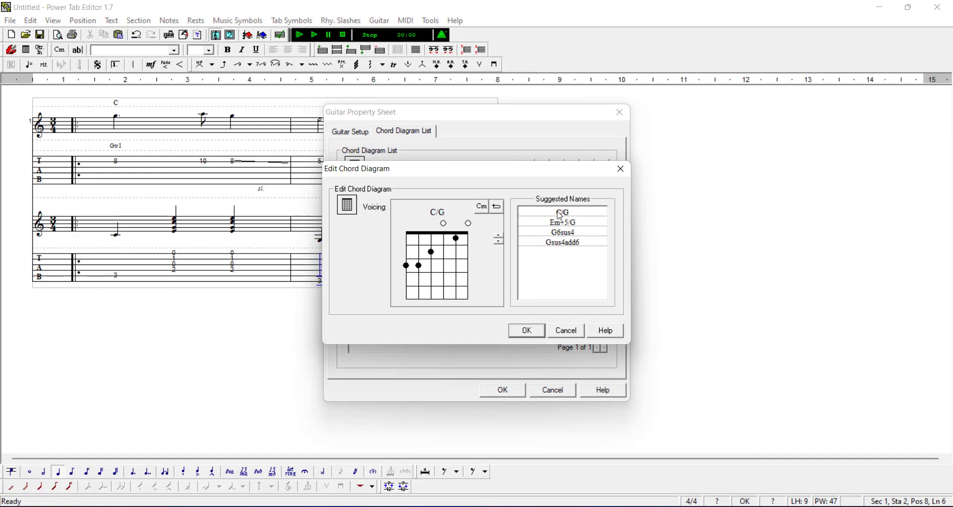
click(536, 332)
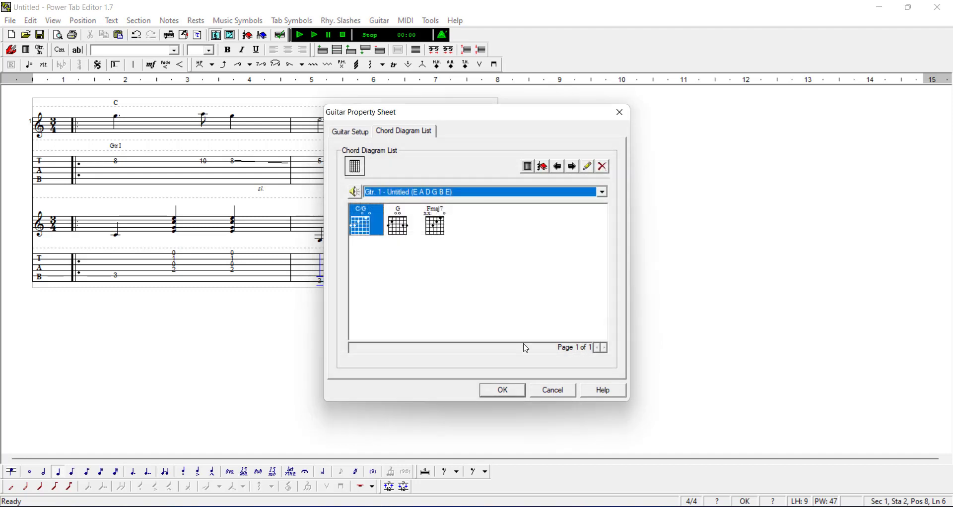
click(506, 393)
- Change the chord name above the first beat of measure 1 to C/G
click(114, 167)
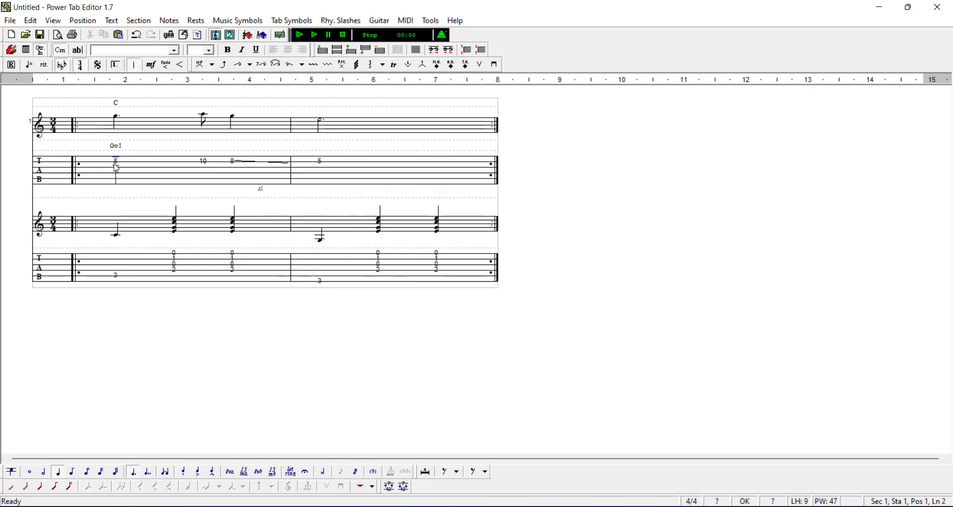
click(59, 52)
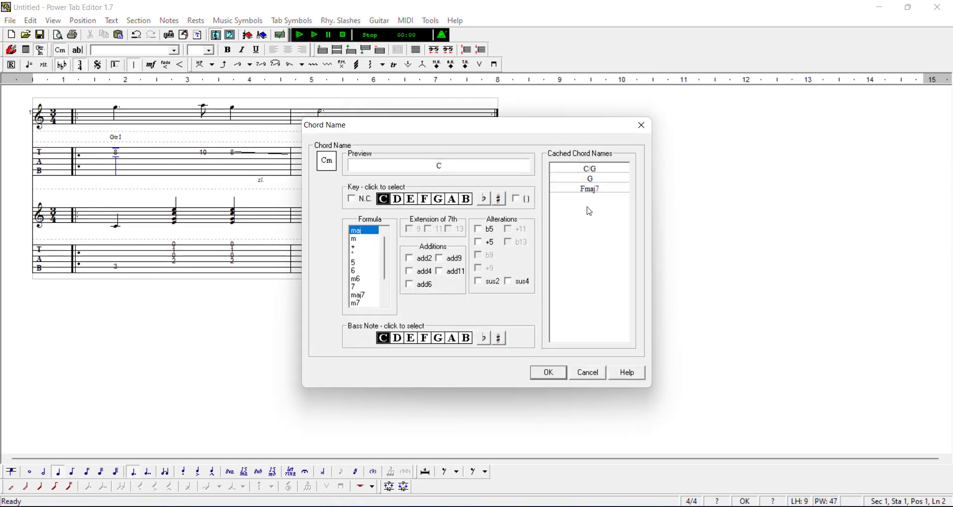
double_click(589, 169)
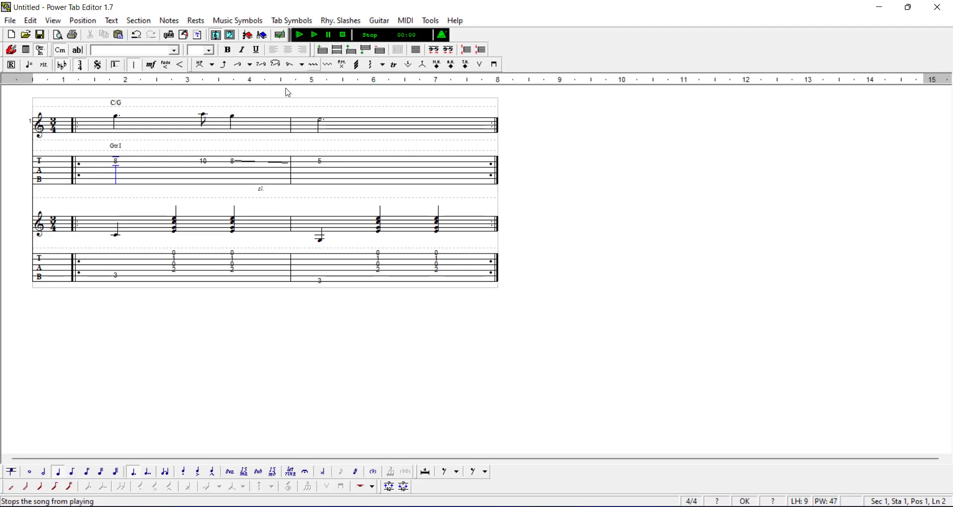
- Add a new section below the first and attach a second six-line staff at the bottom of it
click(372, 50)
click(338, 50)
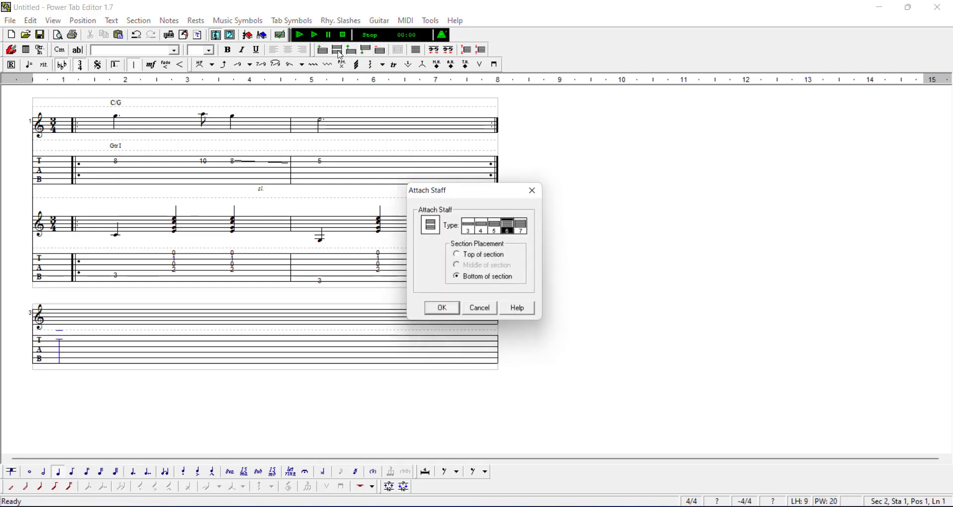
click(442, 315)
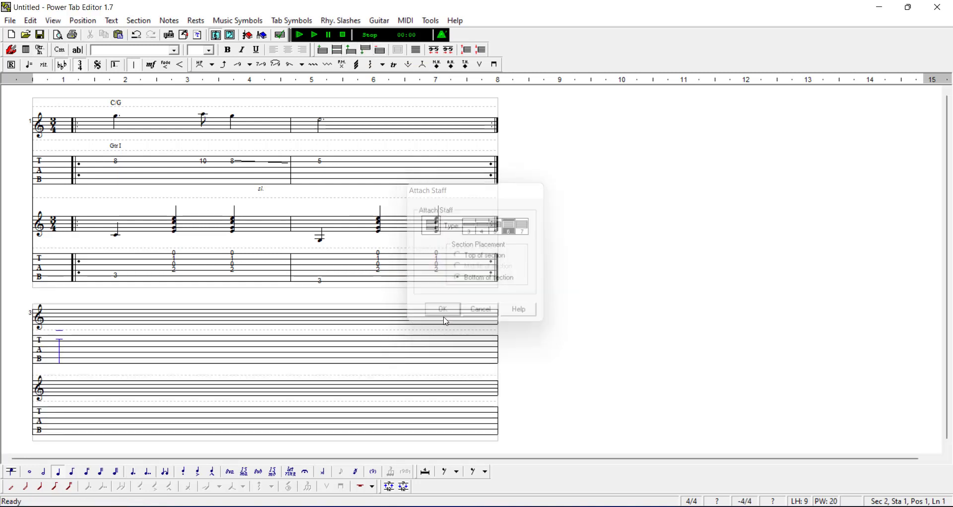
right_click(444, 281)
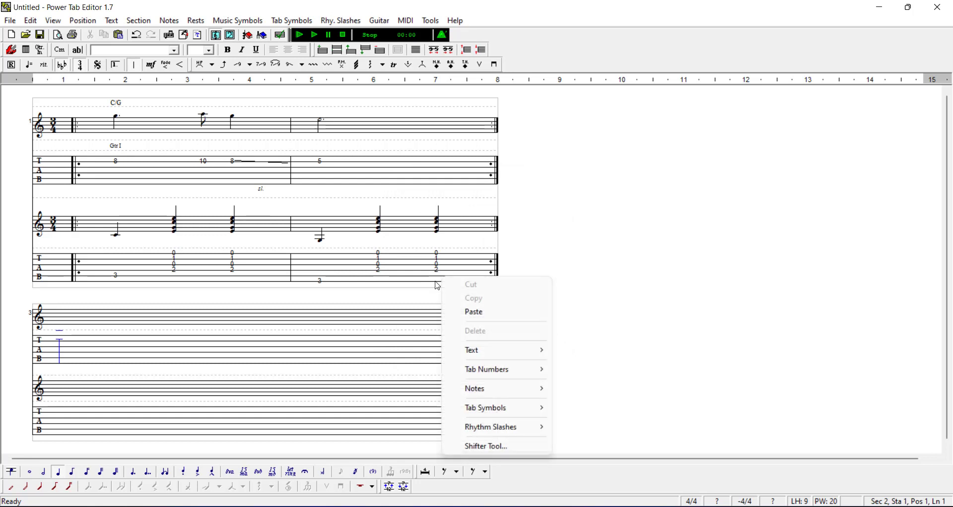
click(589, 288)
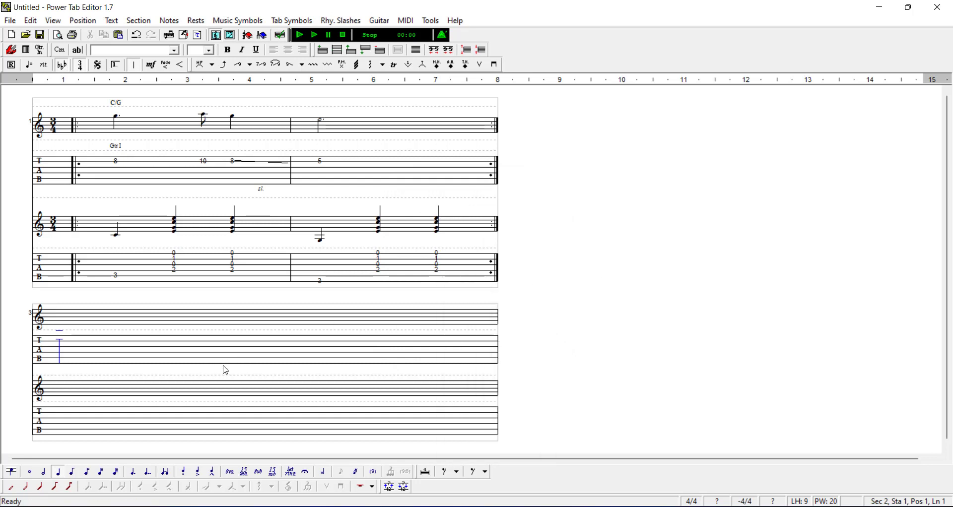
- Copy both accompaniment measures from the first section's lower staff and paste them into the new section's lower staff
click(118, 277)
drag(118, 279, 229, 272)
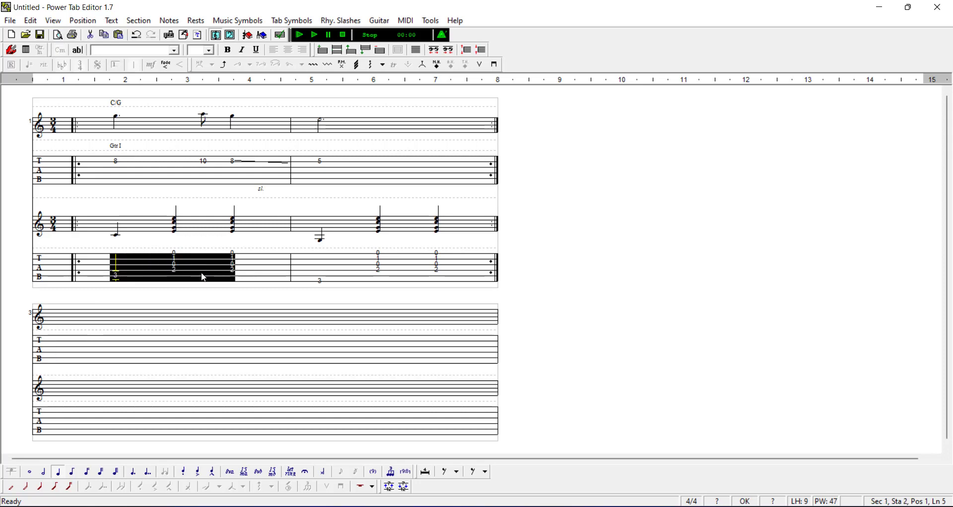
click(122, 290)
drag(119, 282, 437, 277)
key(ctrl+c)
click(88, 421)
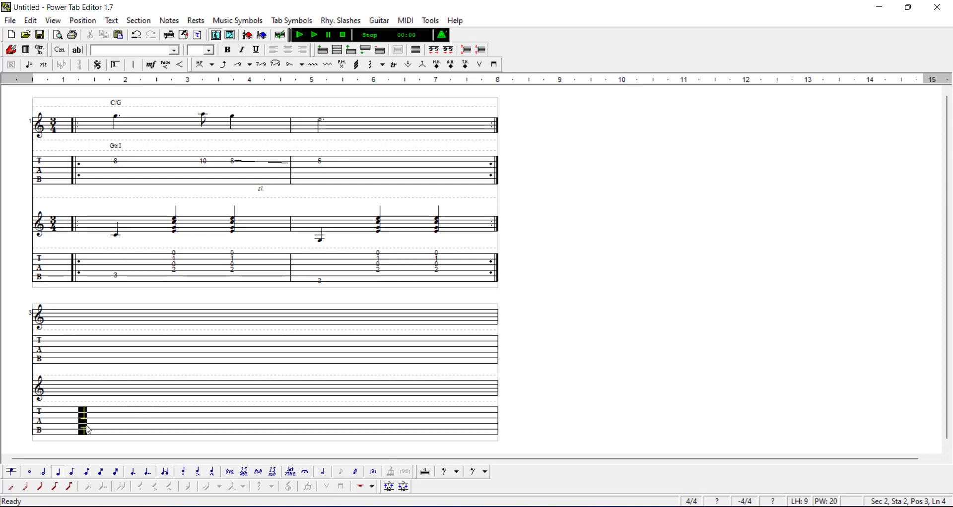
key(ctrl+v)
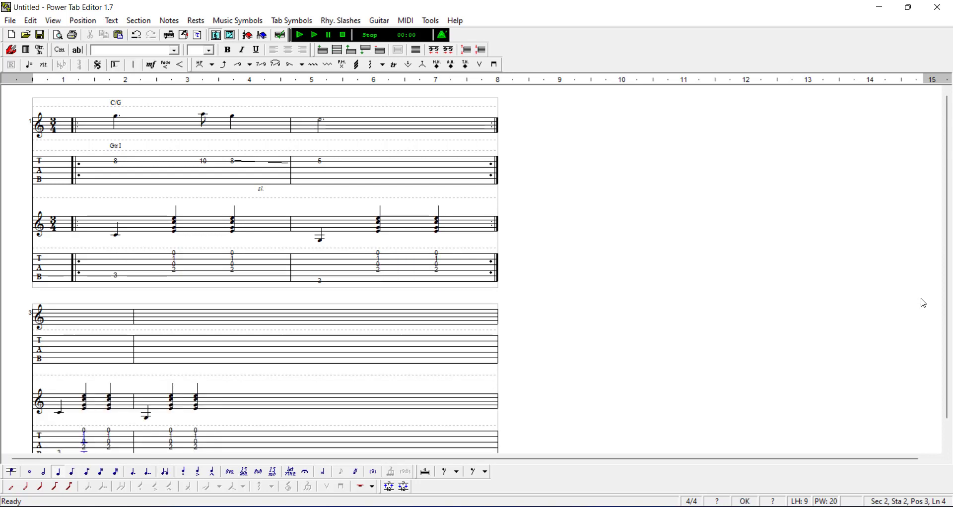
scroll(948, 291, down, 1)
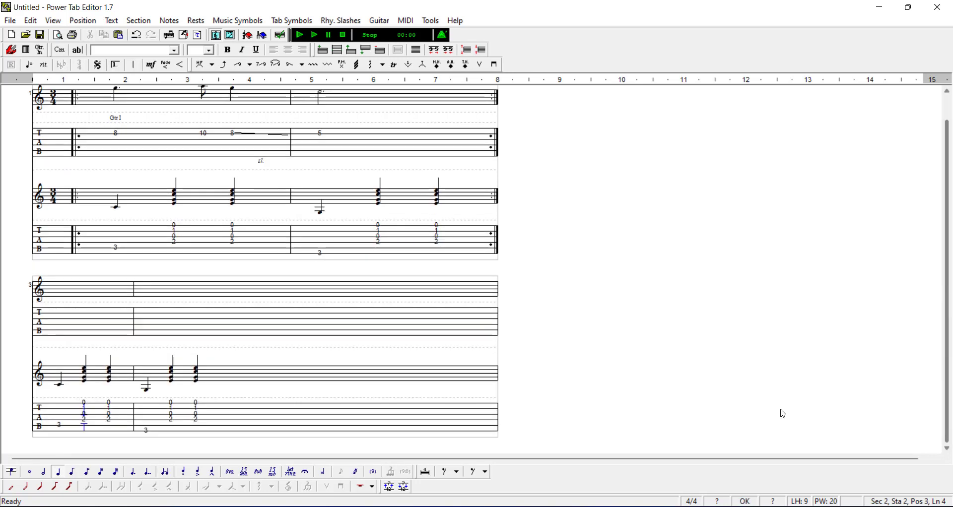
- In measure 3's lower staff, set the bass note to sixth-string fret 3 and the first chord to 3-0-0-0 on strings one to four
click(61, 428)
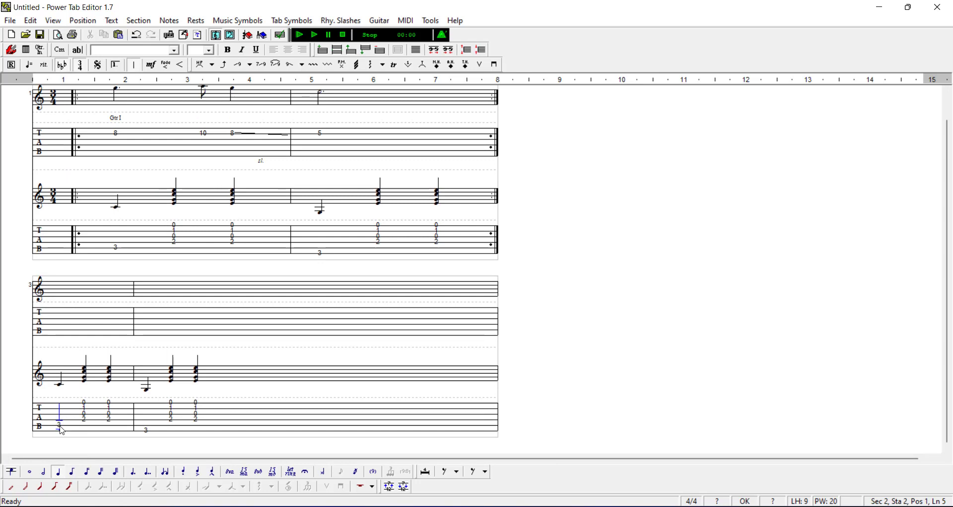
key(3)
key(Right)
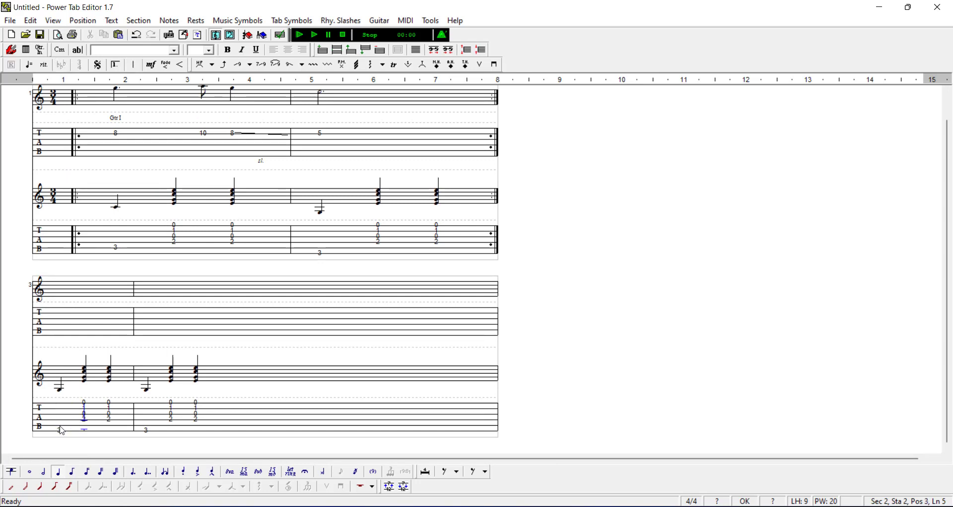
key(Up)
key(Up)
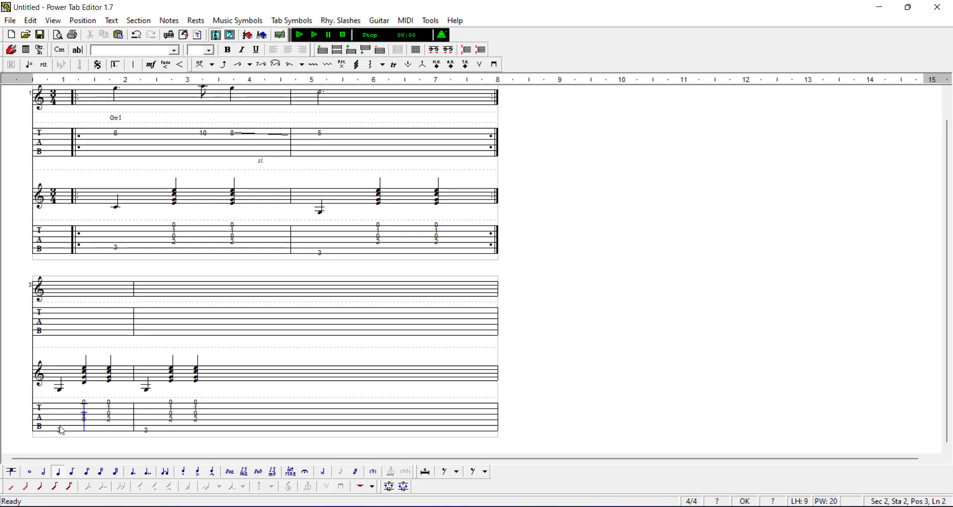
key(Up)
key(0)
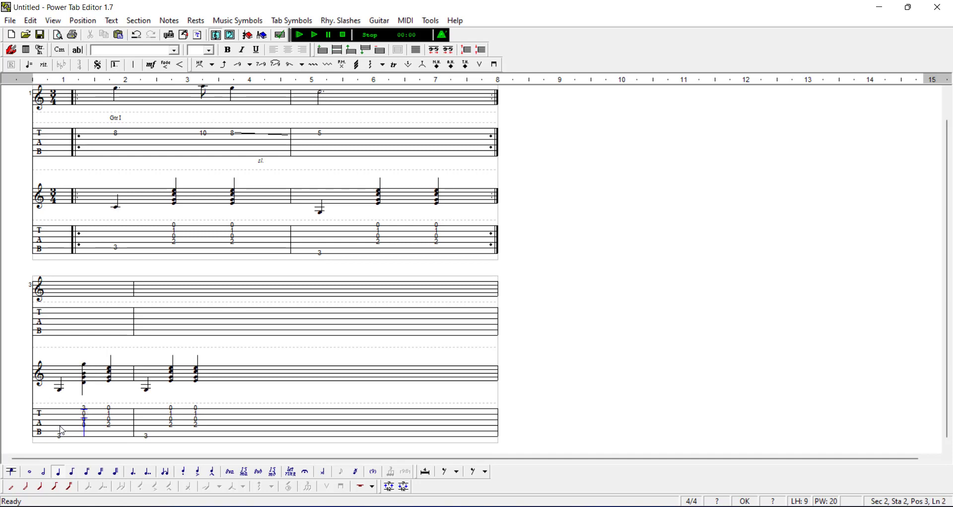
- Copy measure 3's first G chord and paste it over the second chord of the same measure
click(85, 425)
double_click(86, 425)
key(ctrl+c)
double_click(109, 426)
key(ctrl+v)
- Copy measure 3's bass note and two G chords and paste them over the contents of measure 4
drag(59, 436, 159, 440)
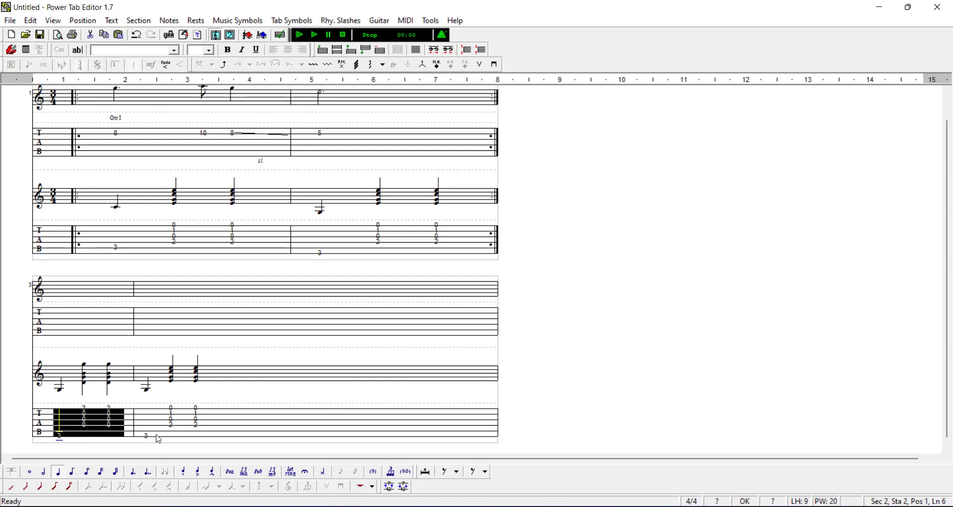
key(ctrl+c)
click(148, 437)
key(ctrl+v)
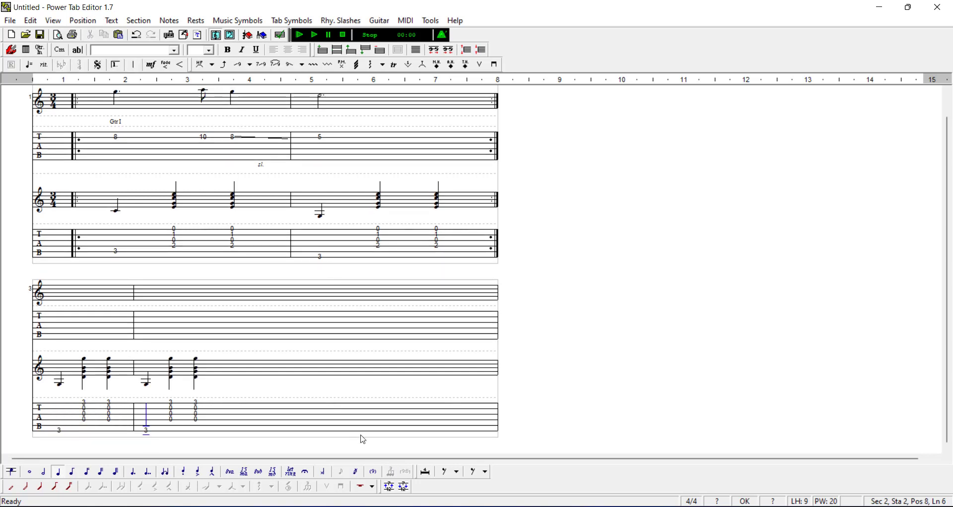
- Check the score for errors with the Score Checker and close its report
click(418, 52)
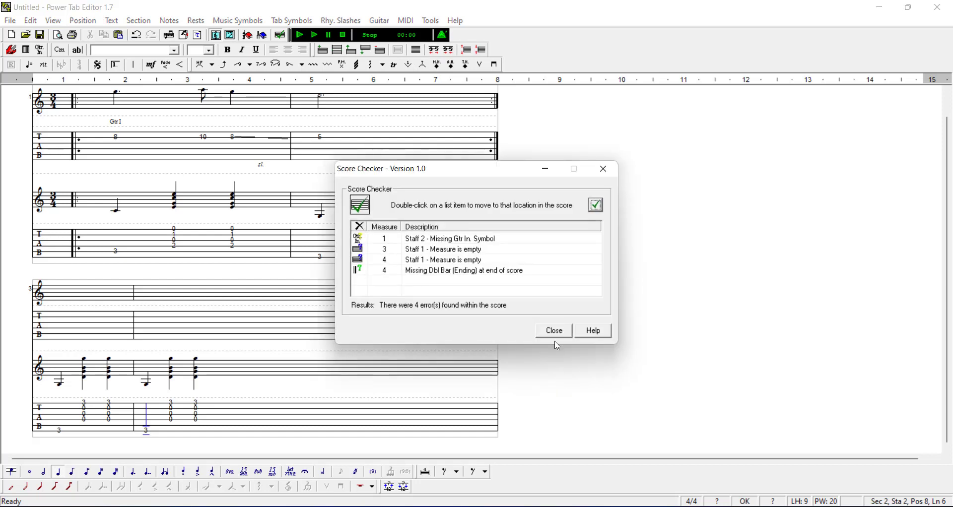
click(558, 338)
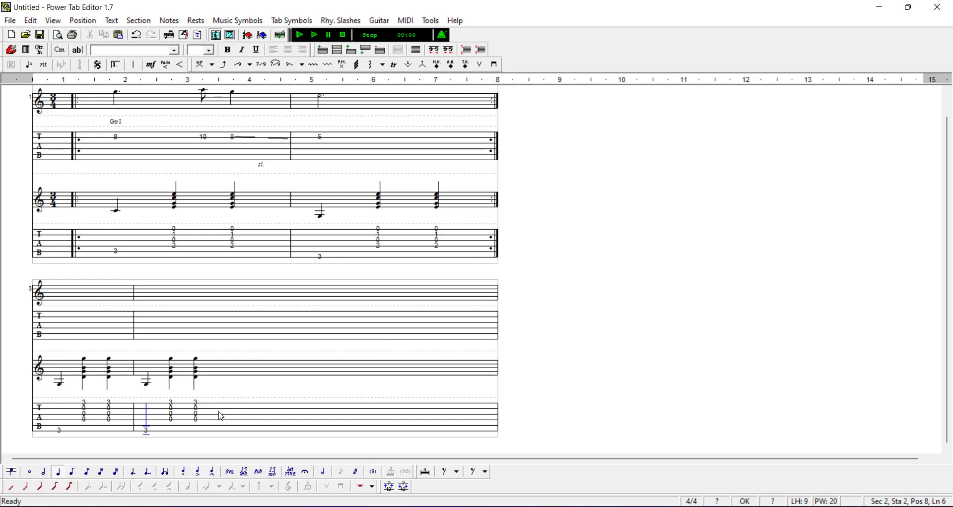
- Replace measure 4's bass note with fret 2 on the fifth string
key(Delete)
text(0)
click(222, 416)
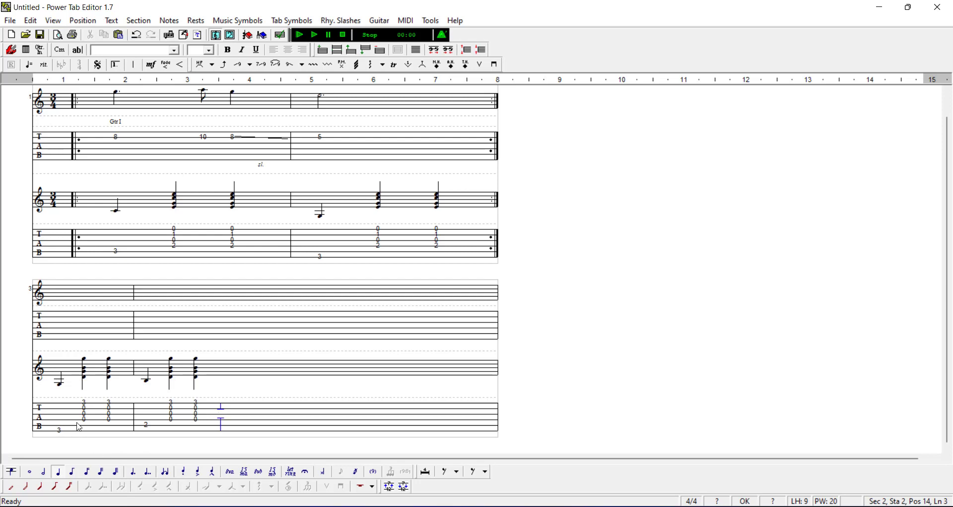
- Copy the second section's two G measures, paste them directly after, and adjust the position spacing to fill the section
drag(60, 431, 215, 425)
key(ctrl+c)
click(258, 421)
key(ctrl+v)
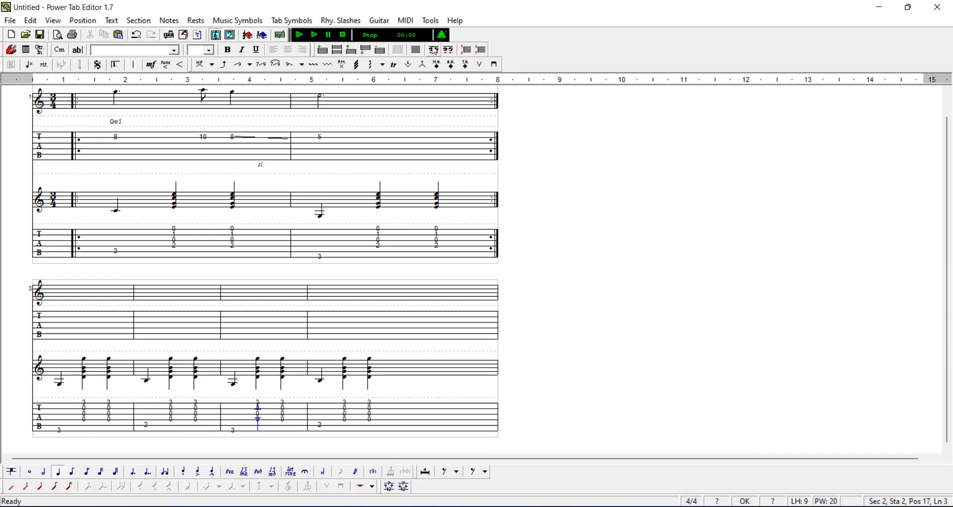
click(416, 50)
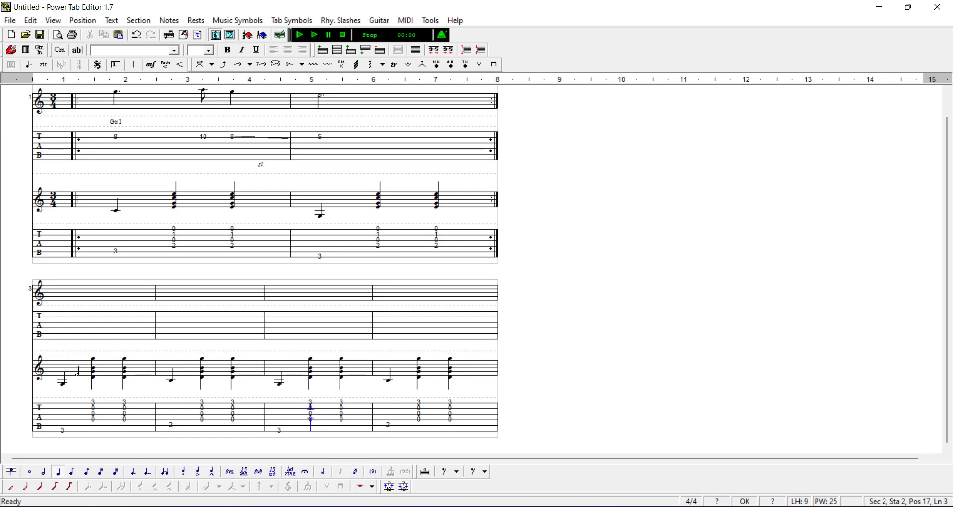
- Add the chord name G above the first beat of the second section
click(64, 429)
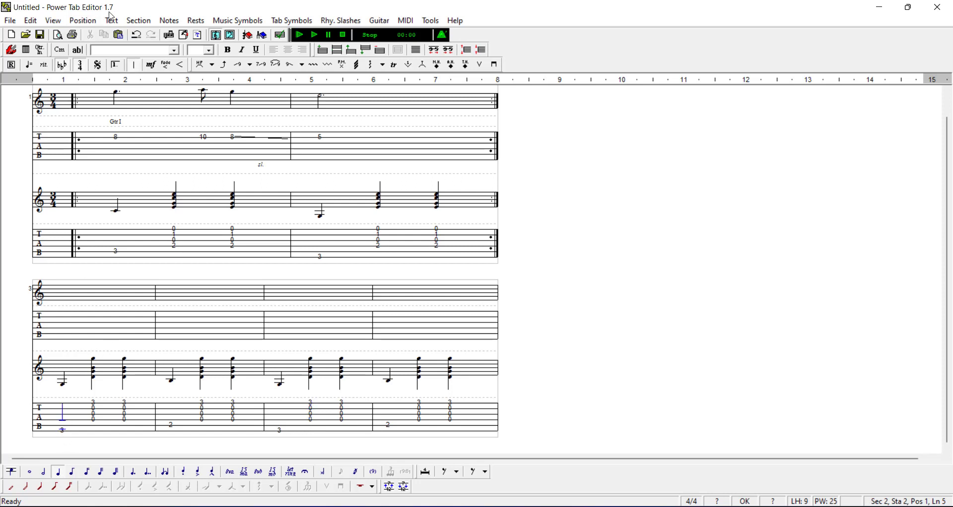
click(59, 51)
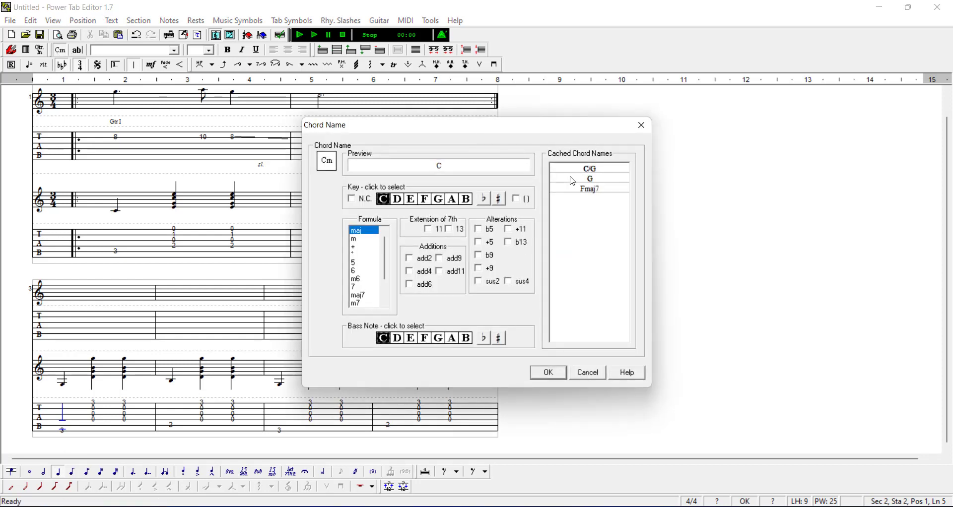
double_click(570, 178)
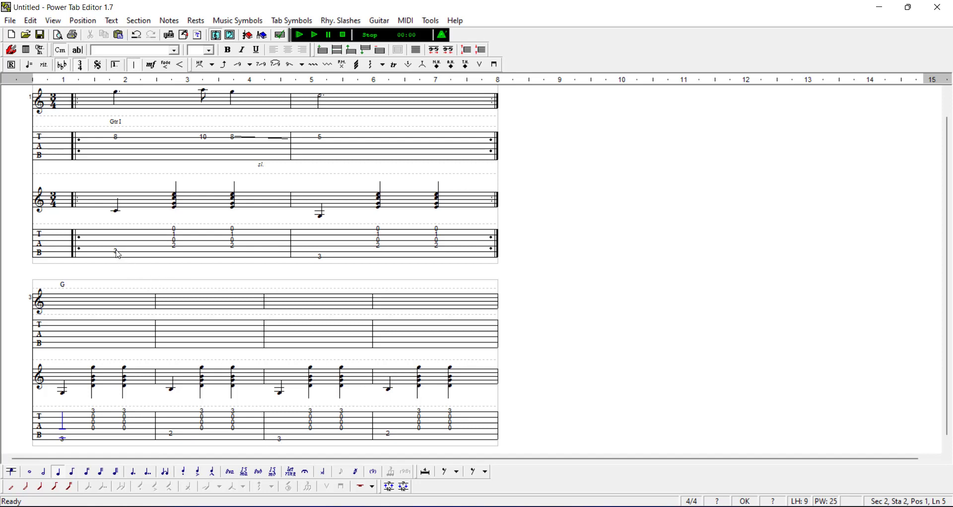
- Copy the first section's two C accompaniment measures and paste them over the last two measures of the second section's lower staff
drag(119, 255, 435, 257)
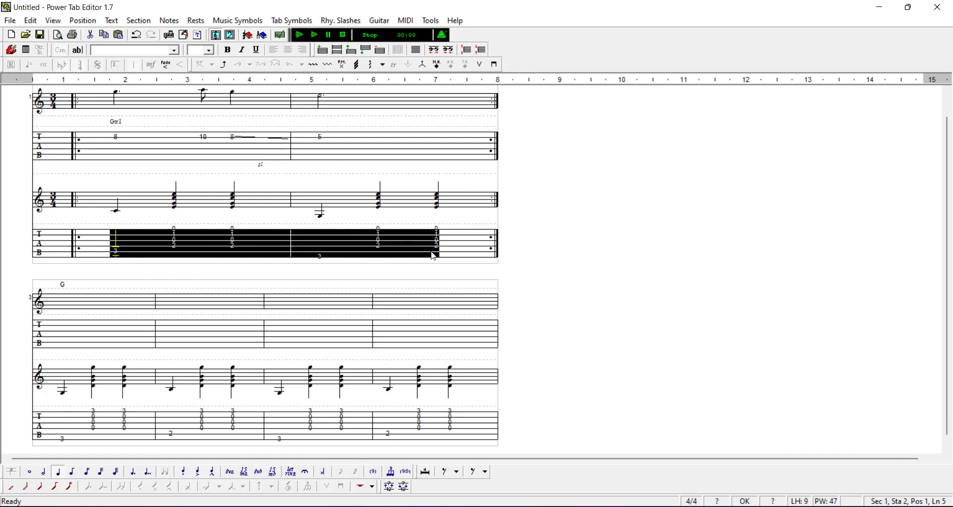
click(282, 443)
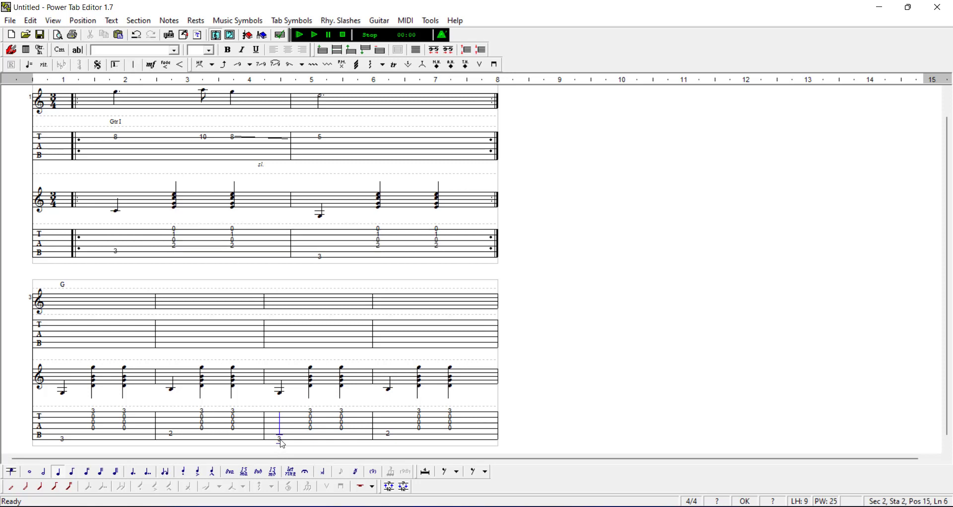
key(ctrl+v)
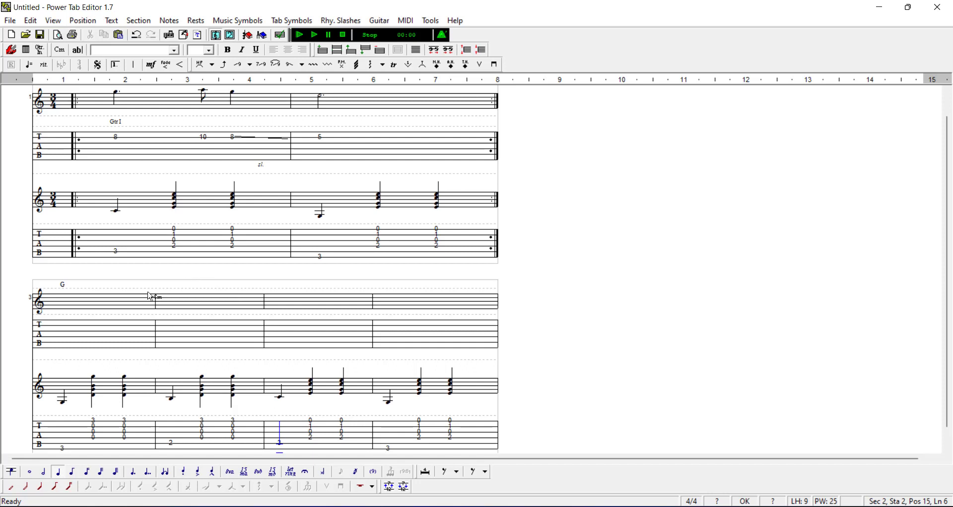
- Enter two fret 10 notes on the first string in the second section's first melody measure, a half and a quarter, with a slide from the second
click(68, 326)
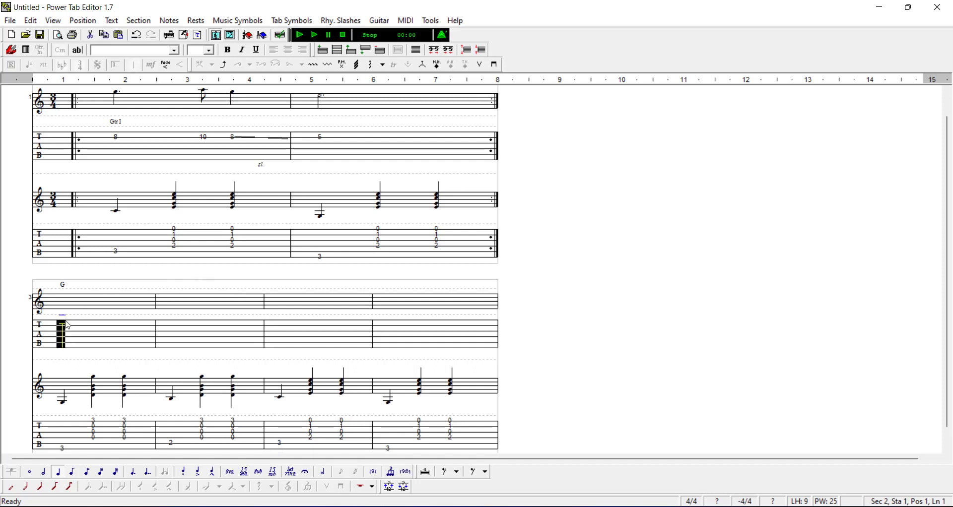
click(65, 325)
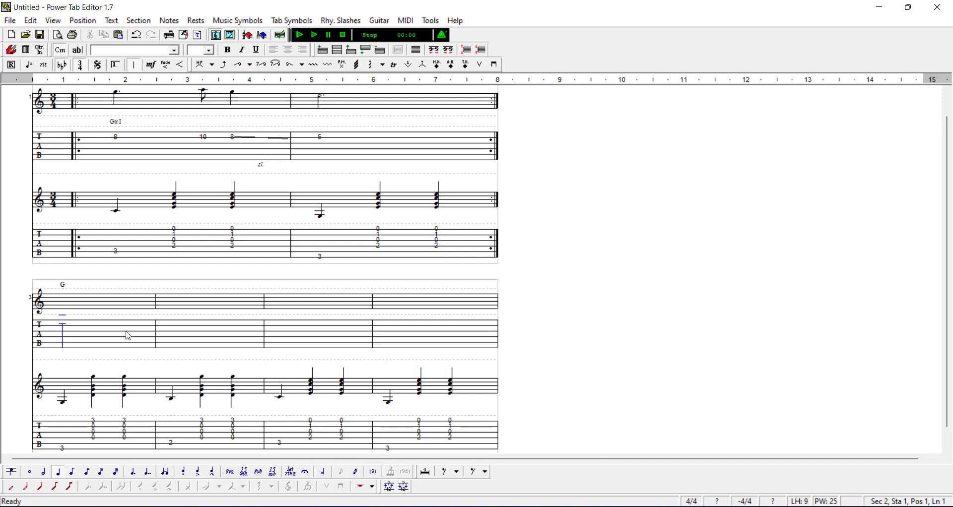
text(10)
key(Right)
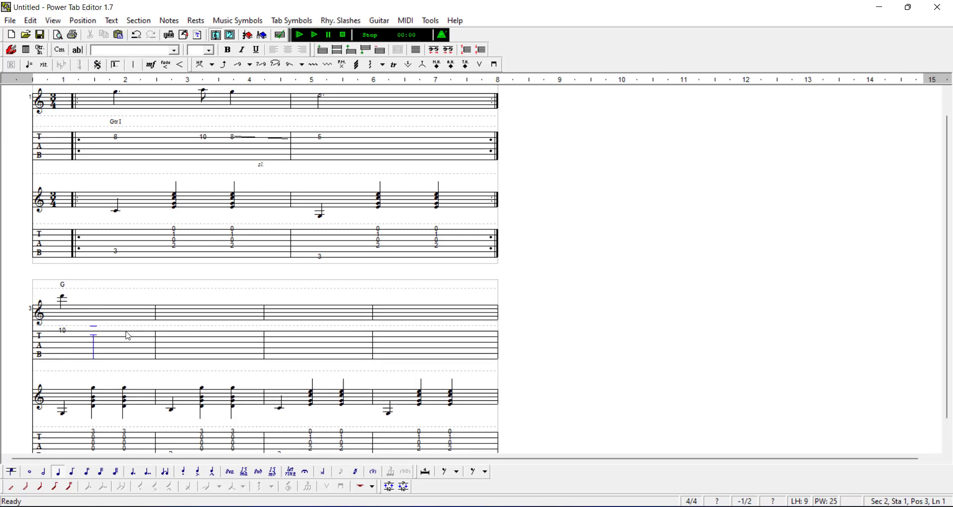
text(10)
key(Left)
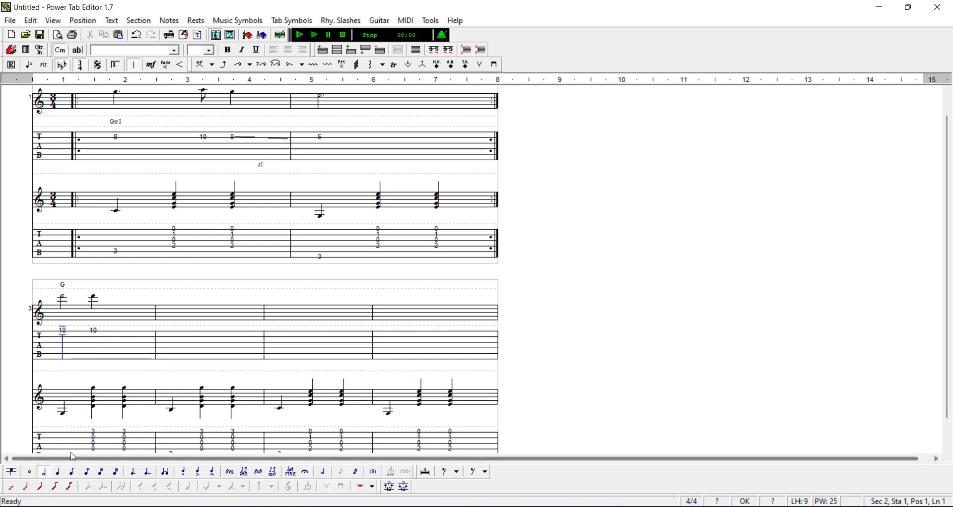
click(95, 334)
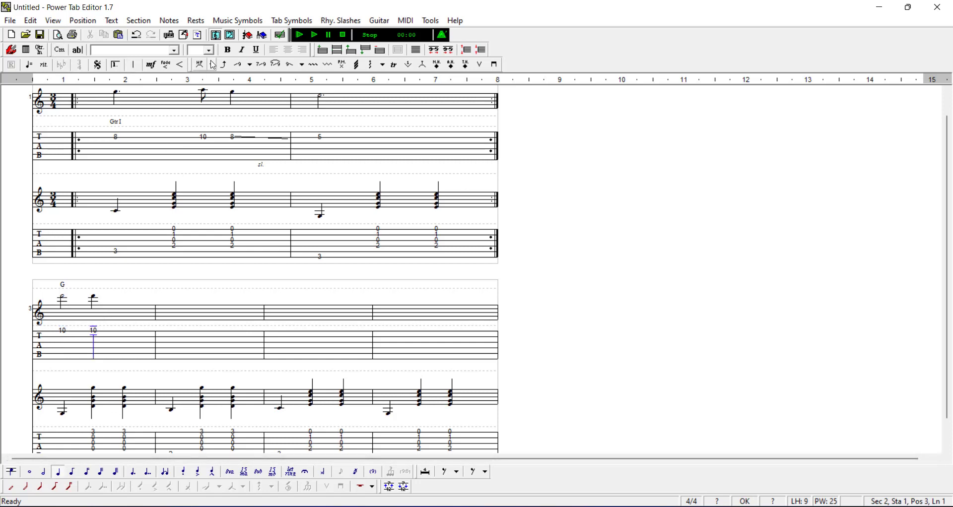
click(291, 64)
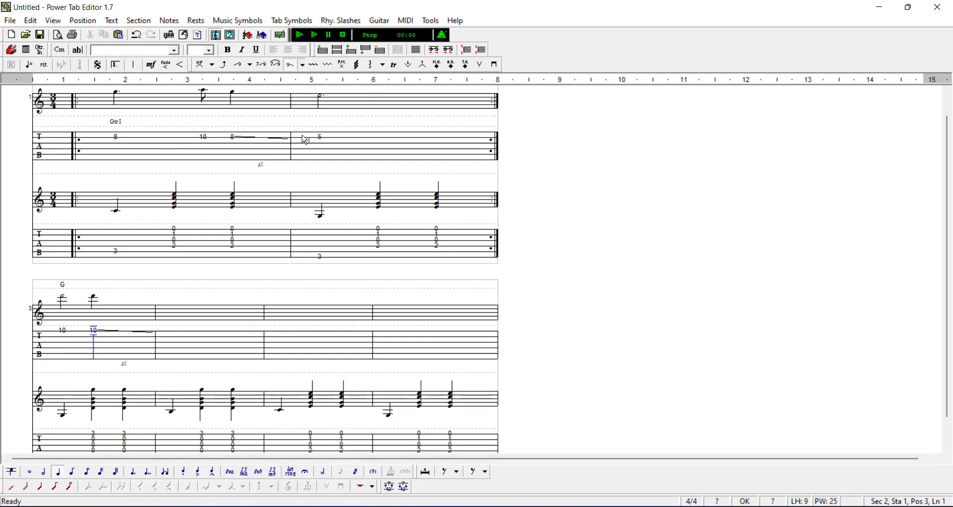
- Enter fret 7 on the first string as a dotted half note in the second section's second melody measure
click(168, 337)
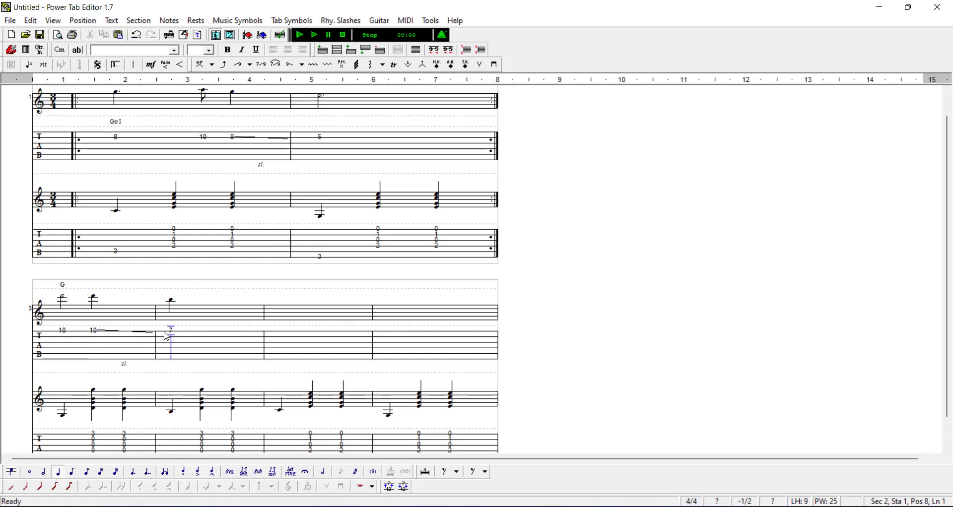
click(46, 473)
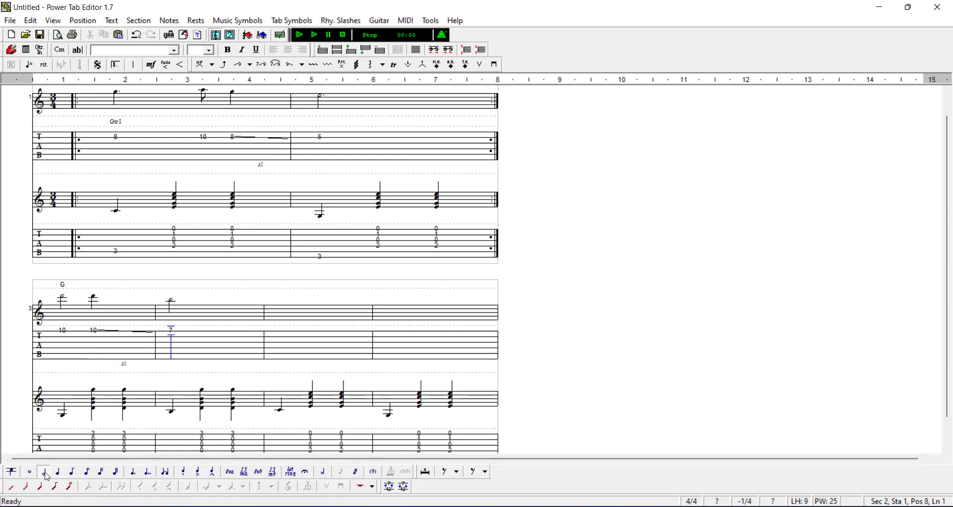
click(132, 473)
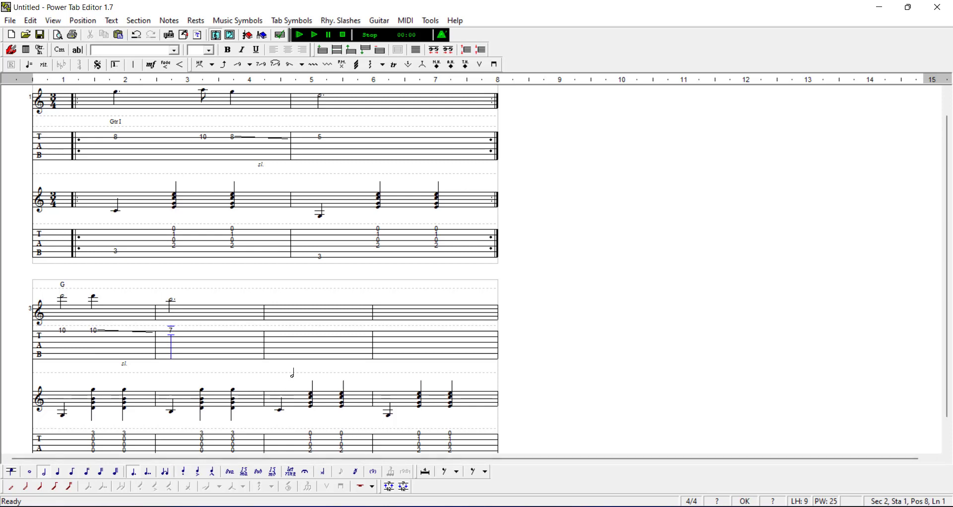
- Enter fret 8 on the first string as a half and a quarter note in the third measure, and fret 8 on the second string in the fourth
click(278, 337)
text(8)
key(Right)
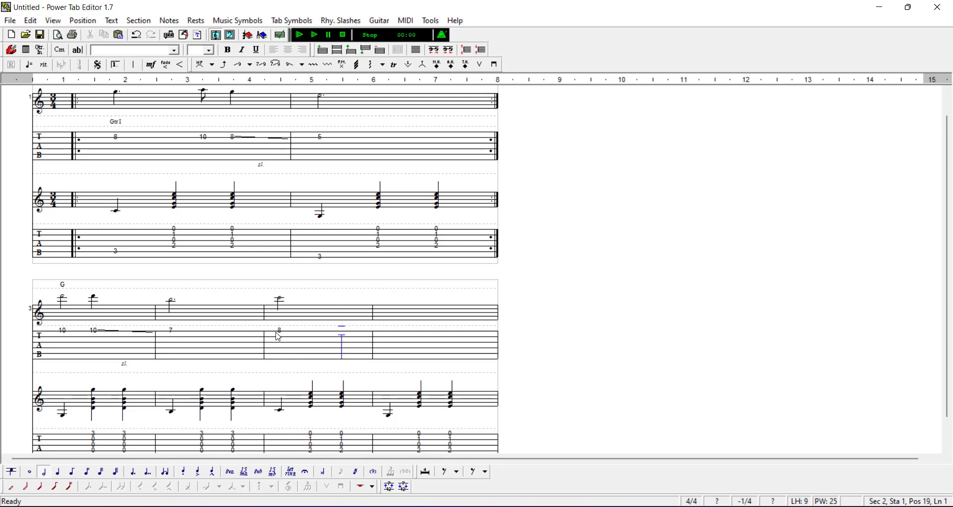
text(8)
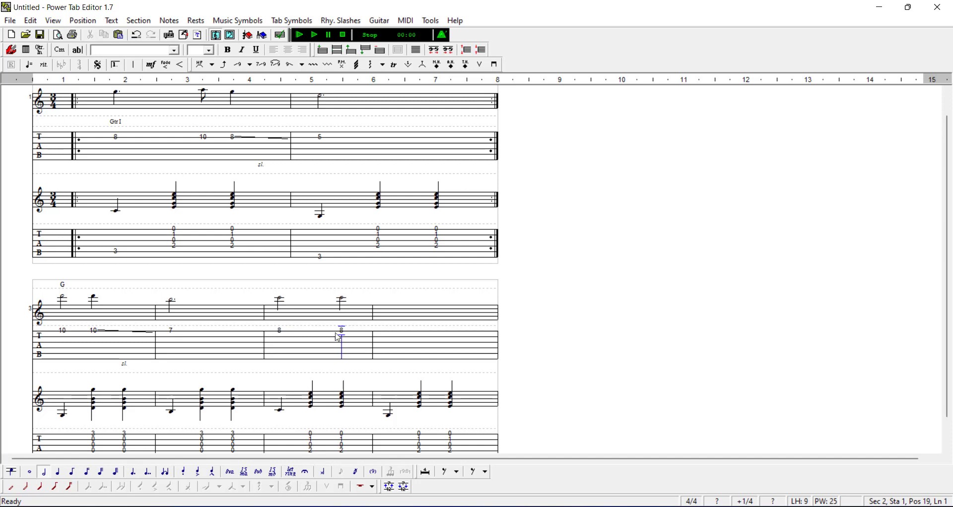
click(392, 340)
click(284, 338)
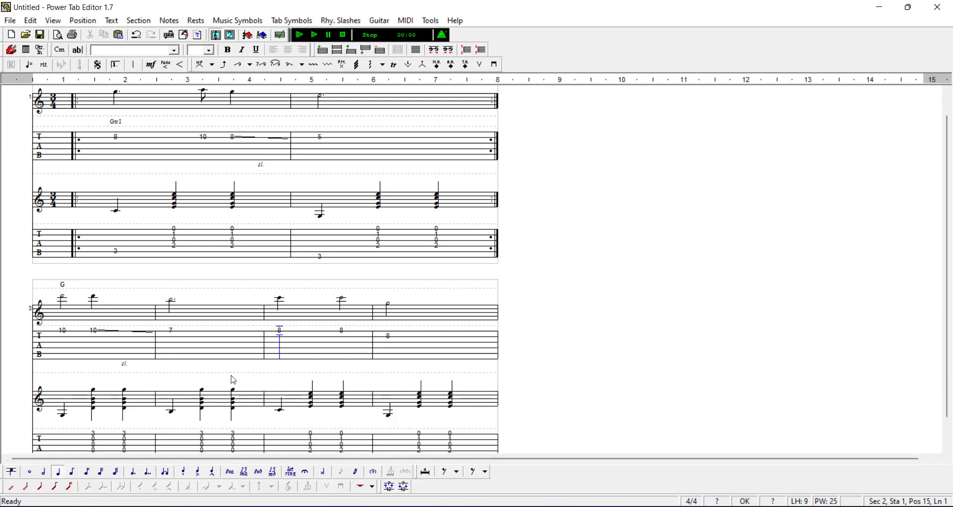
click(44, 473)
click(345, 334)
- Make the fourth measure's melody note a dotted half and align the second section's melody notes with their beats
click(391, 341)
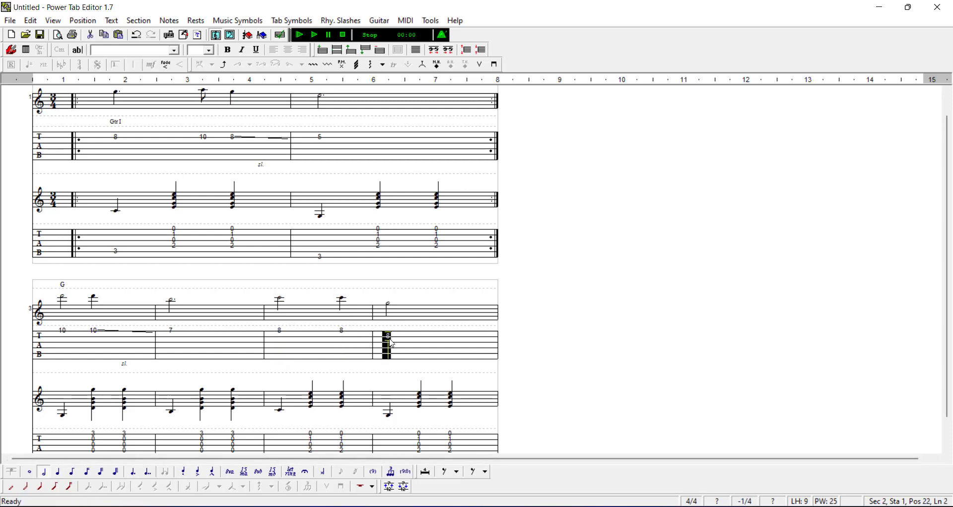
click(388, 337)
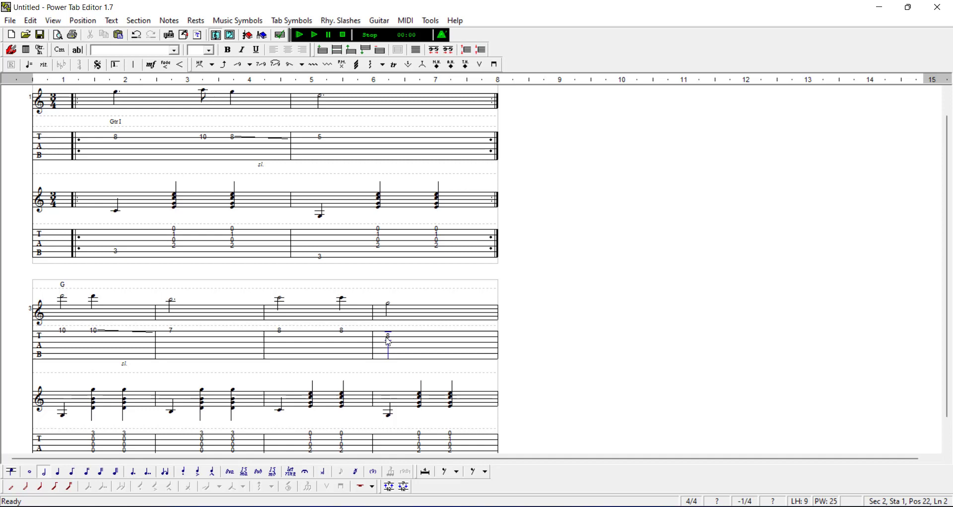
click(133, 475)
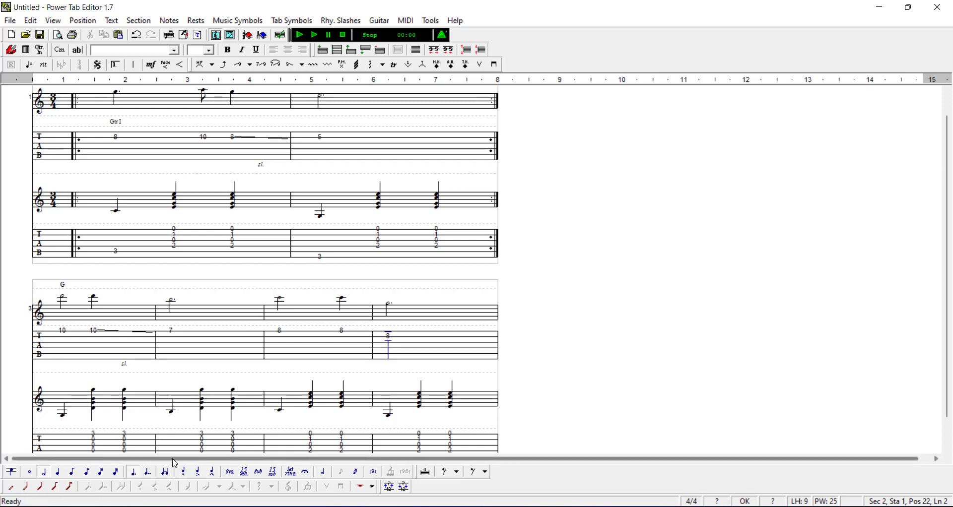
click(419, 50)
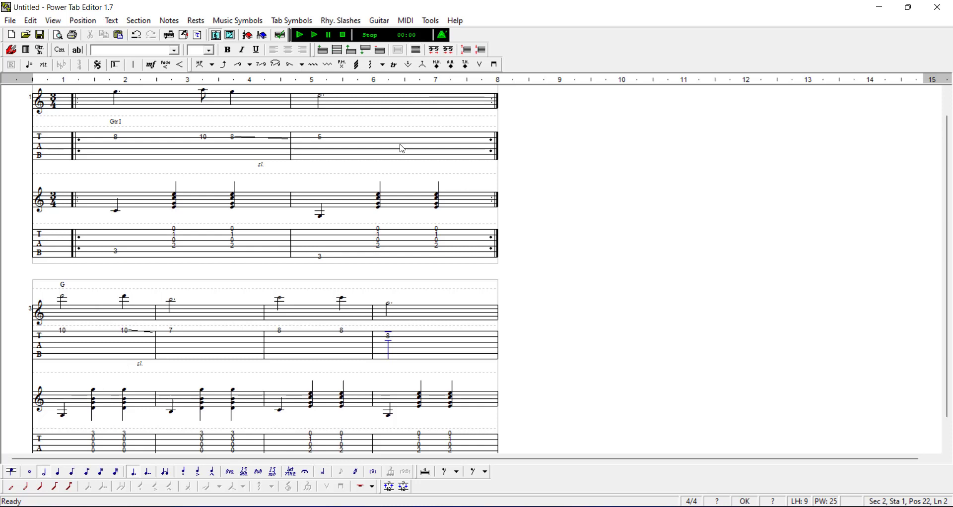
- Add the cached chord name C/G above the first beat of the second section's third measure
click(281, 335)
click(60, 50)
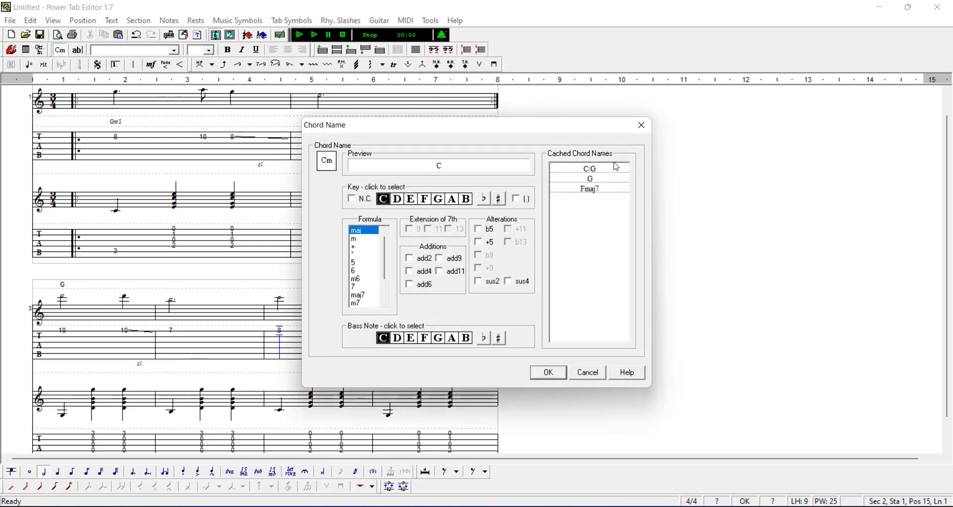
double_click(596, 169)
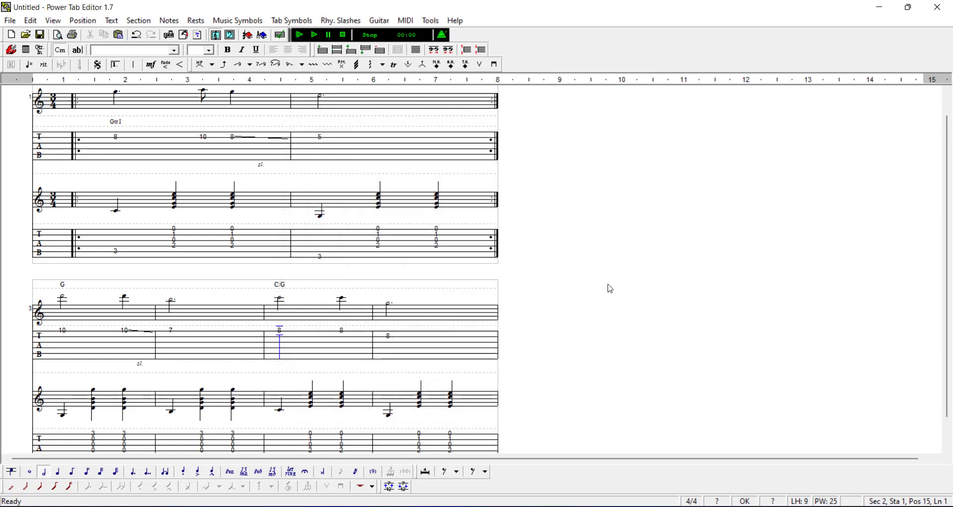
- Add a second guitar in the guitar setup, set Guitar I's description to Lead, and open Guitar II's description for editing
scroll(949, 313, down, 1)
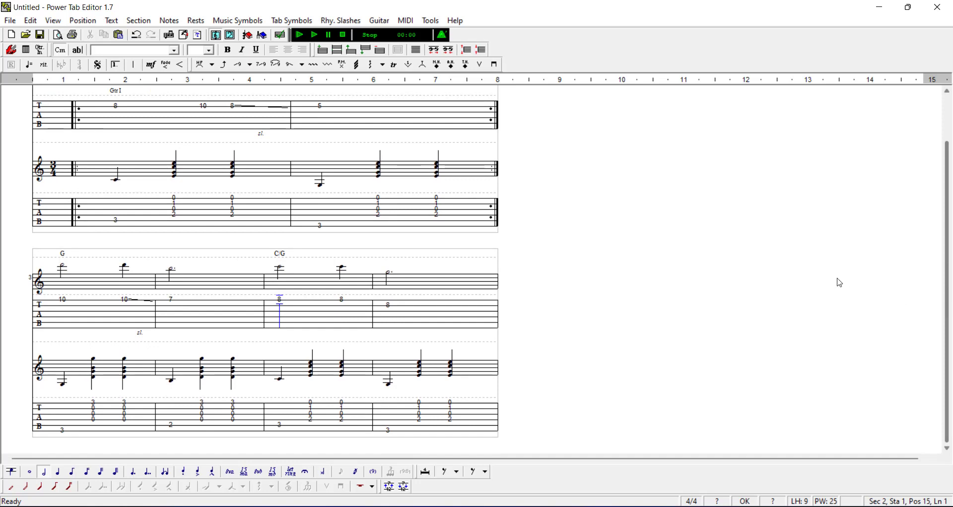
key(ctrl+Home)
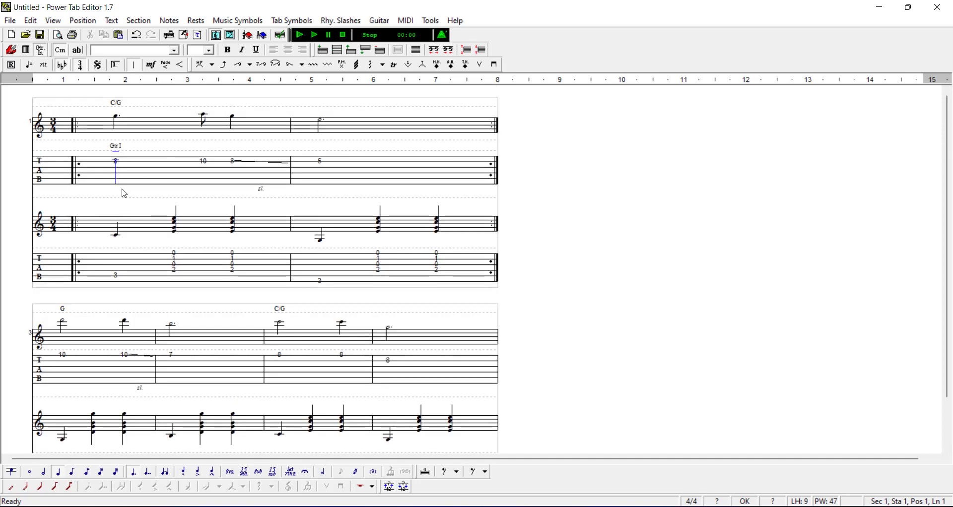
click(12, 56)
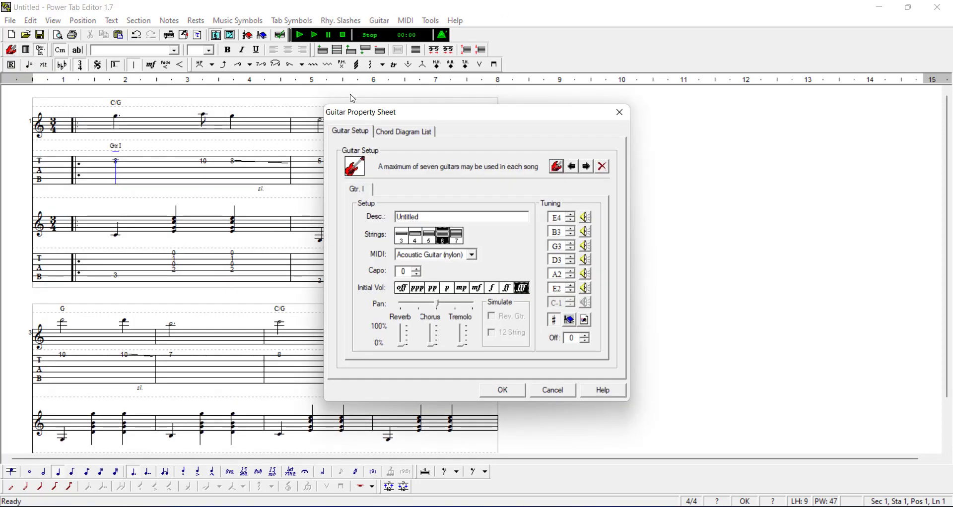
click(557, 167)
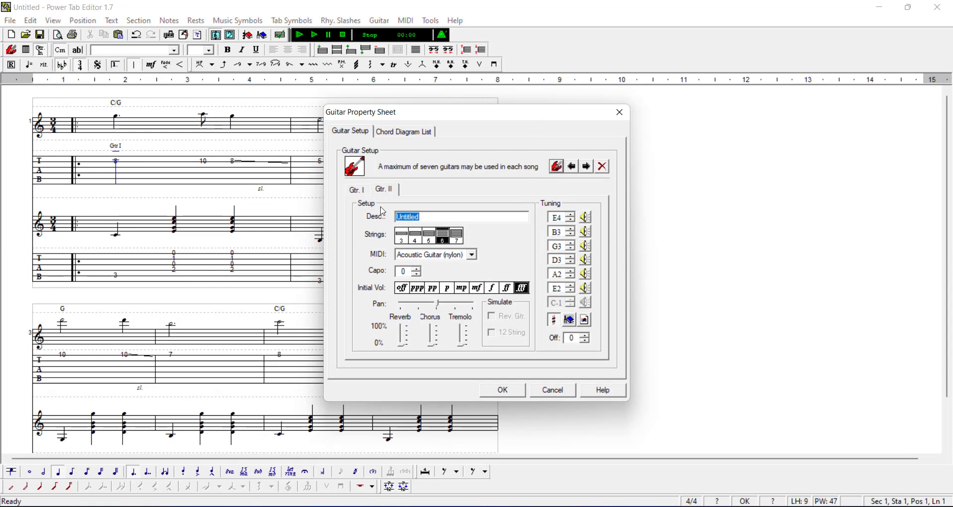
click(357, 191)
drag(430, 221, 399, 214)
text(Lead)
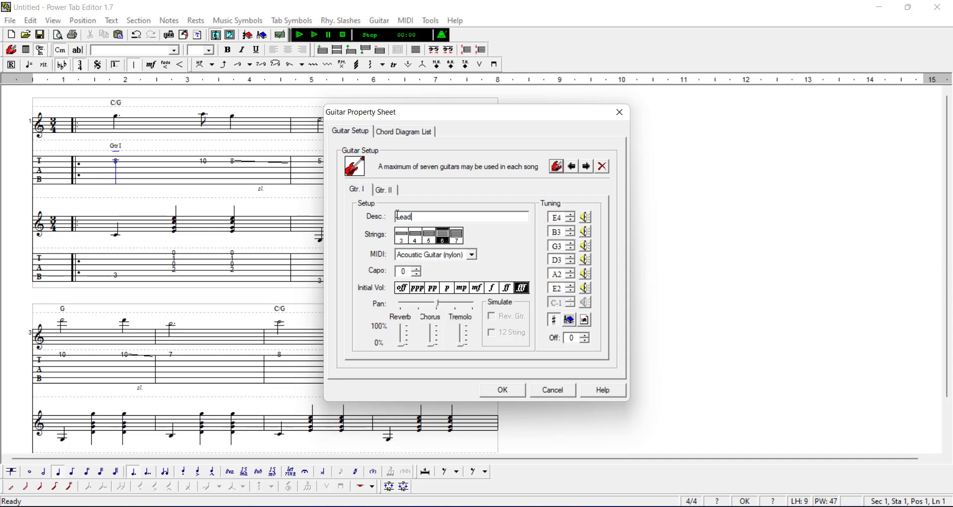
click(386, 192)
drag(421, 219, 382, 221)
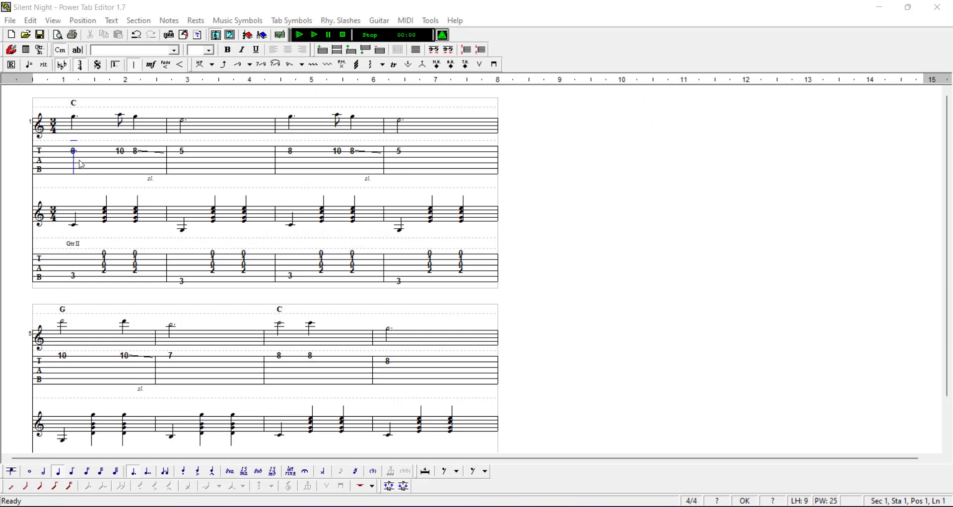
- Review the setup of both guitars and the Lead guitar's chord diagram list in the Silent Night score
click(13, 51)
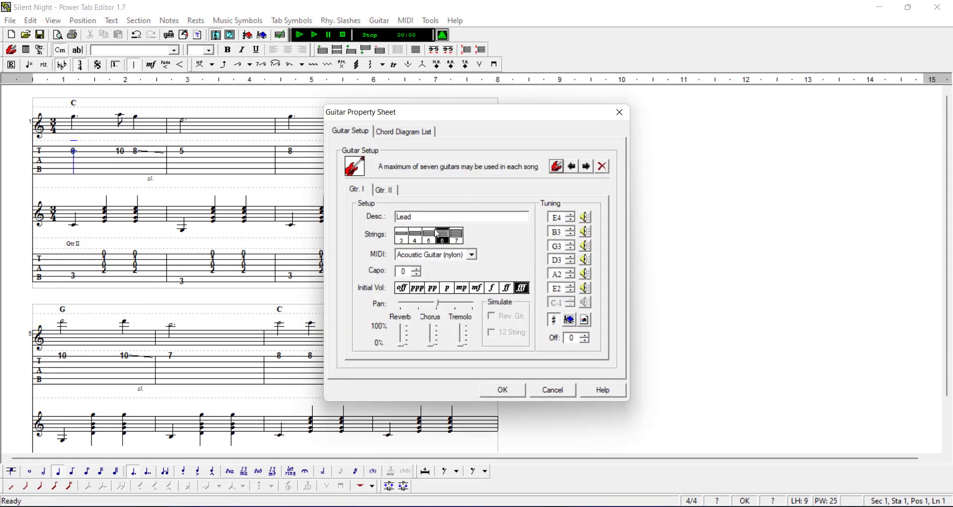
click(390, 193)
click(504, 392)
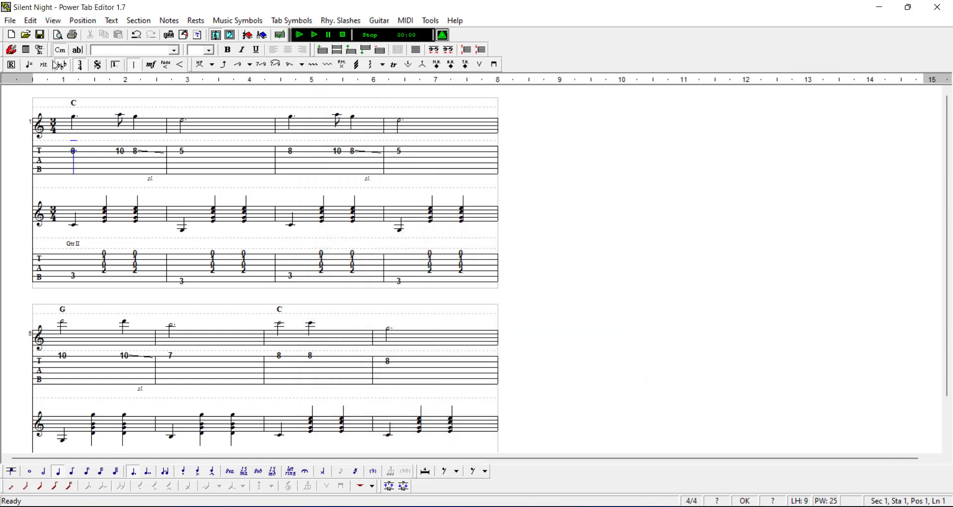
click(26, 51)
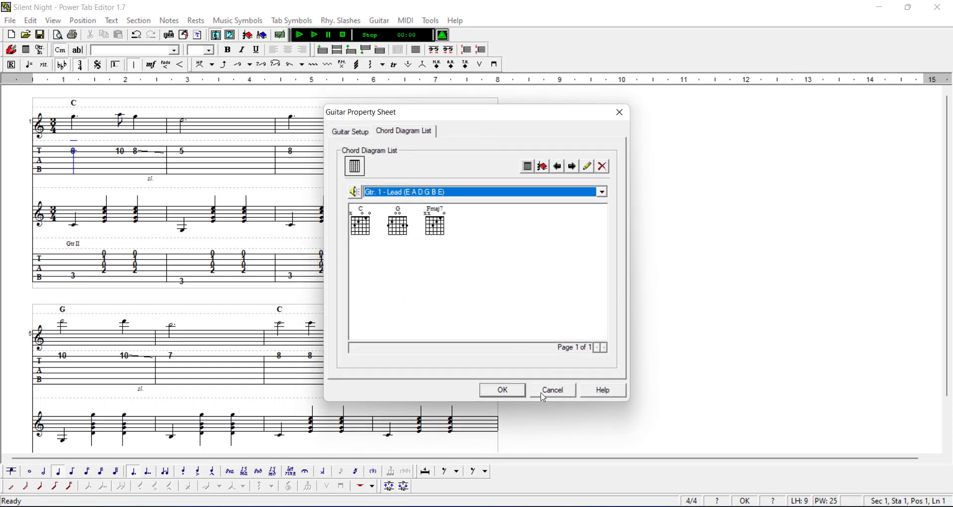
click(516, 394)
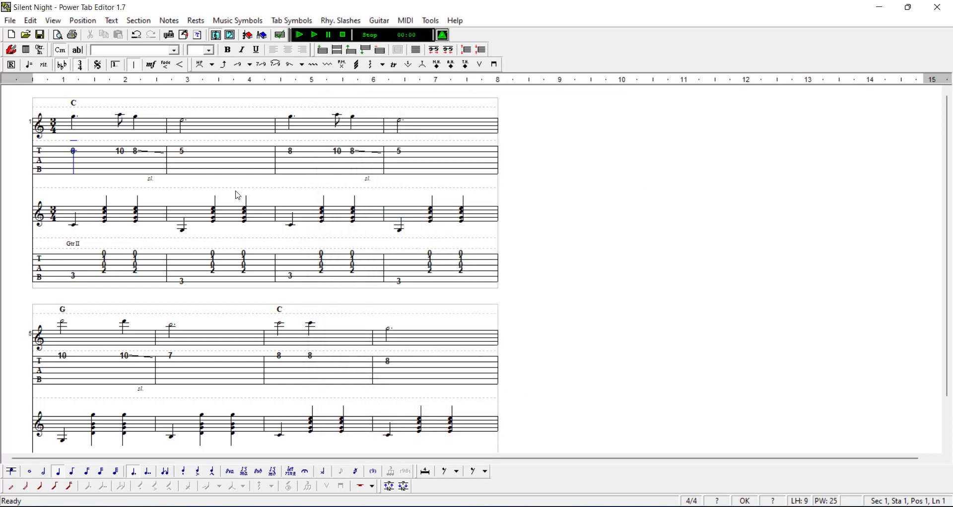
- Reapply the cached chord name C above the first beat of the first section
click(60, 50)
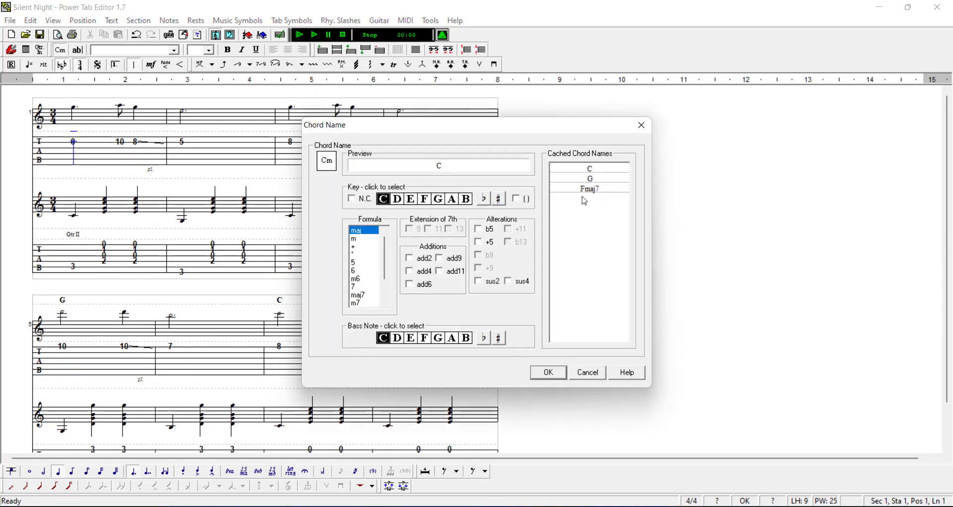
double_click(591, 169)
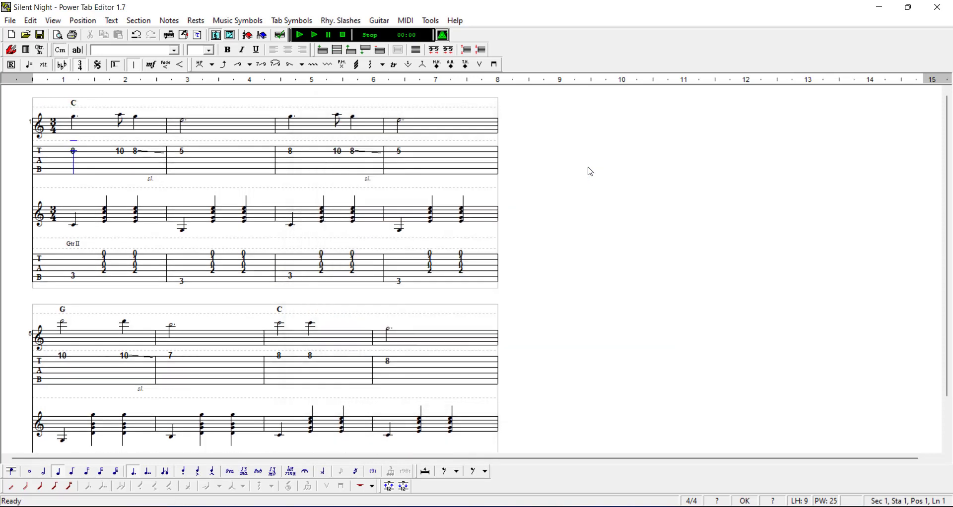
- Add fret 3 on the sixth string to the Lead guitar's C chord diagram and apply the chord name C/G above the first beat
click(27, 54)
double_click(365, 226)
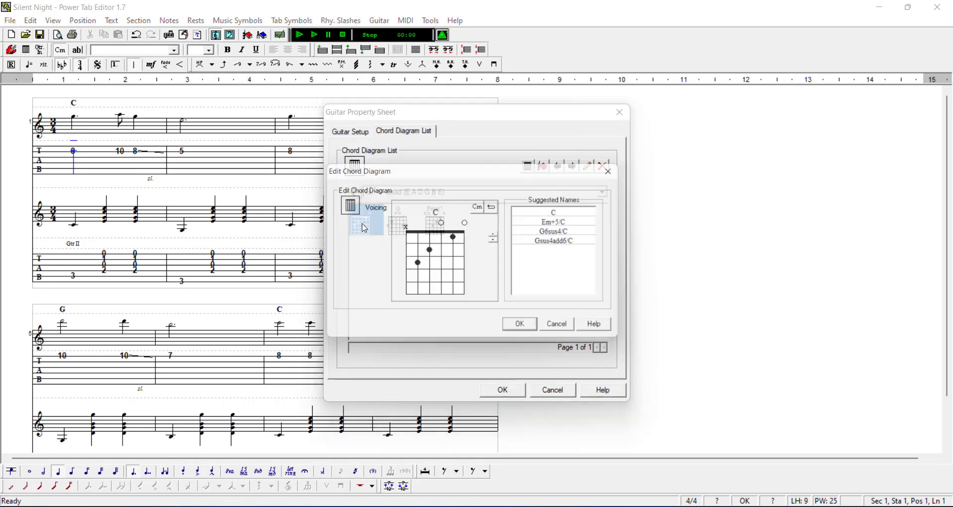
click(407, 267)
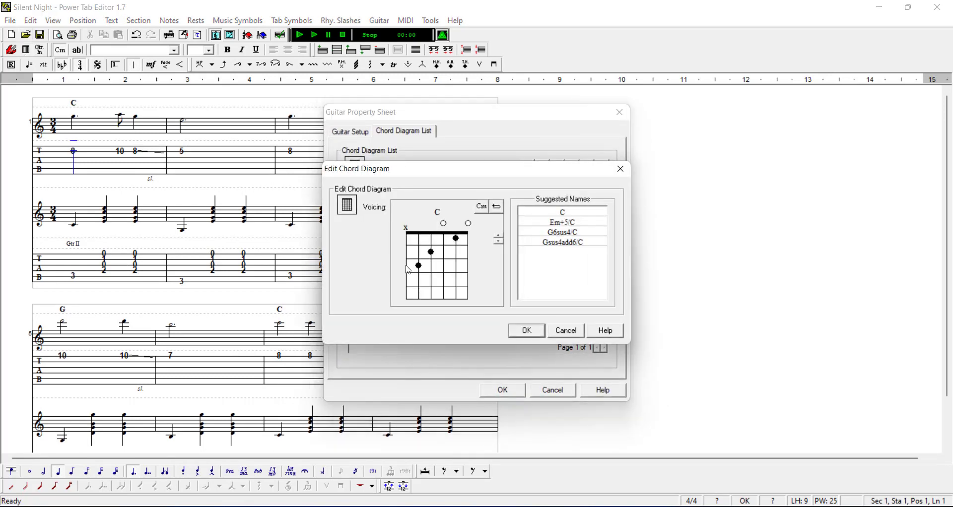
click(535, 331)
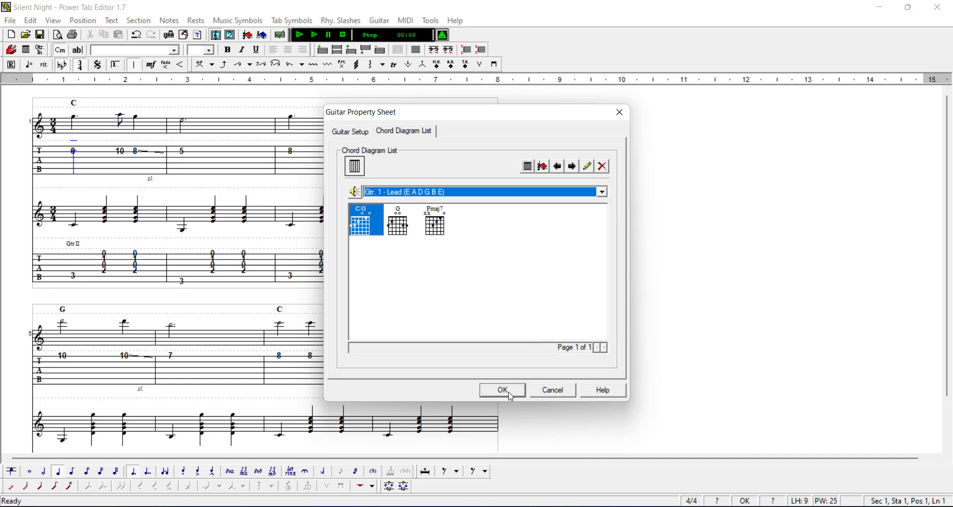
click(512, 397)
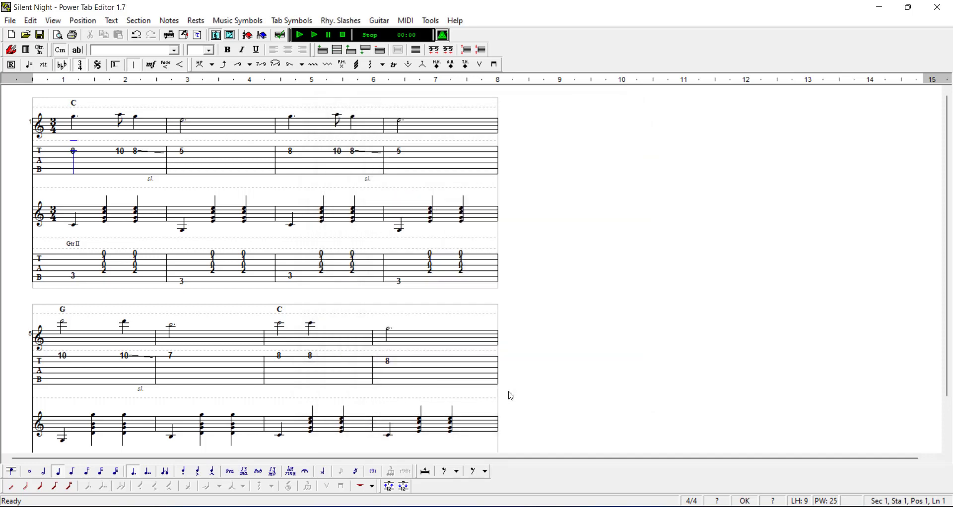
click(60, 50)
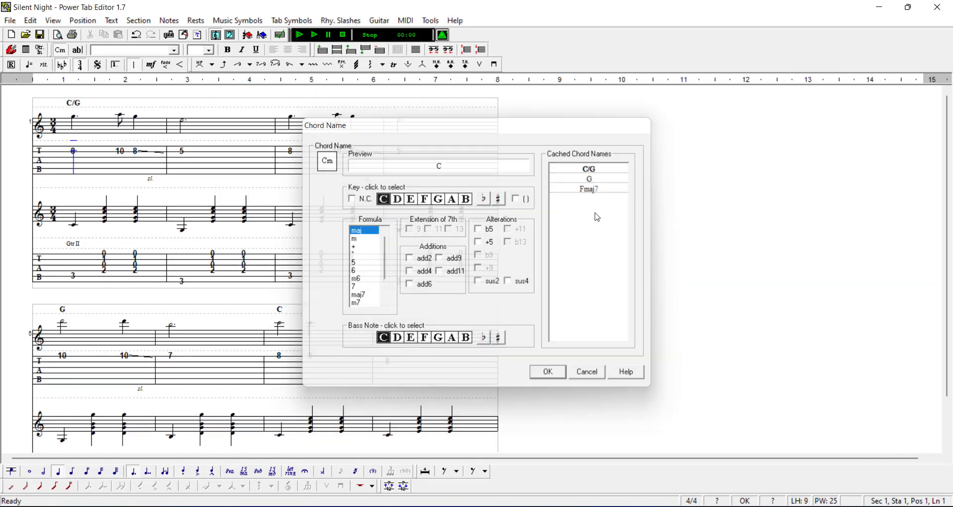
- Change the second section's C chord name to C/G, and activate Gtr. I and Gtr. II on the first staff from the first beat
key(Escape)
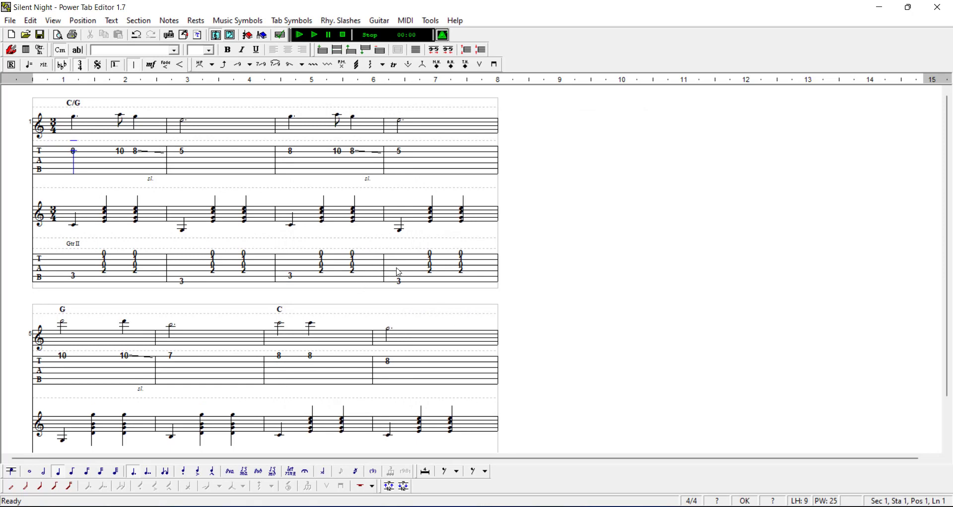
click(860, 483)
click(41, 53)
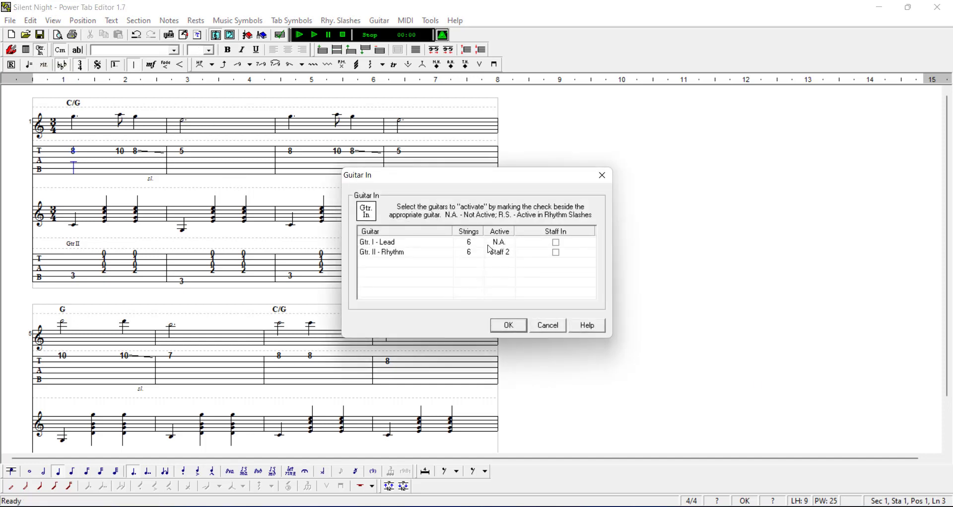
click(558, 244)
click(558, 254)
click(514, 329)
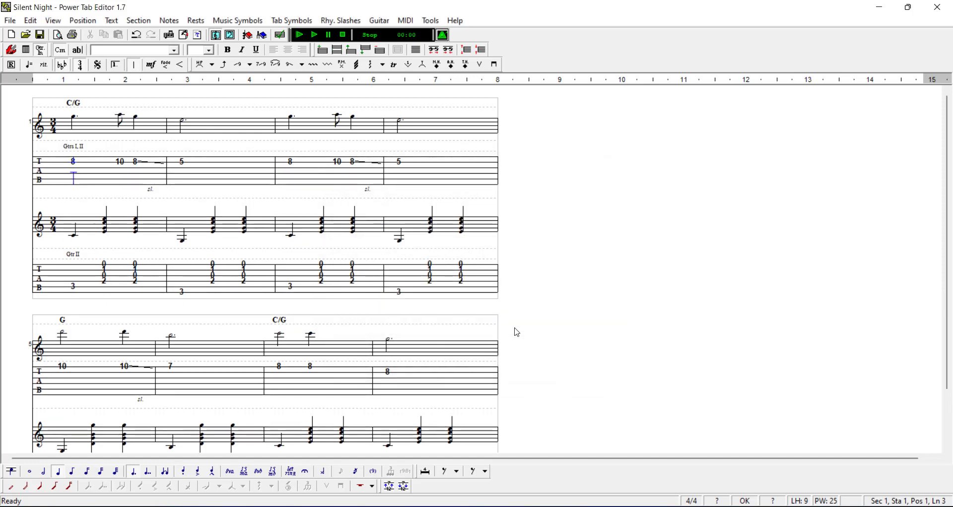
- Play back the score with both guitars active, then stop playback
click(314, 35)
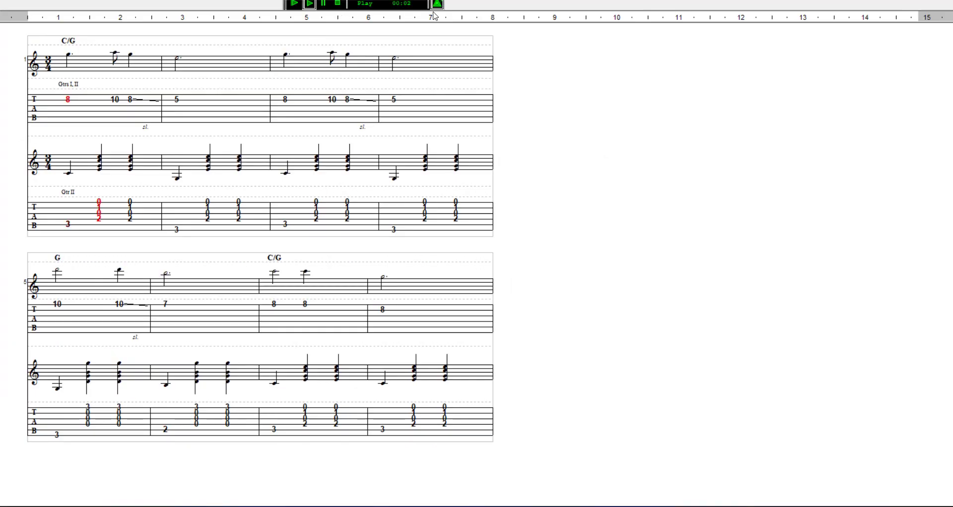
click(337, 4)
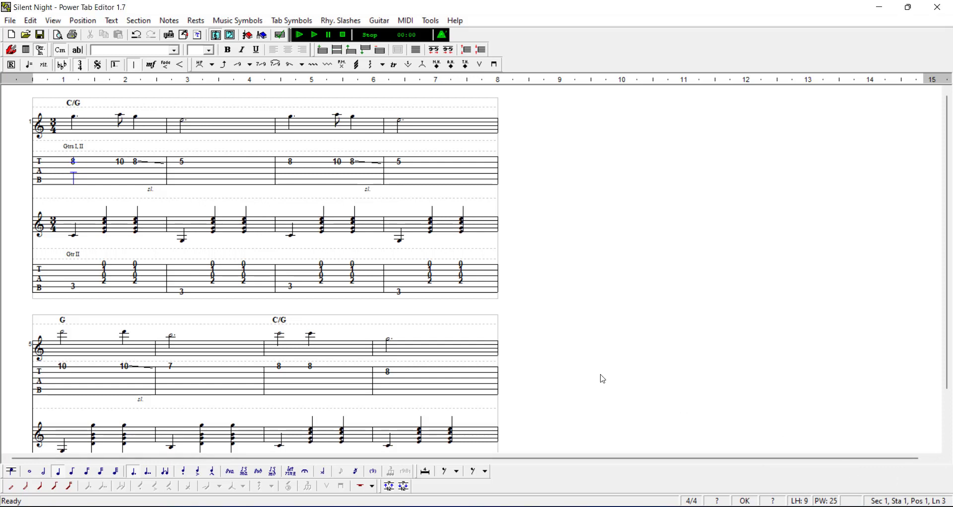
- Add a third section below the second one and attach a second staff to it
click(426, 338)
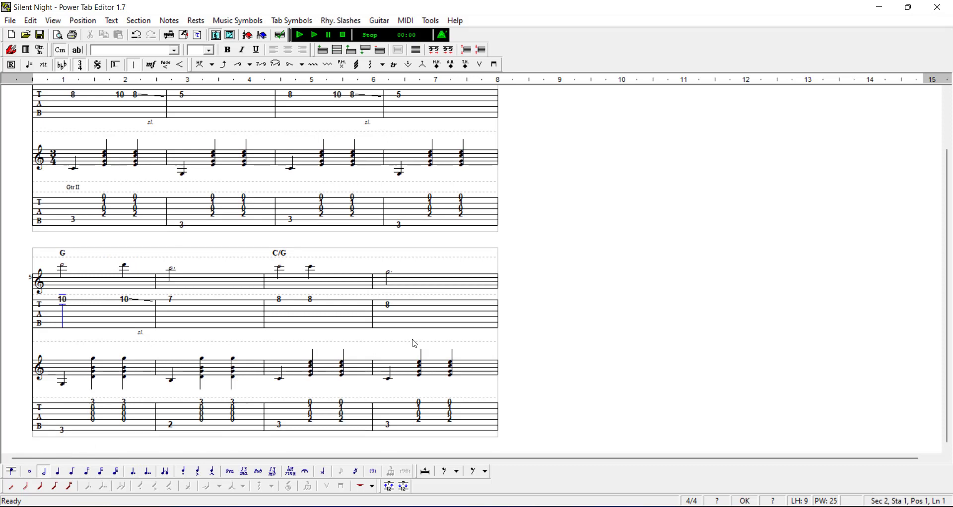
click(370, 54)
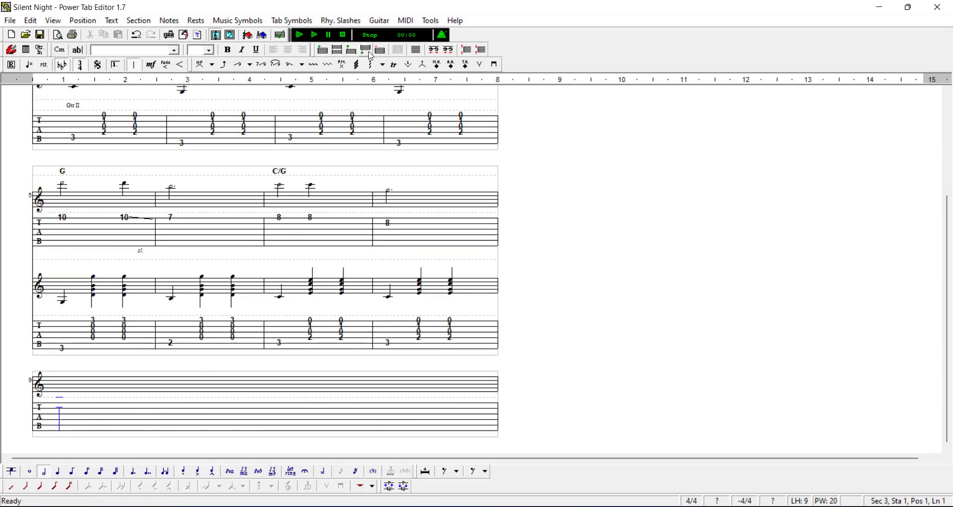
click(337, 50)
click(449, 314)
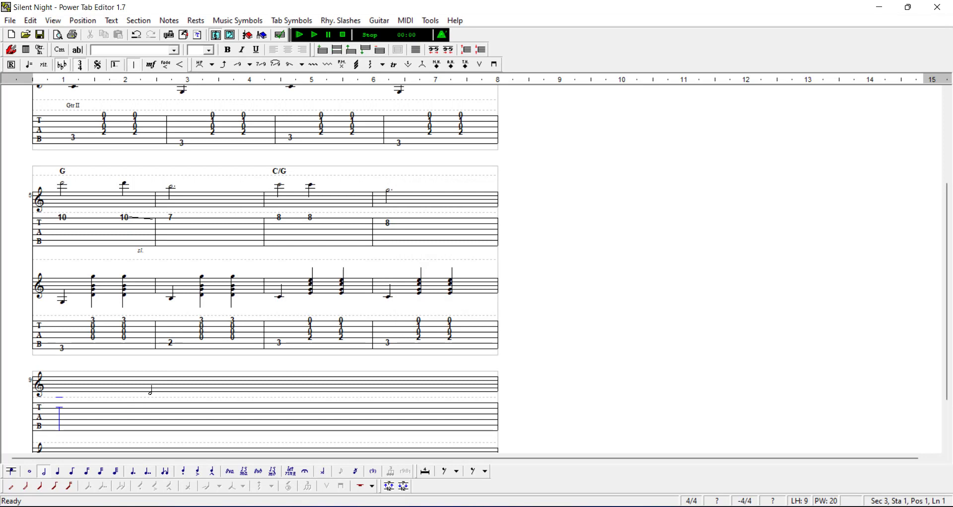
- Copy the first section's four-measure melody and paste it at the start of the third section's upper staff
scroll(150, 390, up, 3)
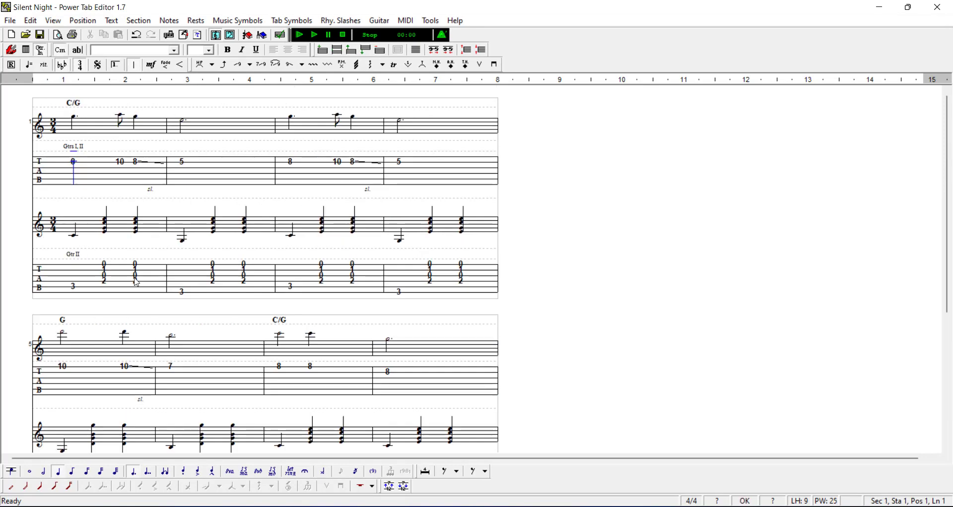
drag(74, 166, 442, 170)
key(ctrl+c)
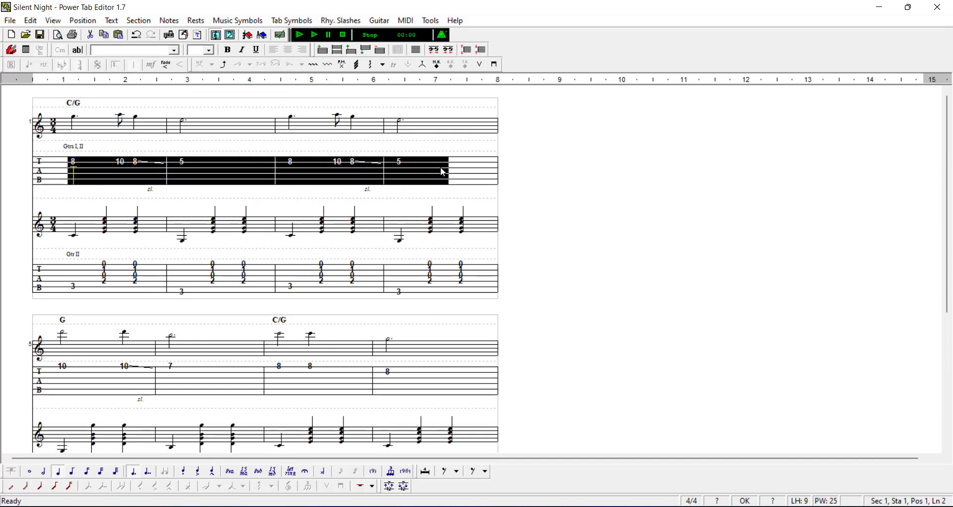
scroll(198, 296, down, 2)
key(ctrl+v)
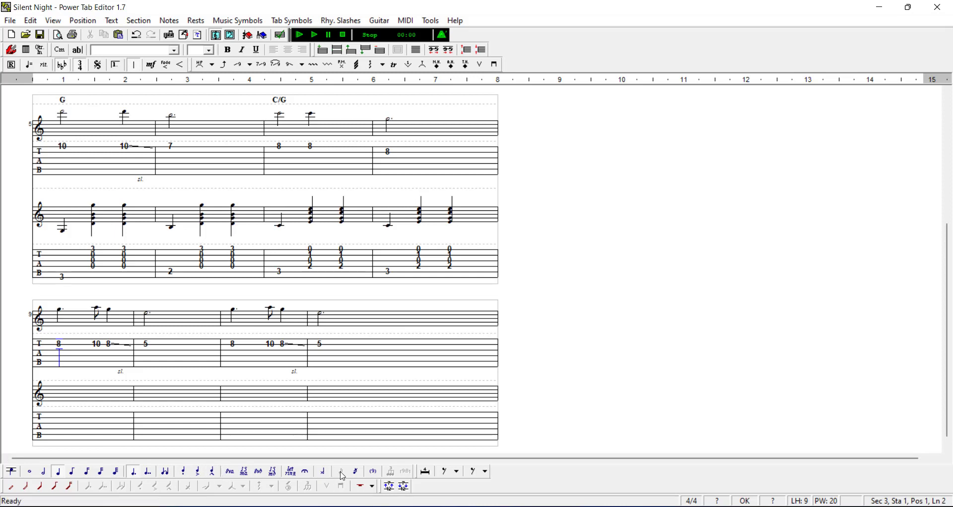
- Make the third section's opening fret-8 note a grace note that slides into a new half note at fret 10 on the second string
click(358, 474)
key(Right)
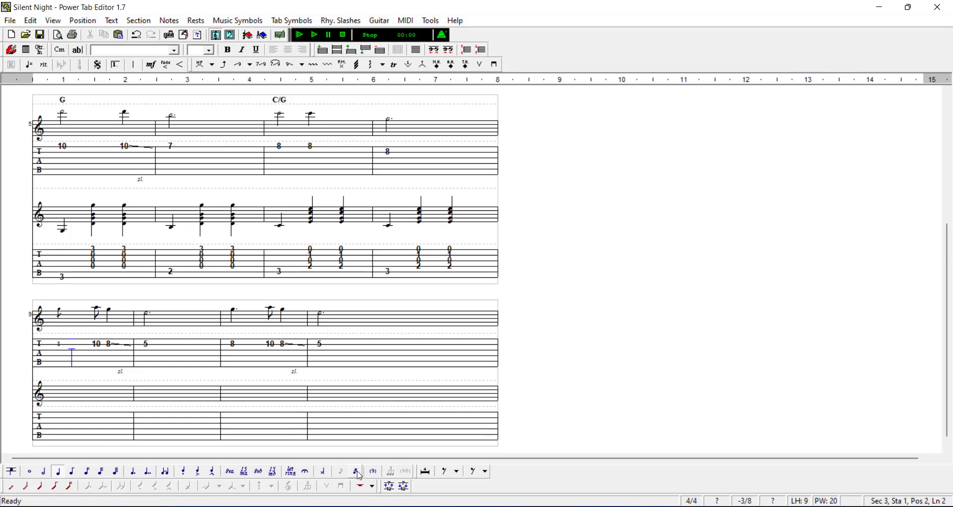
text(10)
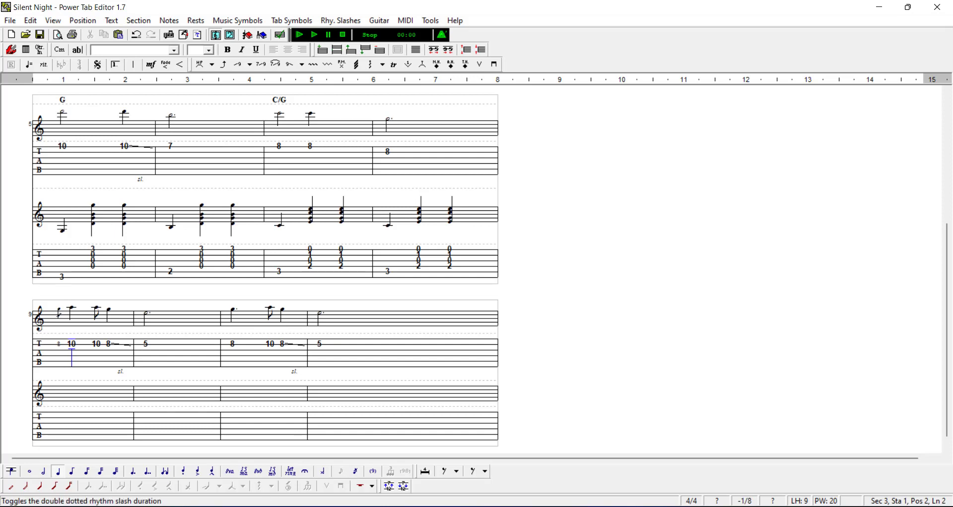
click(44, 474)
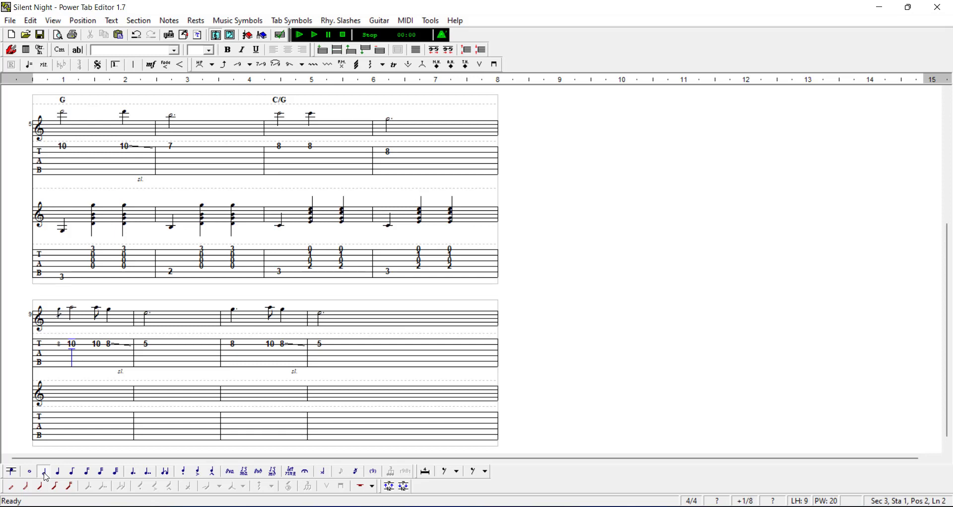
click(61, 350)
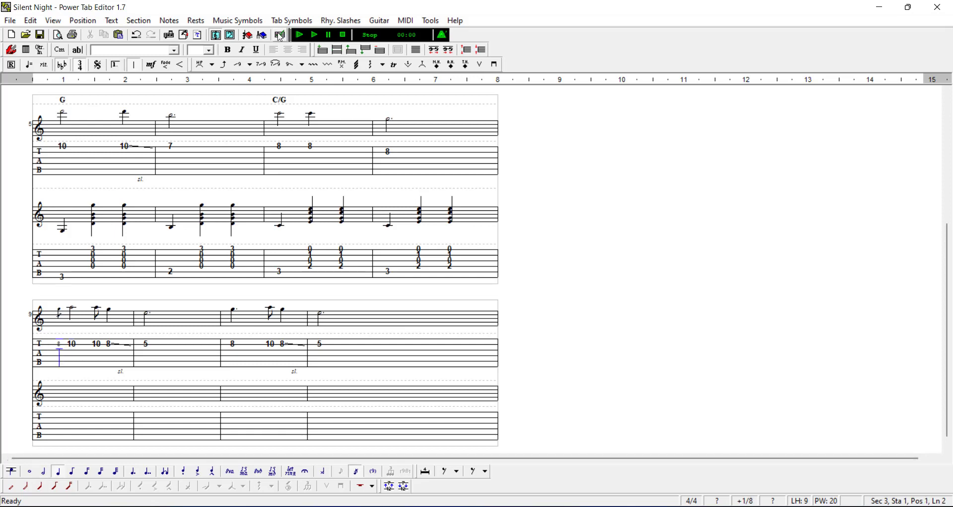
click(276, 65)
- Delete the final fret-8 note of the third section's first measure, make the fret-10 note before it a quarter, and even out the note spacing
click(114, 348)
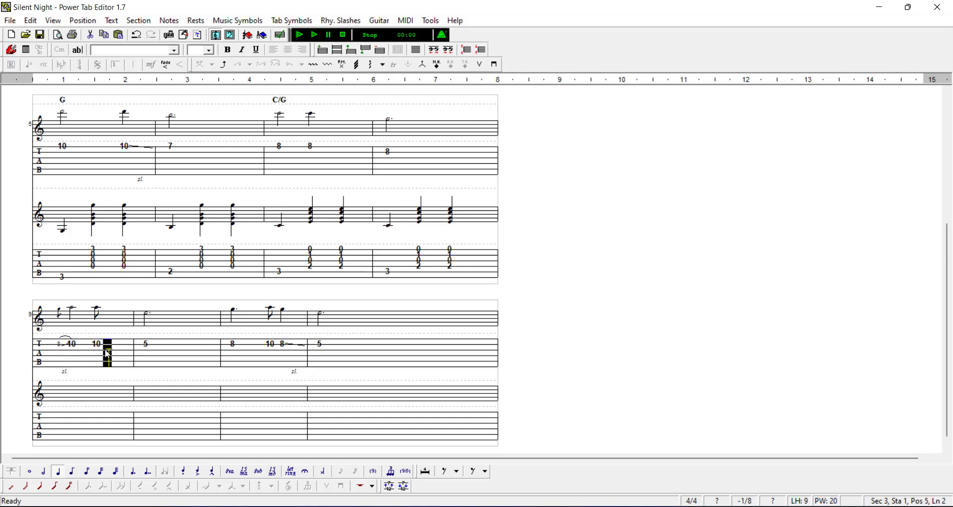
key(Delete)
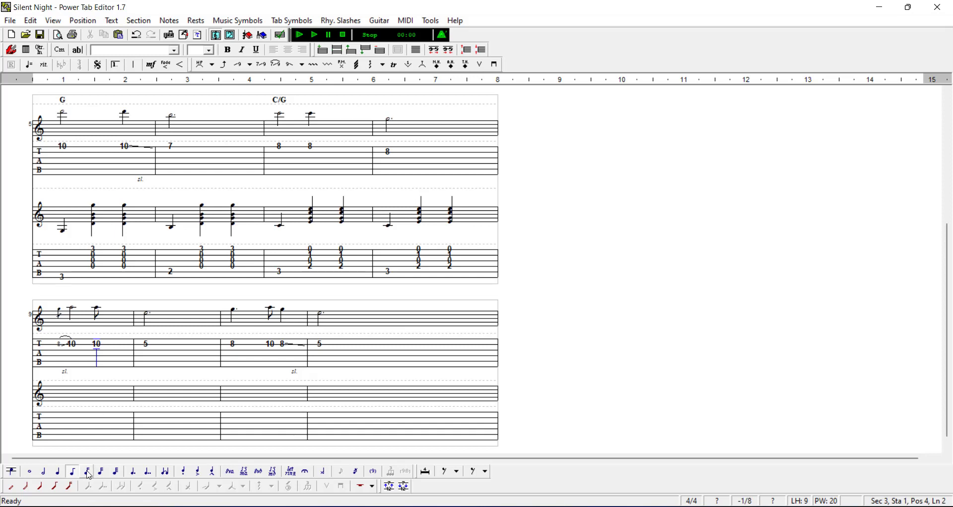
click(58, 473)
click(416, 50)
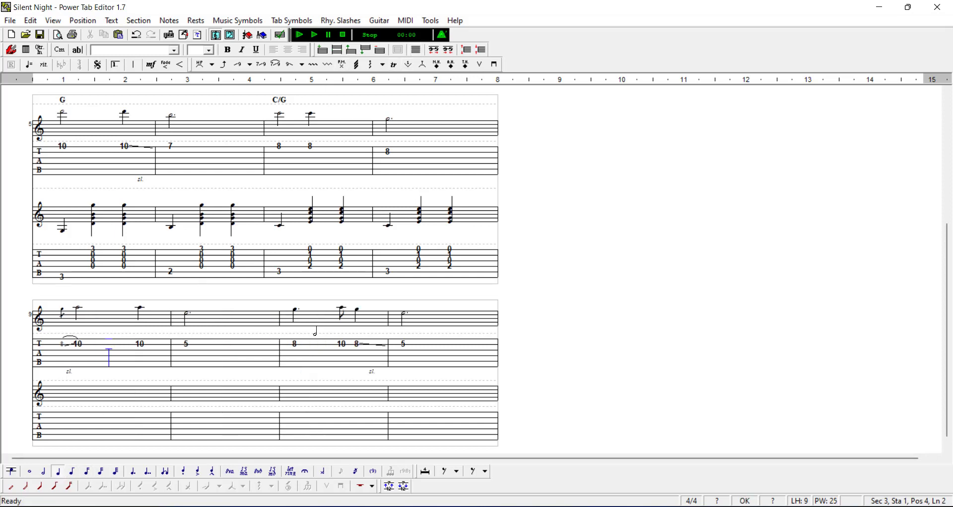
- Replace the third section's second-measure melody with frets 8 and 7 on the first string and fret 10 on the second string
click(188, 346)
key(8)
key(8)
key(Right)
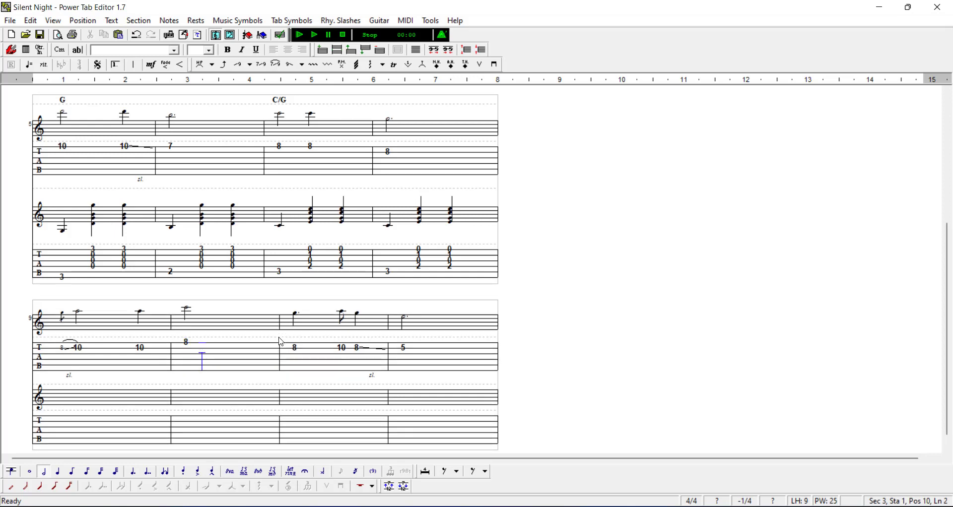
key(Right)
key(7)
key(Right)
key(Right)
key(Down)
key(1)
key(0)
- Set the second measure's fret-8 note to a dotted quarter, fret 7 to an eighth and fret 10 to a quarter
click(191, 348)
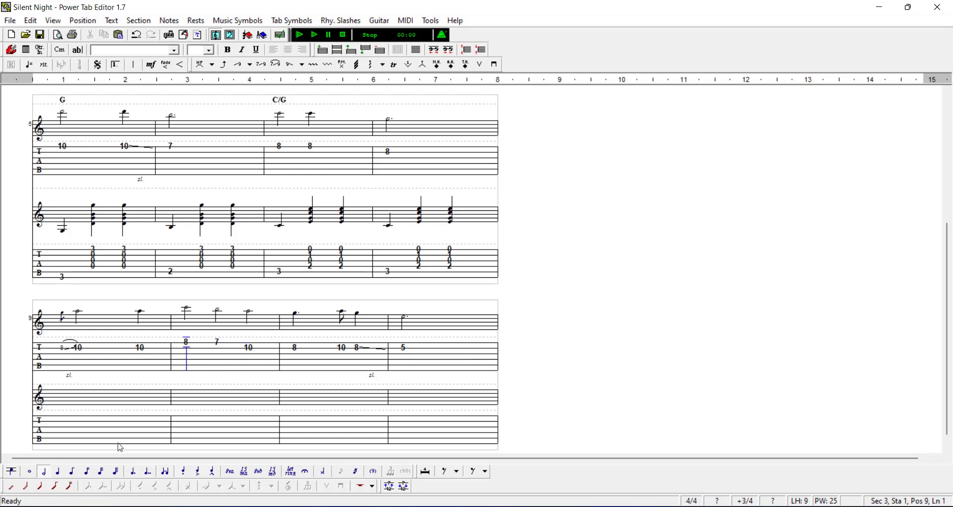
click(58, 472)
click(220, 346)
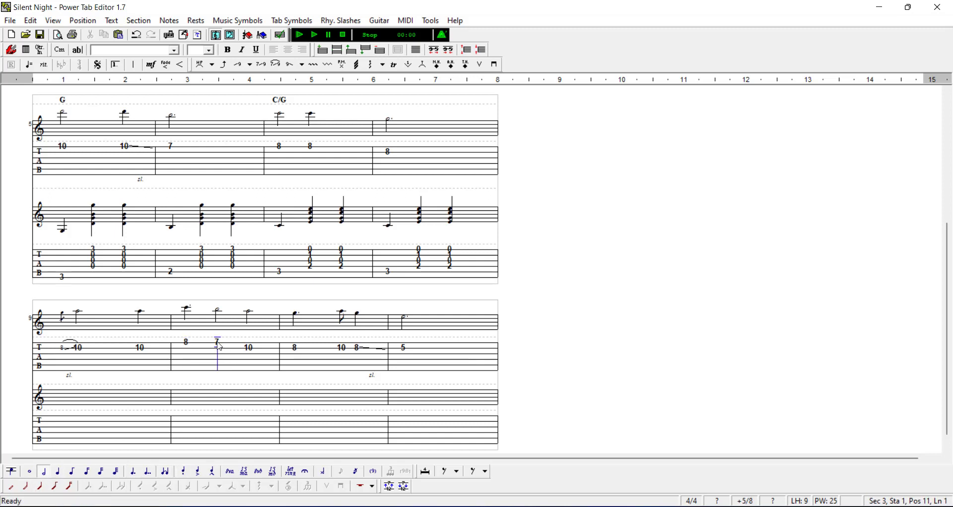
click(72, 471)
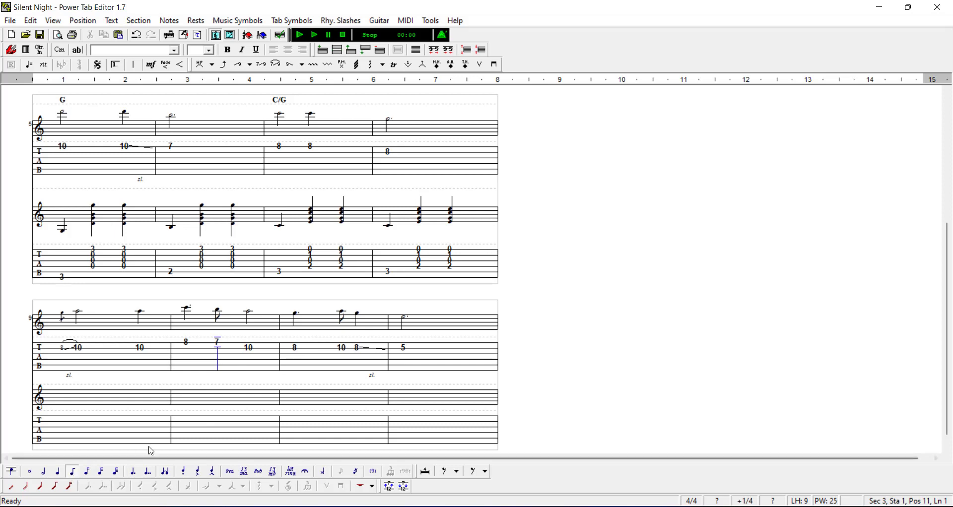
click(255, 353)
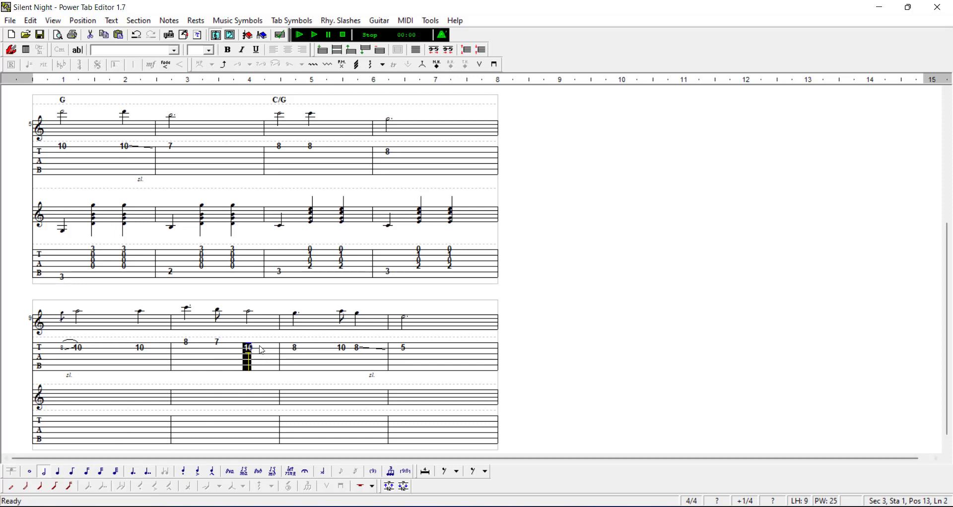
click(59, 472)
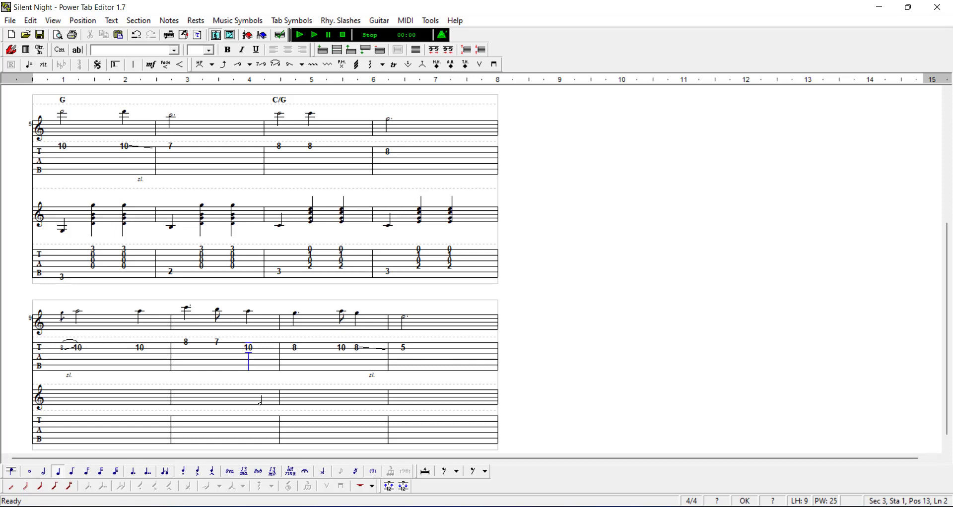
- Compare the first section's opening measure with the third section's melody, and shift the fret-7 note one position closer to the following fret-10 note
key(ctrl+Home)
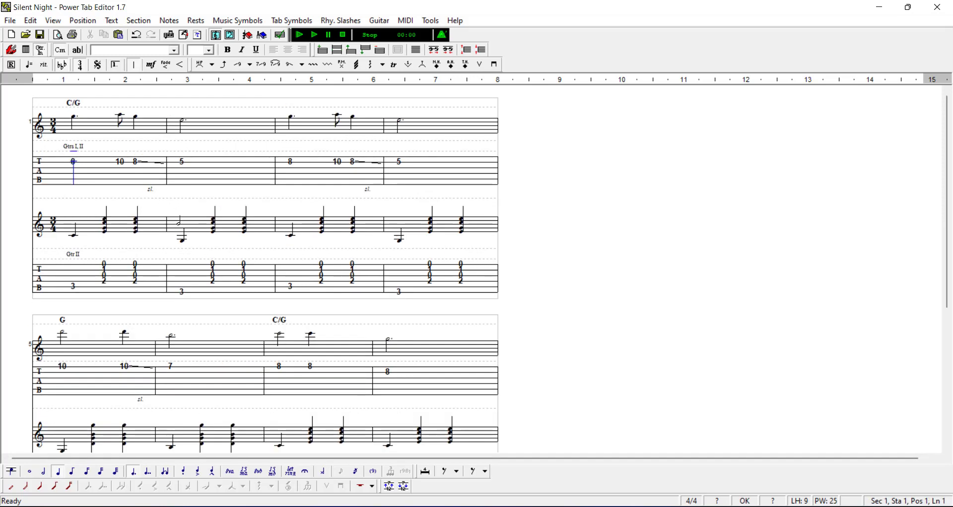
drag(73, 164, 167, 168)
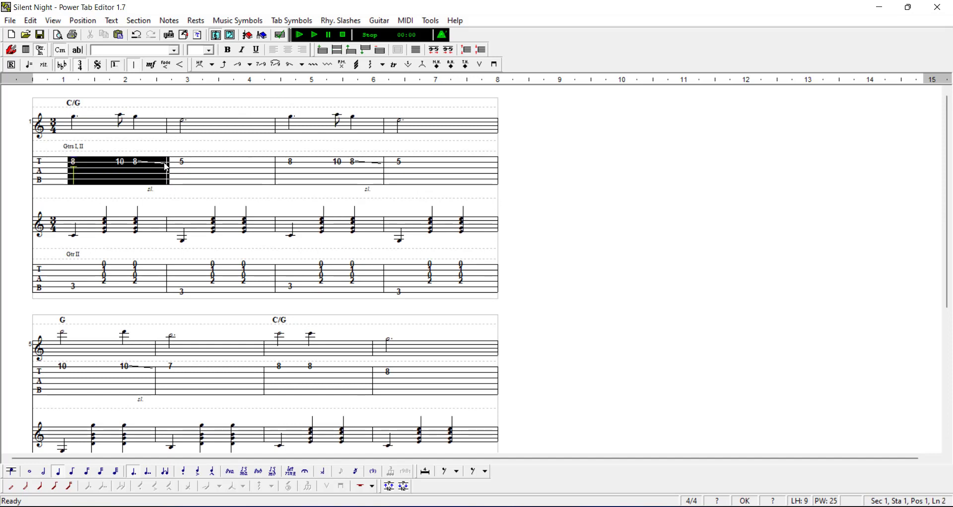
key(ctrl+End)
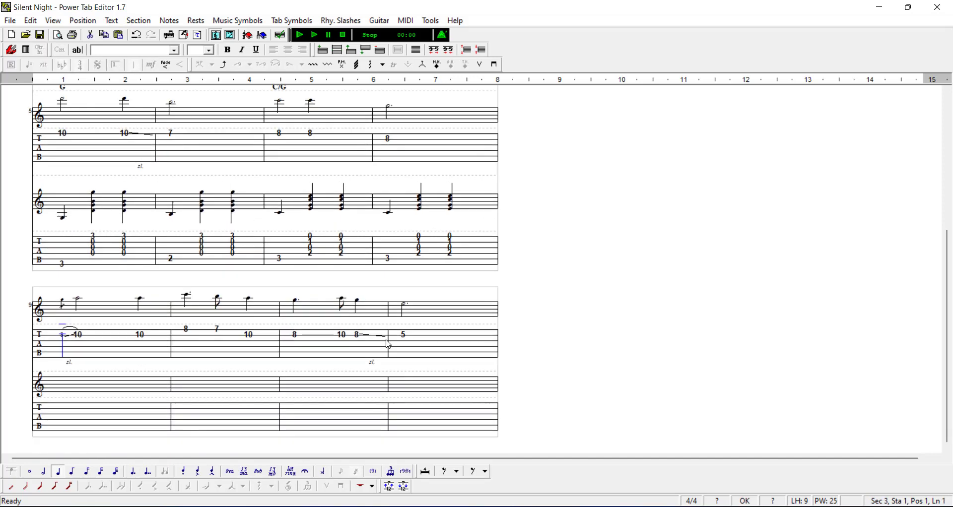
click(297, 342)
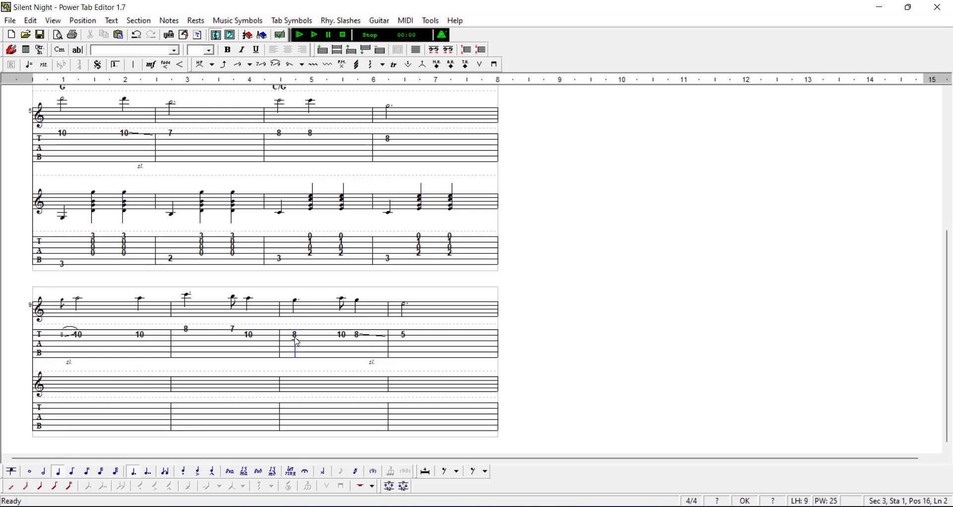
click(333, 353)
click(343, 351)
- Enclose the third section between a repeat-start bar and a repeat-end bar played 2 times, and even out its note spacing
click(54, 350)
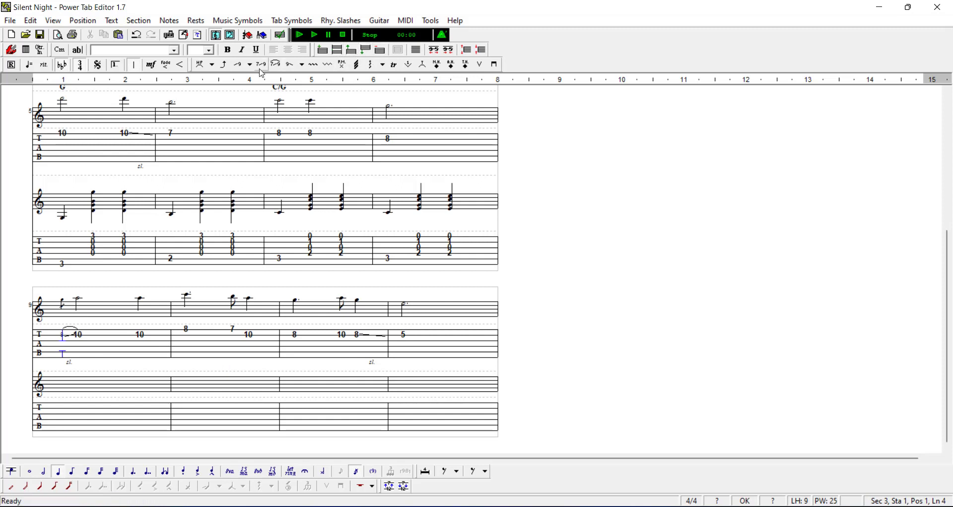
click(134, 65)
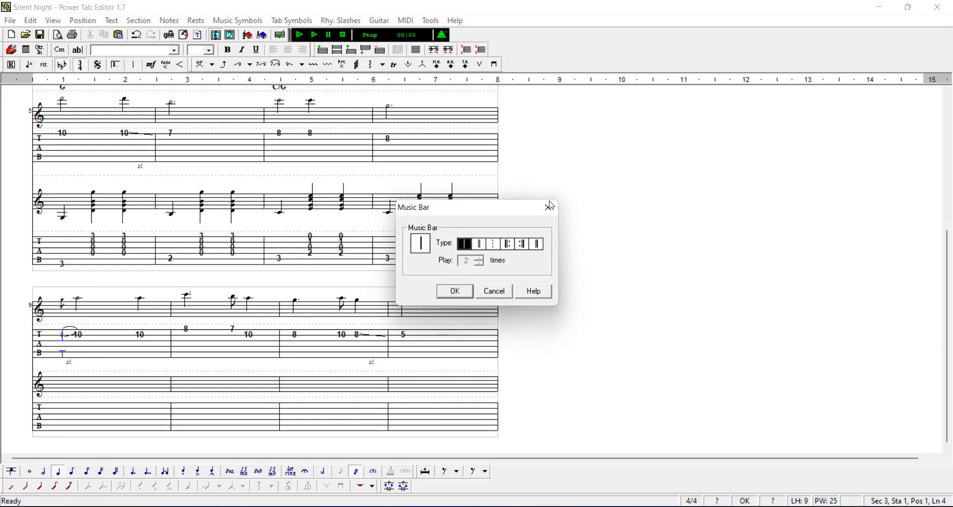
click(508, 245)
click(455, 292)
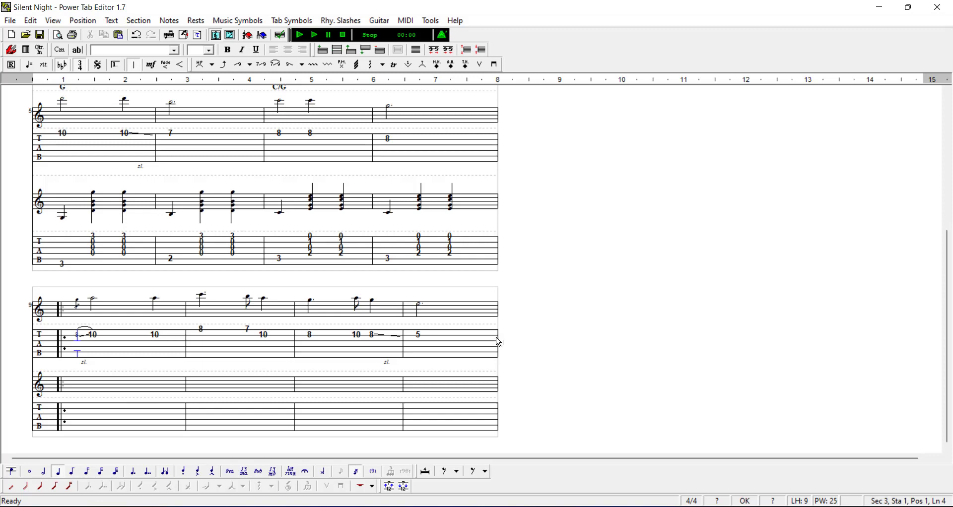
double_click(501, 341)
click(522, 243)
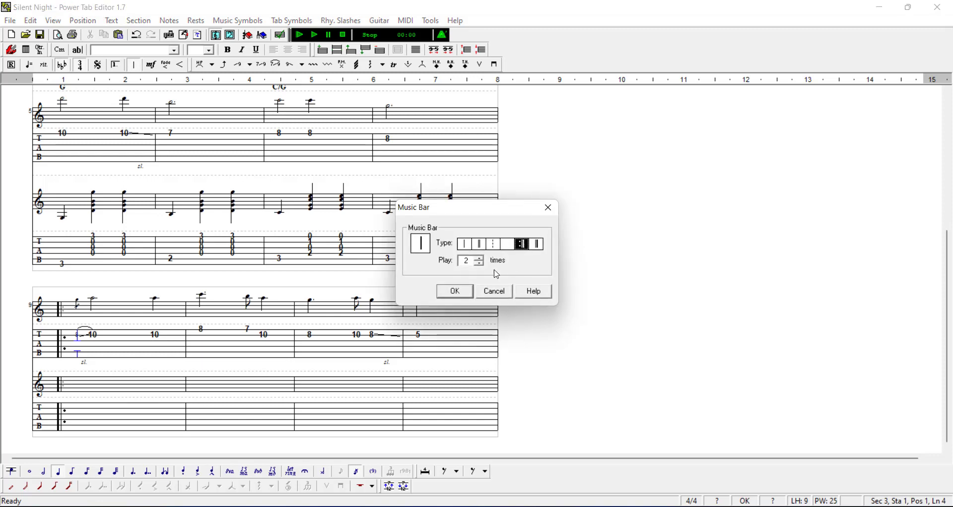
click(452, 288)
click(416, 50)
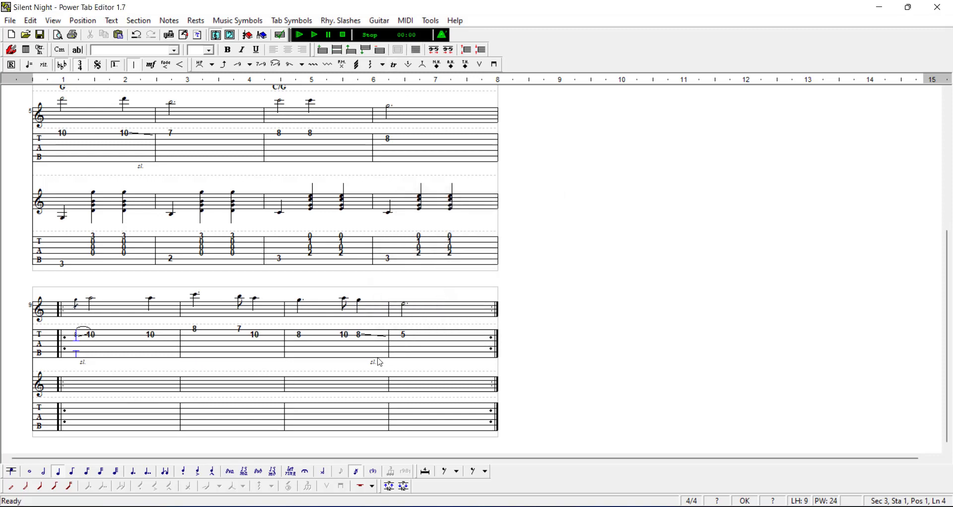
- Edit the Fmaj7 chord diagram into a full F barre chord with frets 1-3-3-2-1-1 and rename it F
click(77, 428)
click(26, 49)
double_click(435, 221)
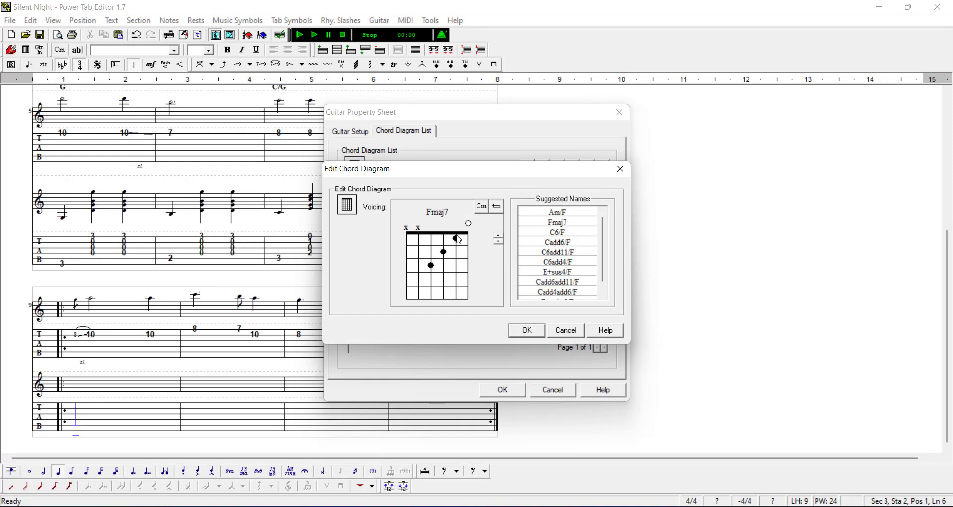
click(407, 238)
click(420, 266)
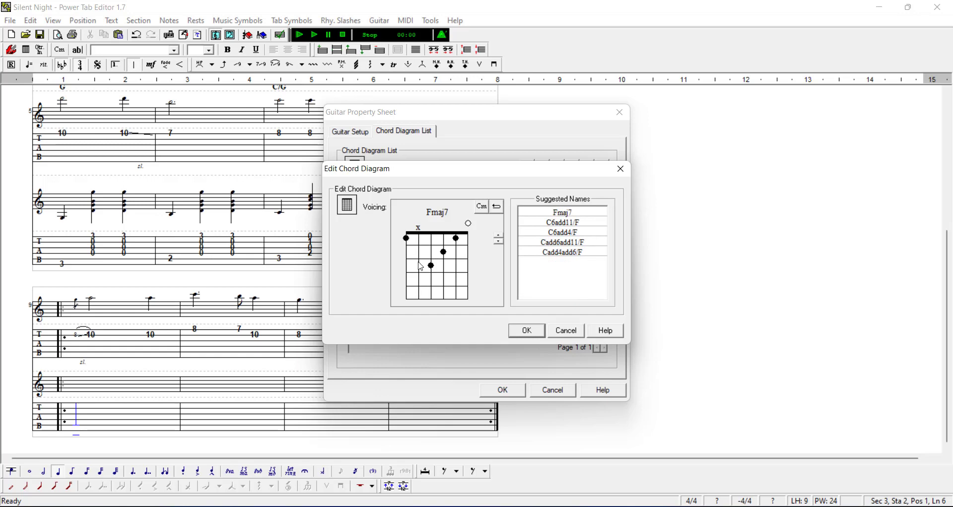
click(468, 239)
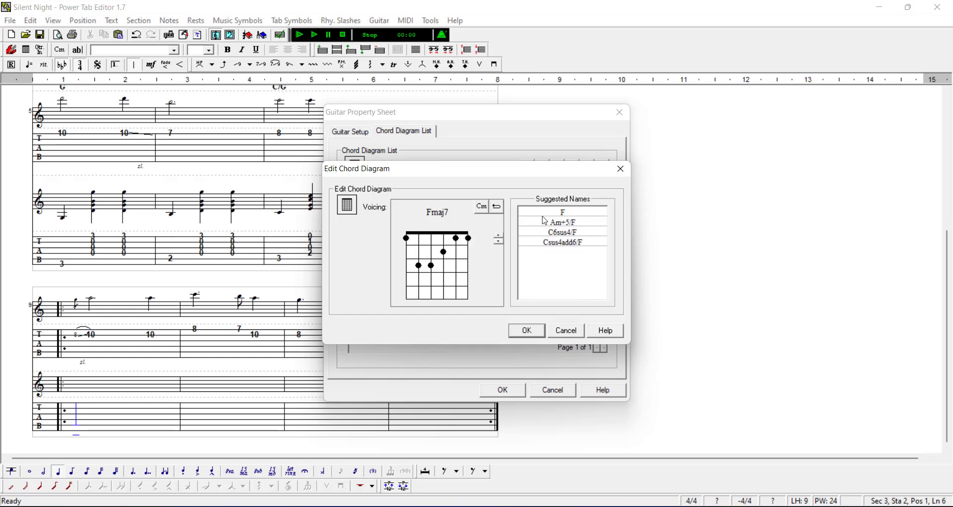
click(526, 331)
click(503, 391)
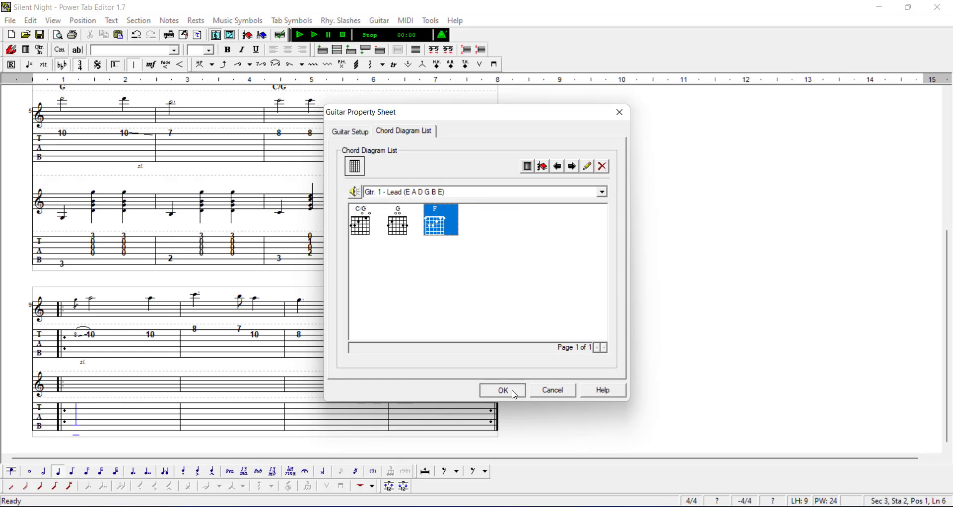
- Add the chord name F at the third section's start and C/G above its third measure's first note
click(59, 50)
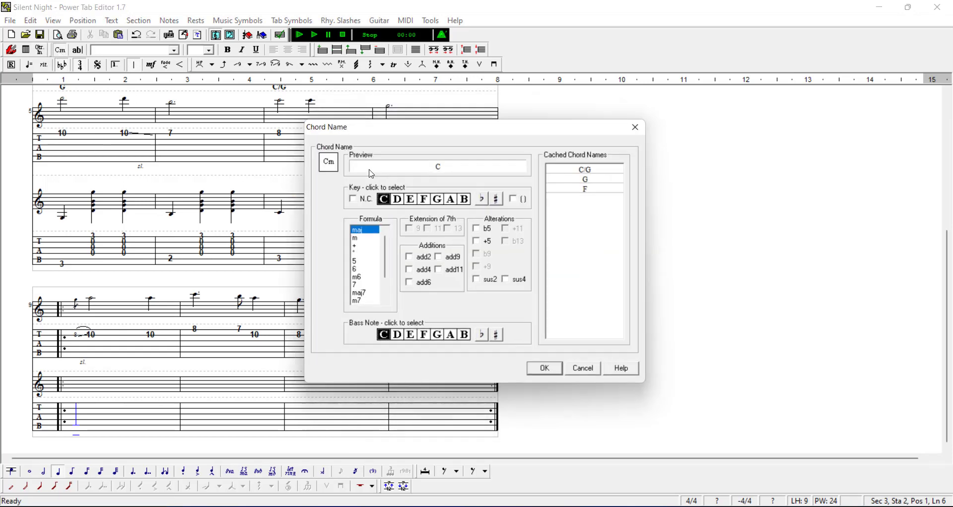
double_click(554, 192)
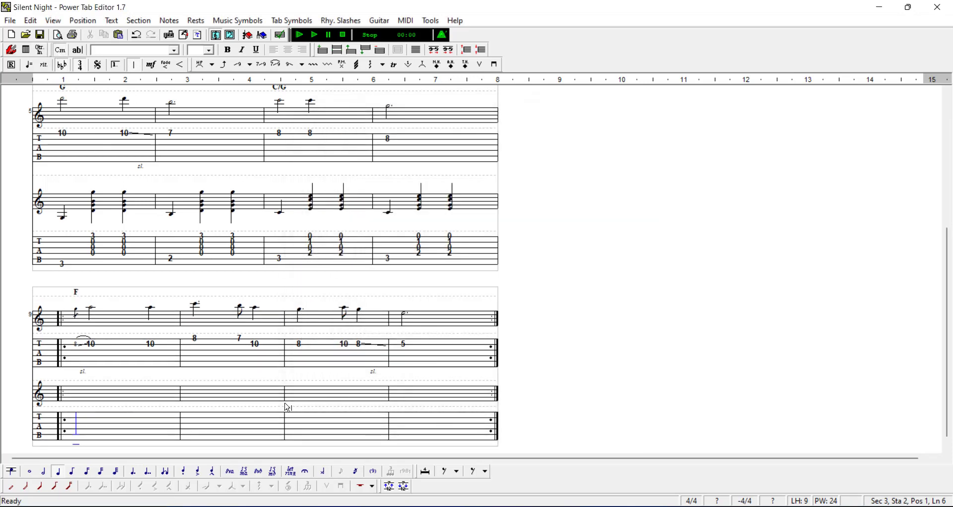
click(300, 349)
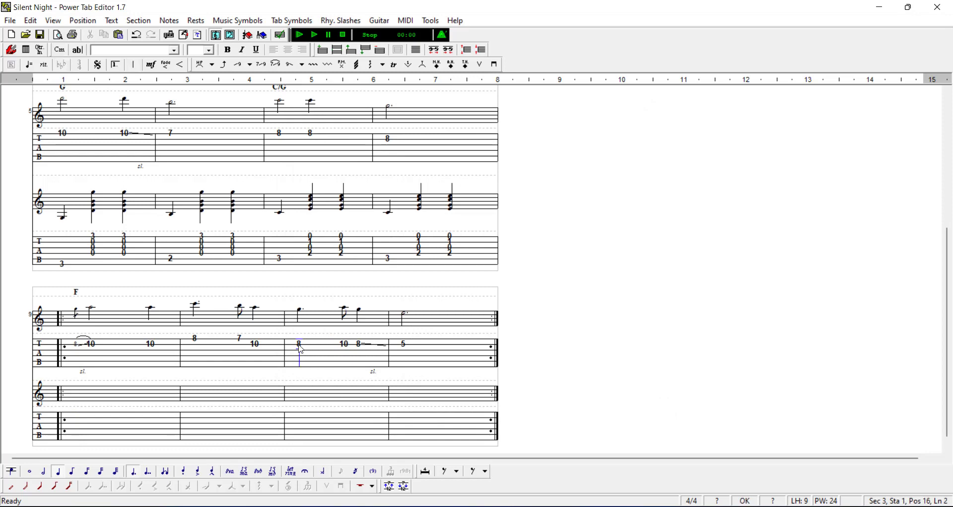
click(59, 50)
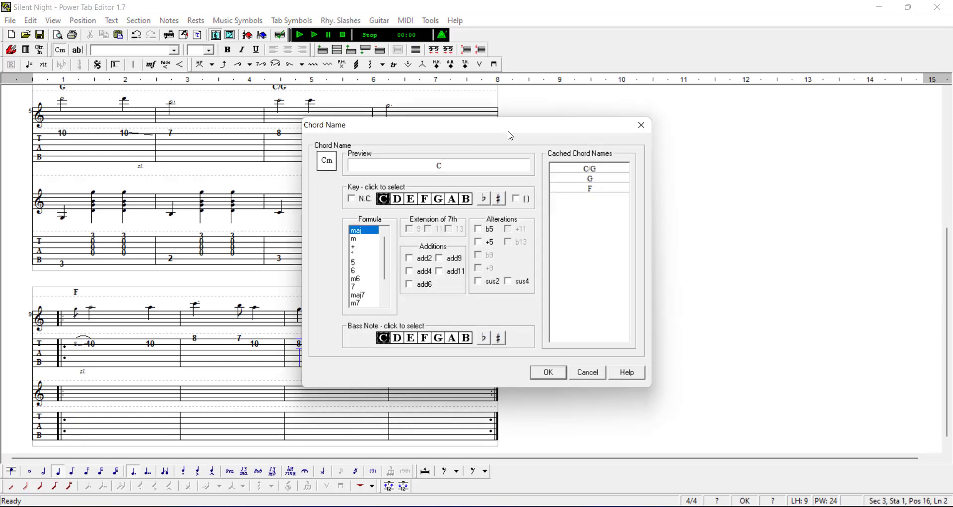
double_click(579, 172)
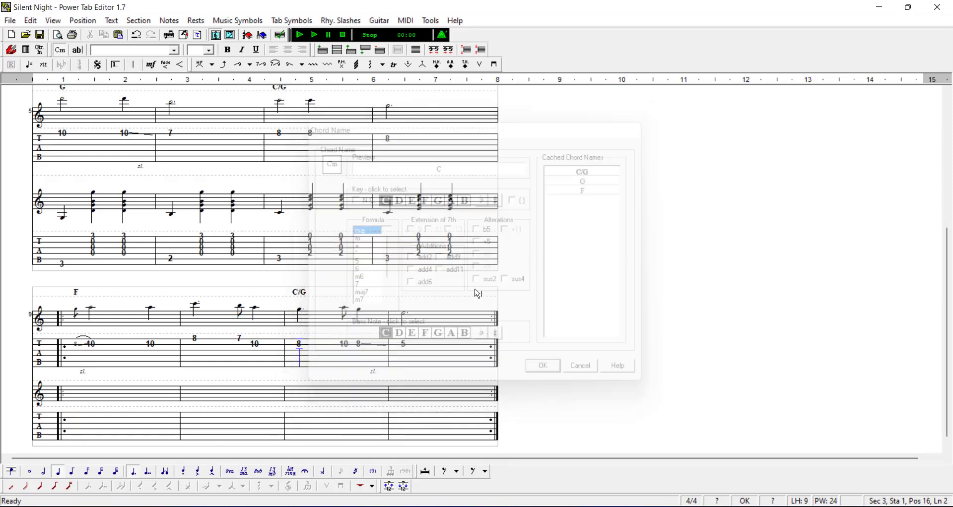
- Copy the second section's chord accompaniment into the third section's lower staff
click(76, 440)
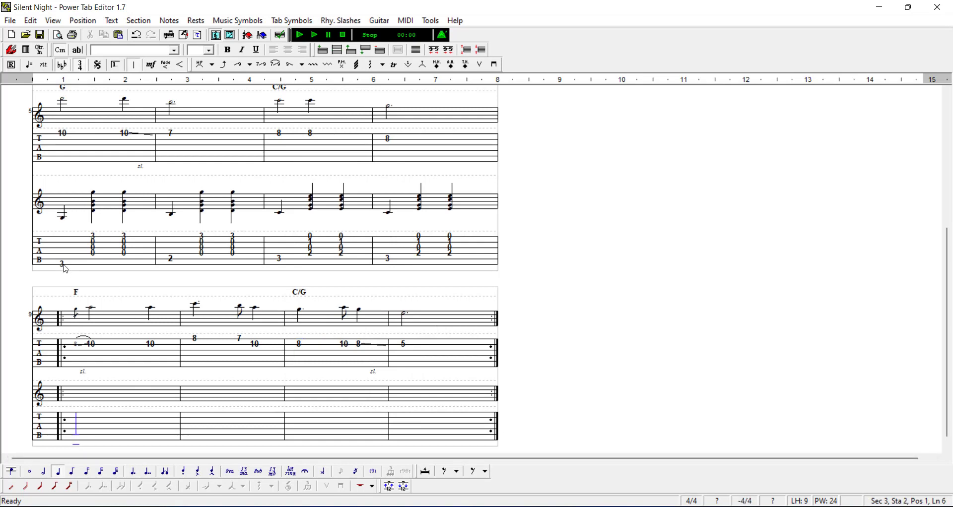
drag(65, 269, 454, 259)
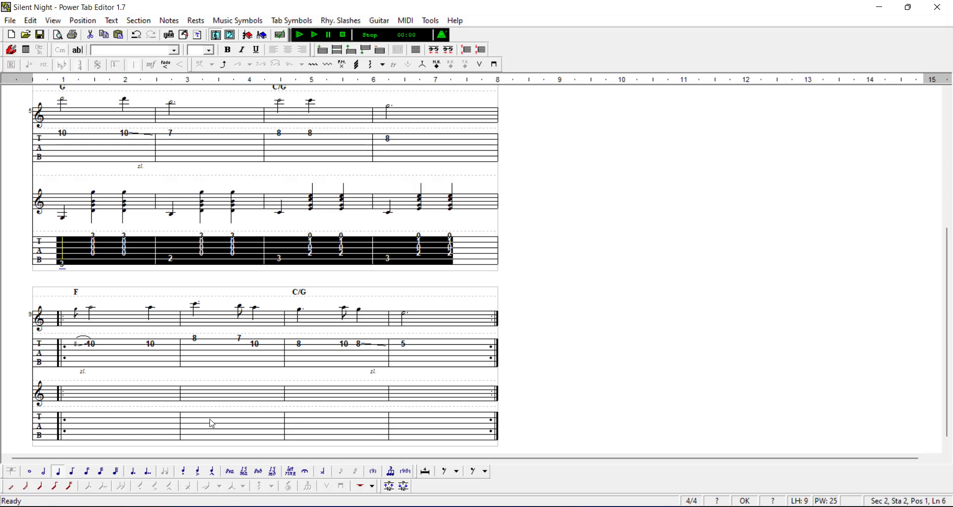
click(78, 445)
key(ctrl+v)
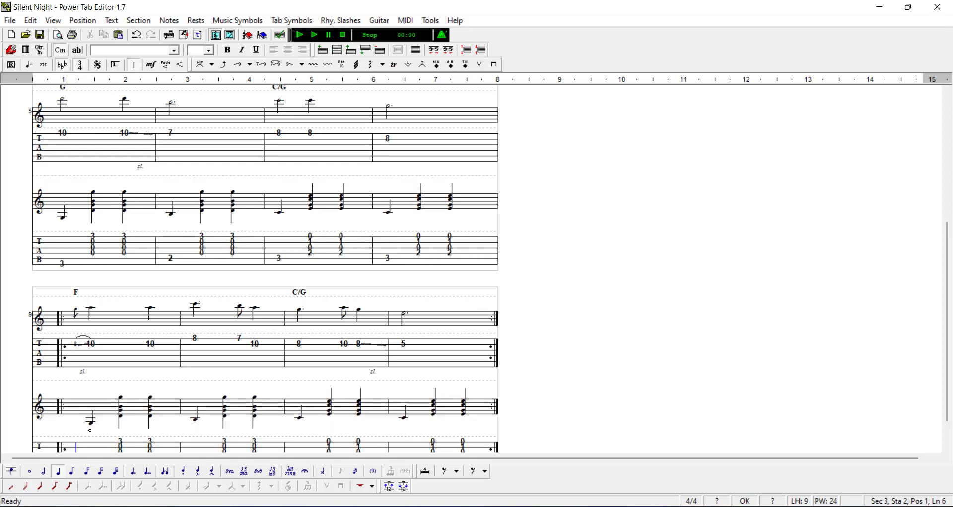
scroll(948, 310, down, 1)
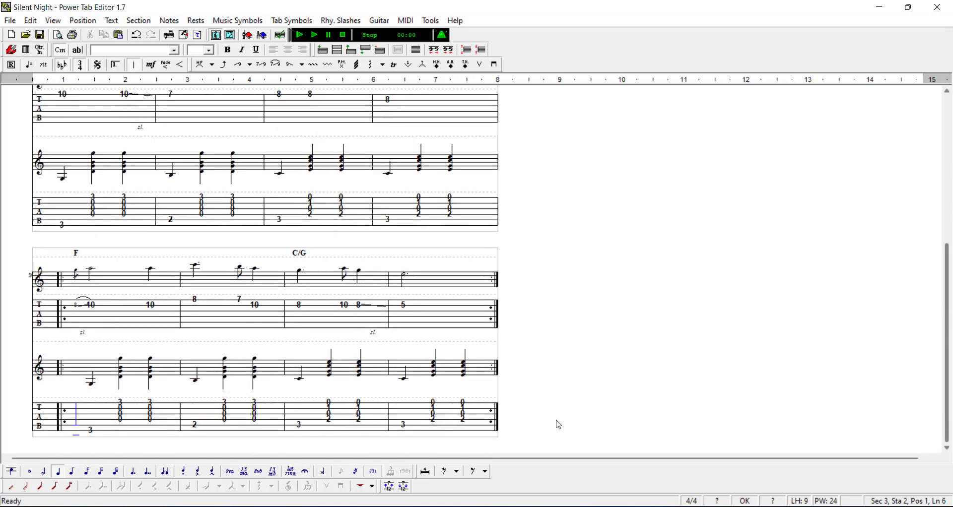
- Change the third section's first-measure accompaniment to F, with bass fret 1 on the sixth string and chords on frets 3-2-1-1
click(92, 430)
text(1)
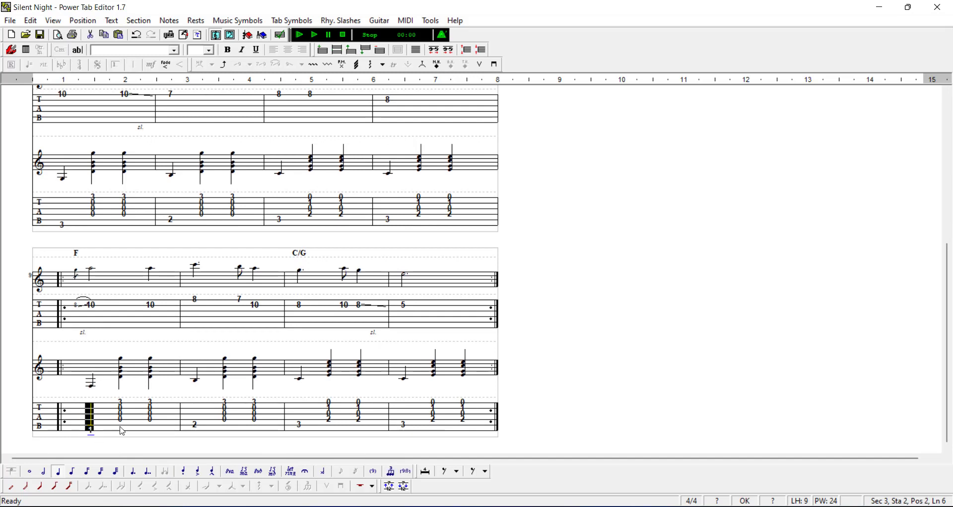
click(123, 426)
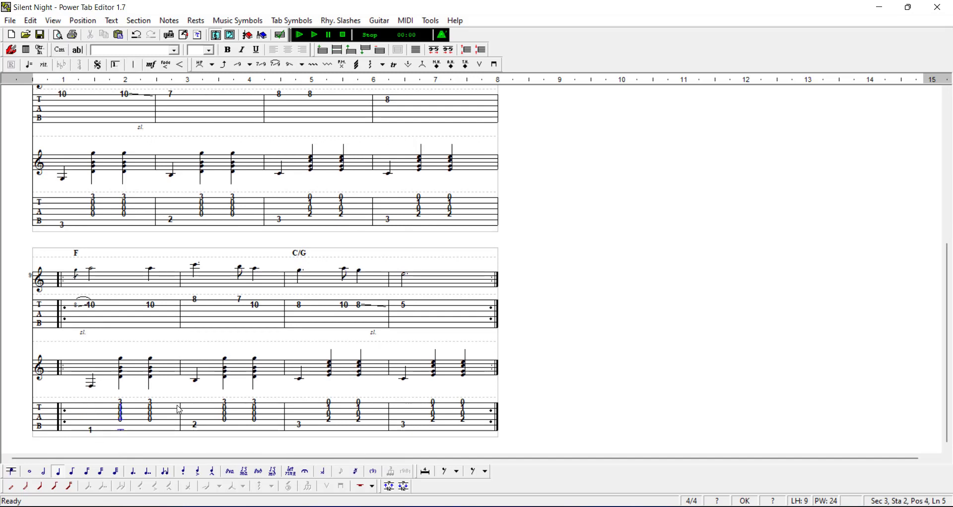
key(Up)
key(Up)
key(Up)
text(3)
key(Right)
key(Right)
text(1)
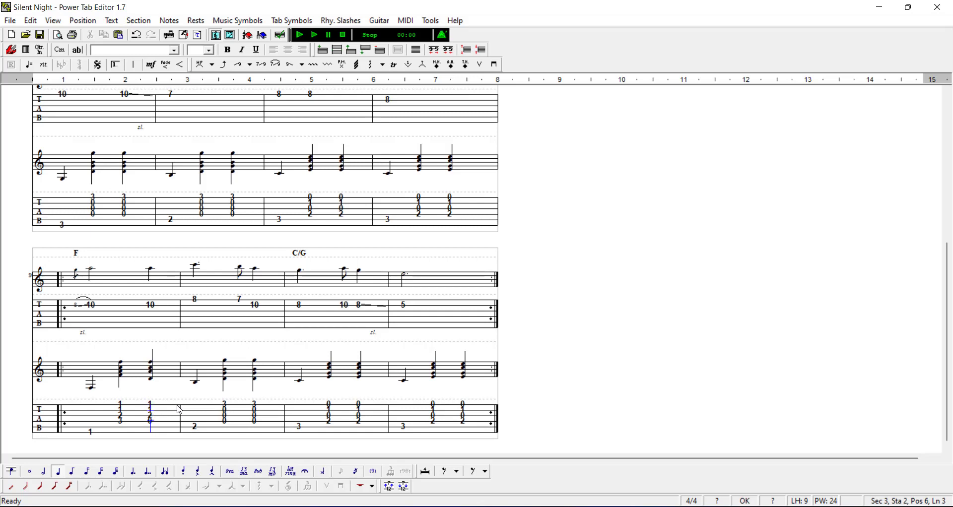
text(3)
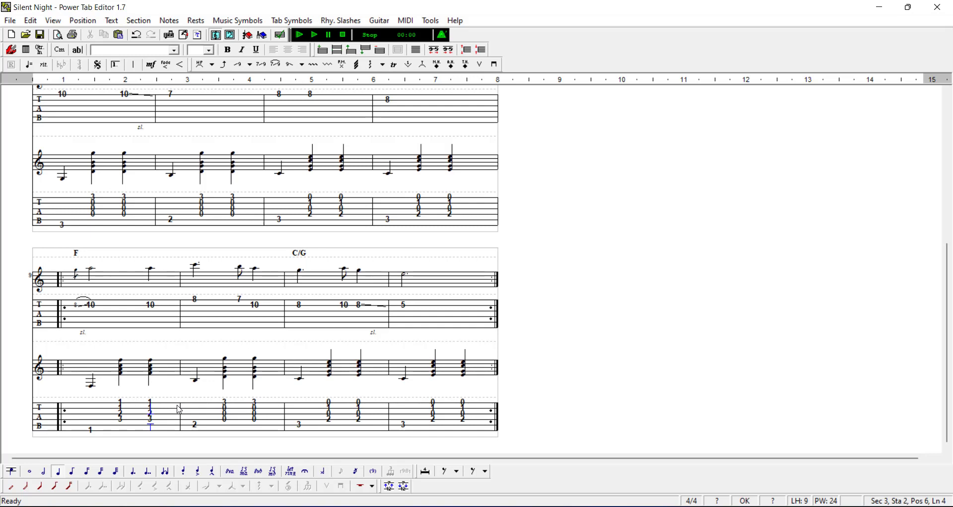
- Set the bass note of the third section's second measure to fret 3 on the fifth string
key(Right)
key(Right)
key(Right)
text(3)
key(Right)
key(Left)
key(Left)
key(Right)
text(3)
key(Right)
key(Right)
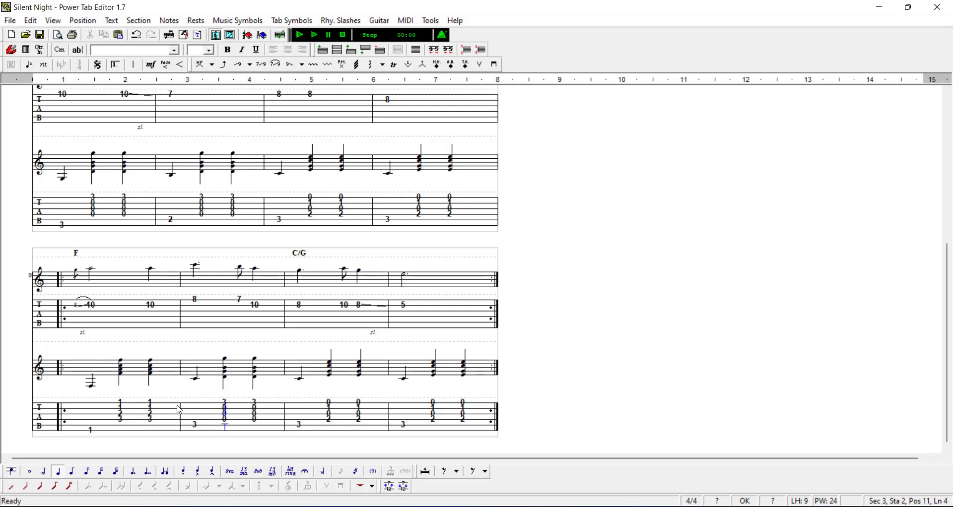
- Change both chords in the third section's second measure to F with frets 3-2-1-1 on the upper four strings
key(Up)
text(1)
key(Up)
text(1)
key(Right)
key(Right)
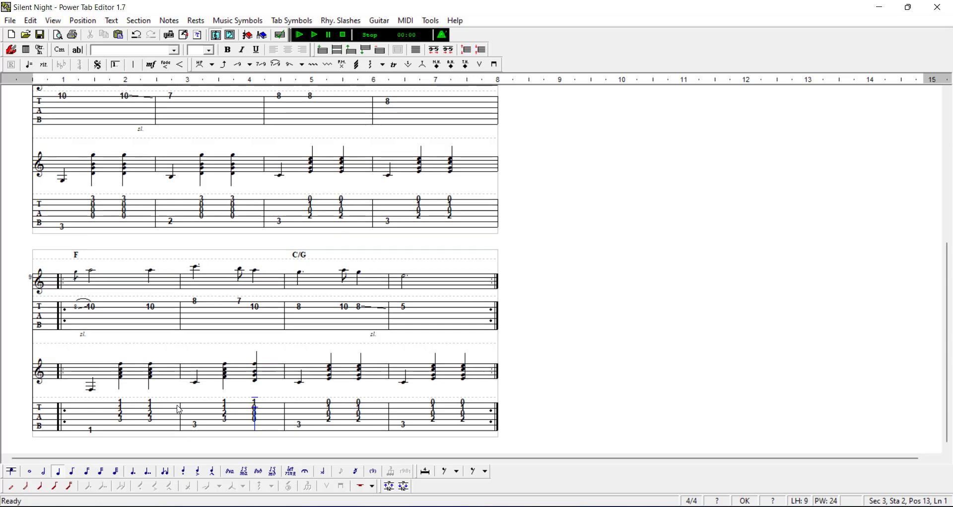
key(Down)
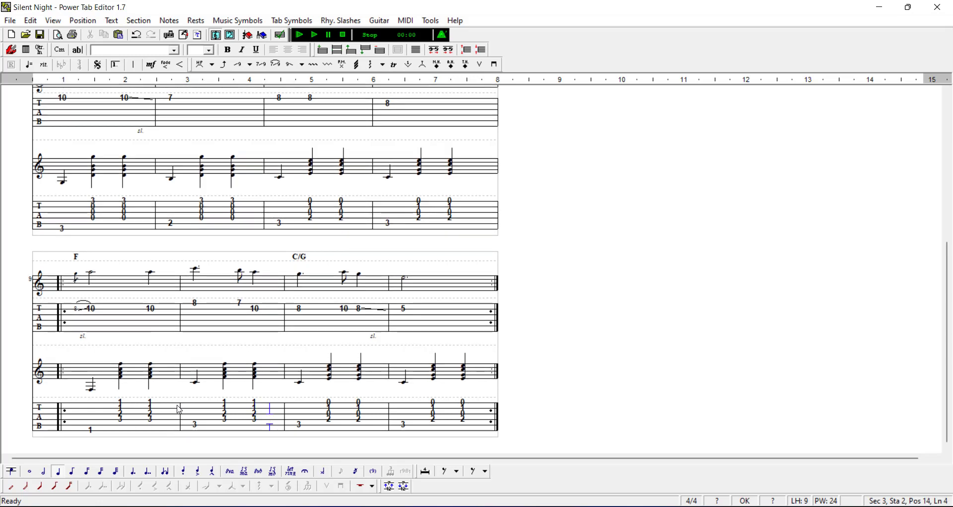
key(Right)
key(Right)
key(Right)
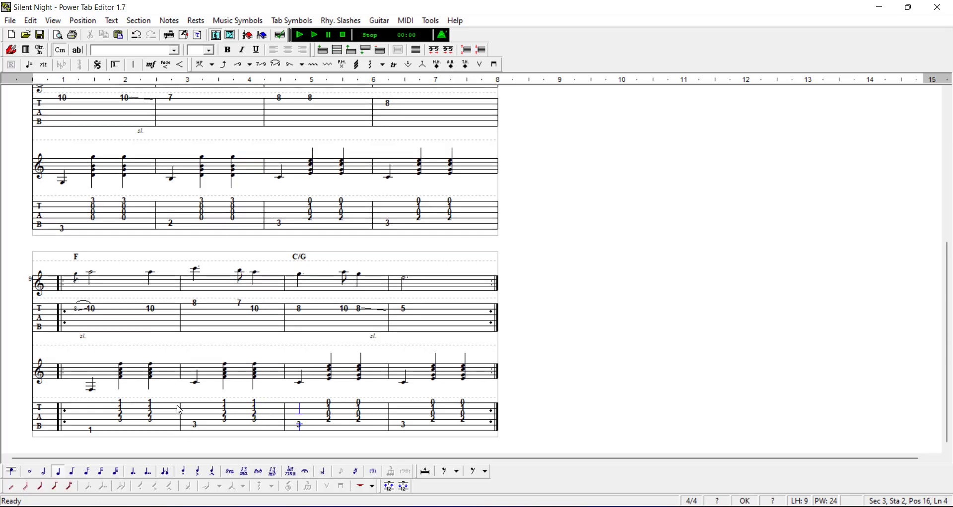
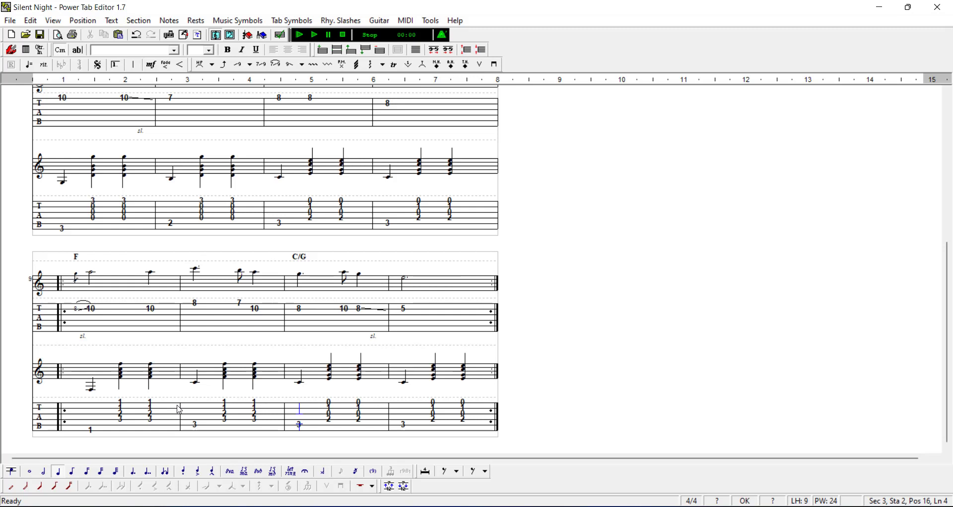
- Copy the second section's accompaniment and append a fourth section with a second staff at the end of the score
drag(63, 229, 473, 222)
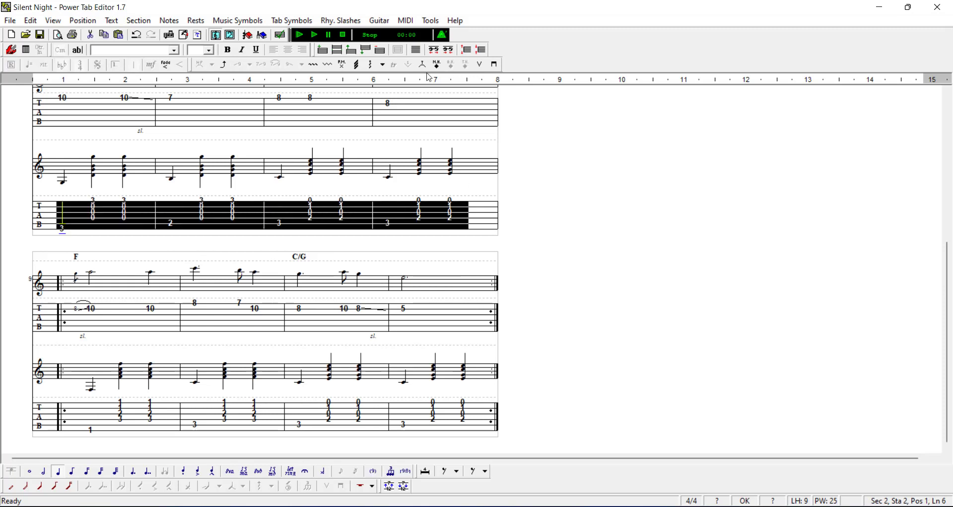
click(370, 52)
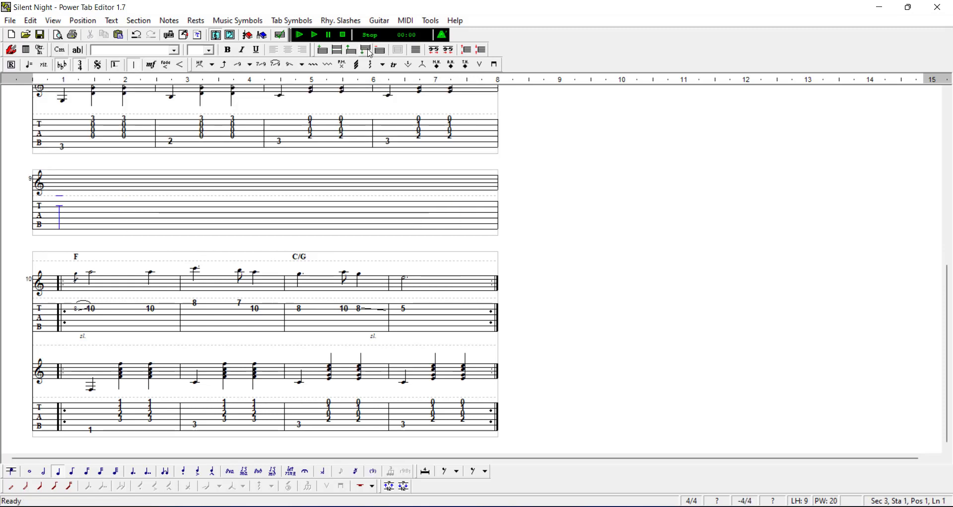
key(ctrl+z)
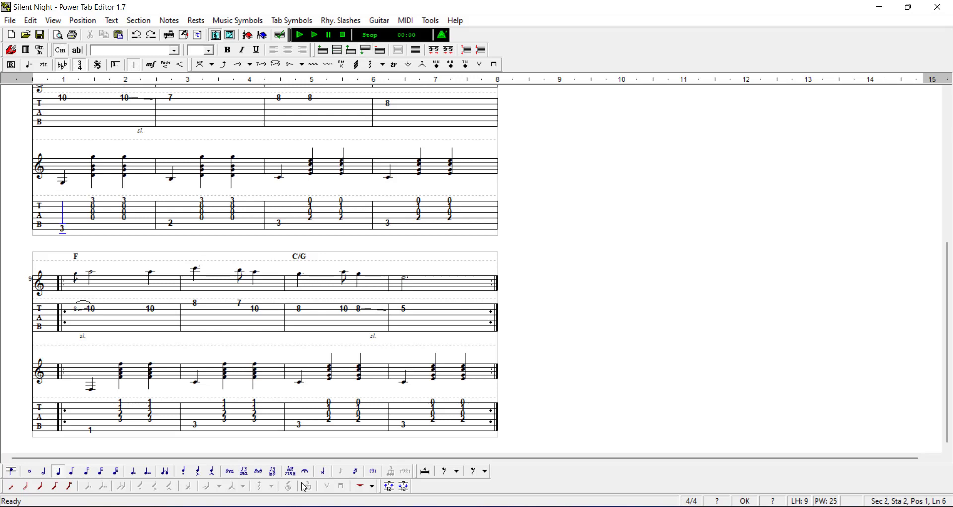
click(366, 55)
click(336, 53)
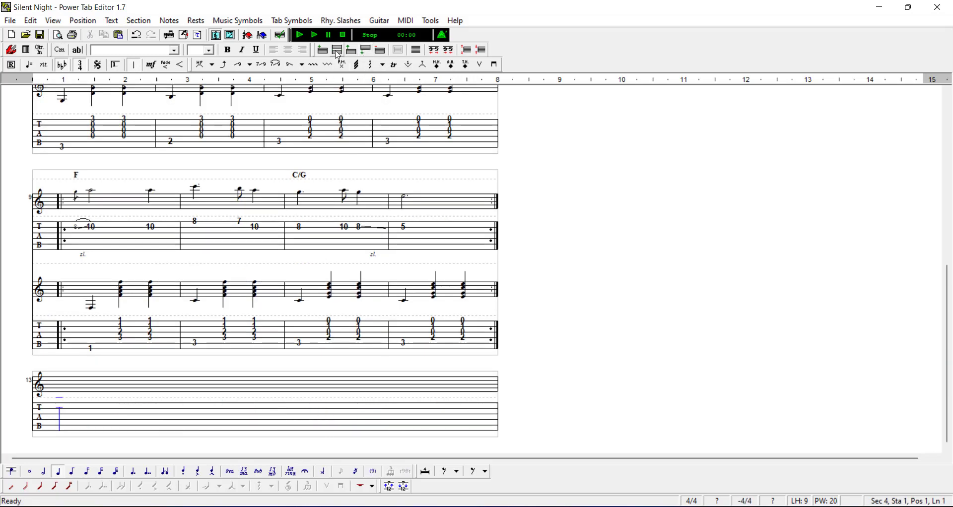
click(452, 312)
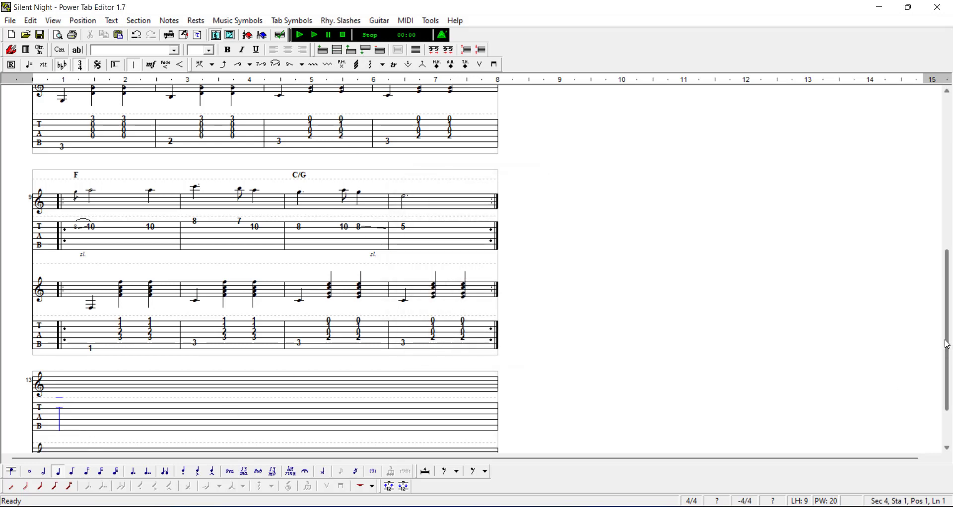
- Paste the copied accompaniment into the fourth section's lower staff and even out the section's note spacing
scroll(949, 362, down, 1)
drag(949, 362, 948, 390)
click(99, 427)
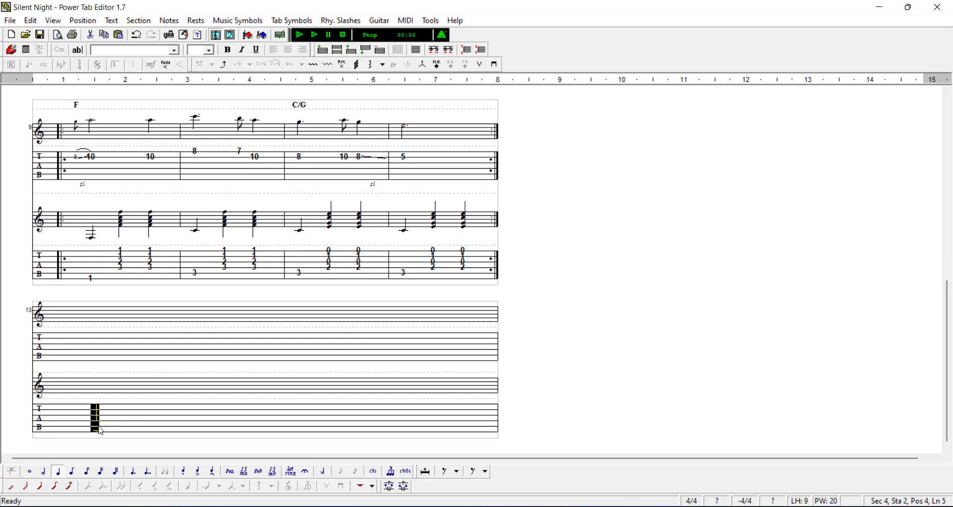
key(ctrl+v)
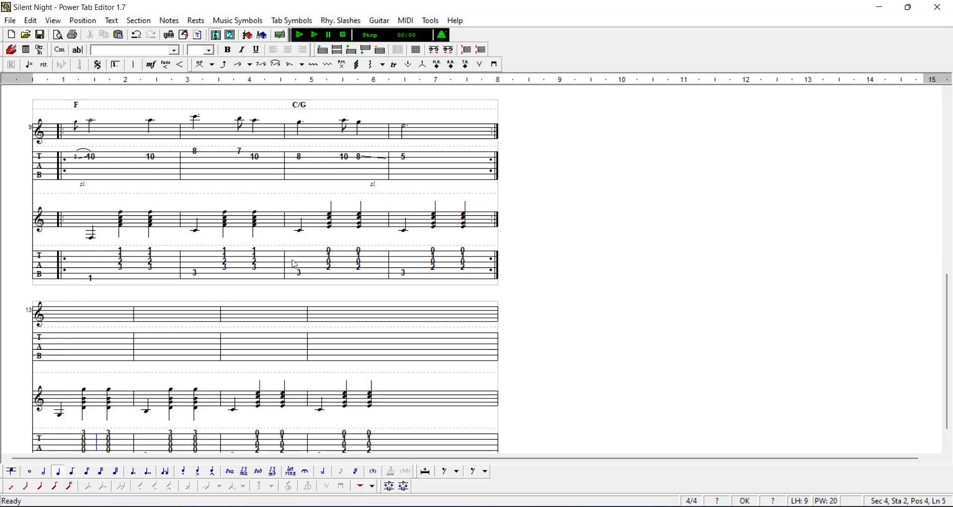
click(416, 51)
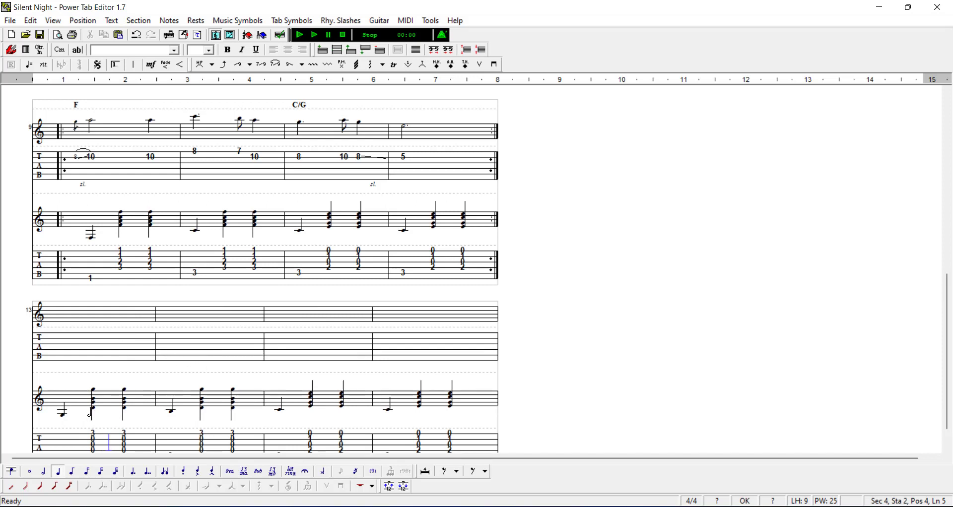
- Copy the two fret-8 melody notes from the second section's third measure into the fourth section's first measure
click(68, 330)
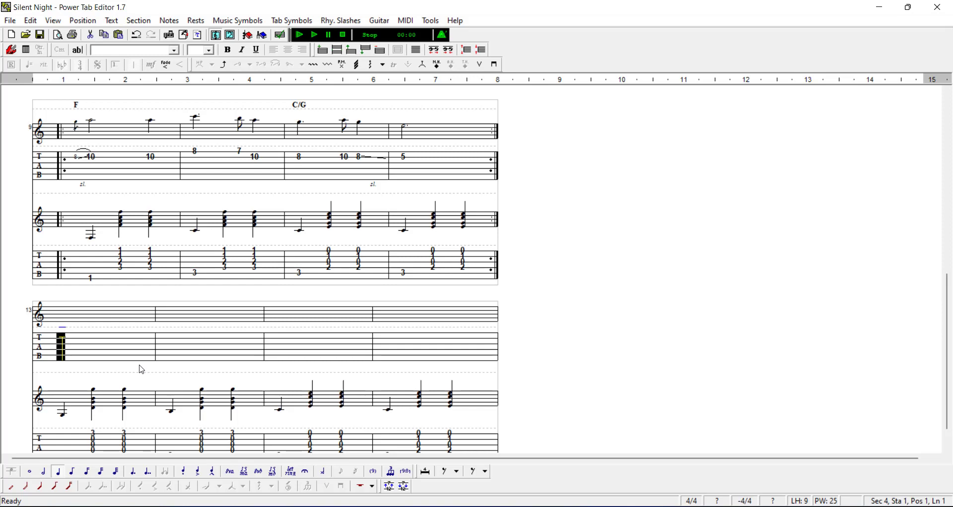
key(ctrl+Up)
key(ctrl+Home)
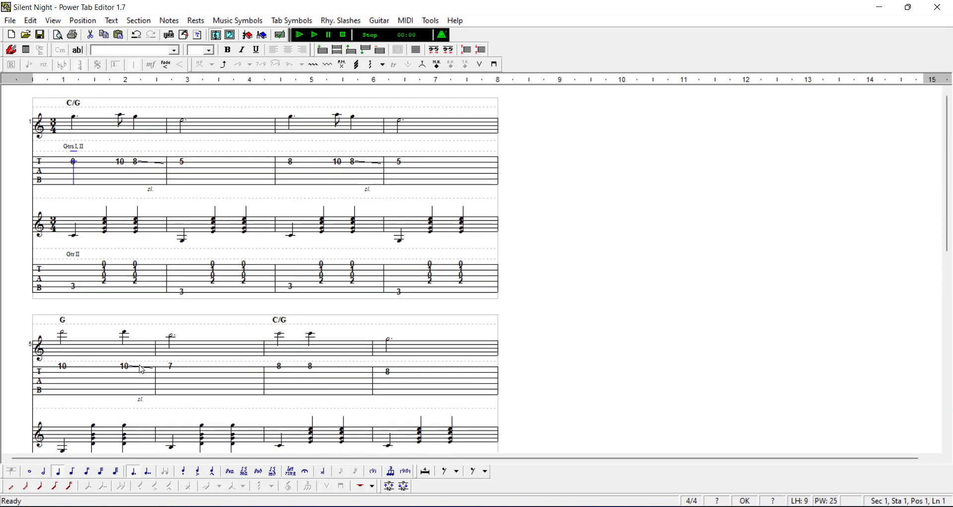
click(280, 367)
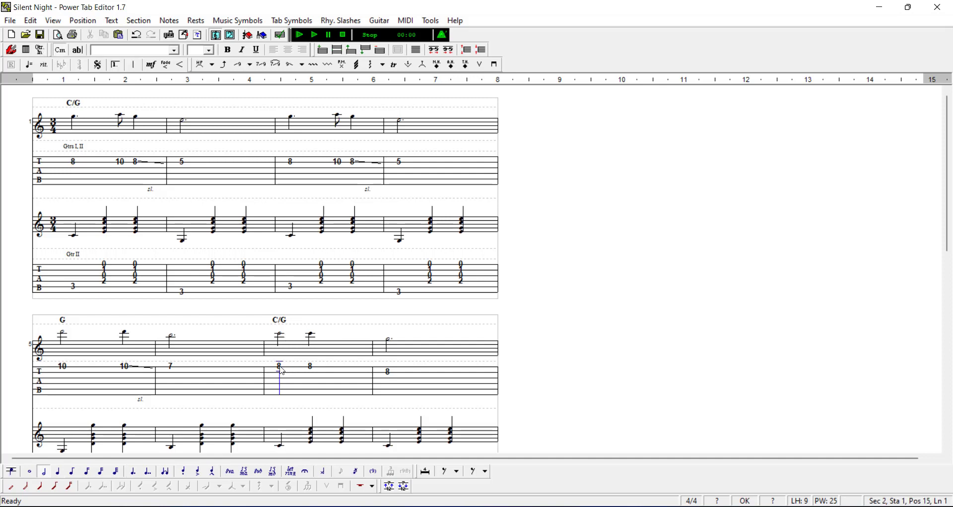
drag(282, 370, 338, 374)
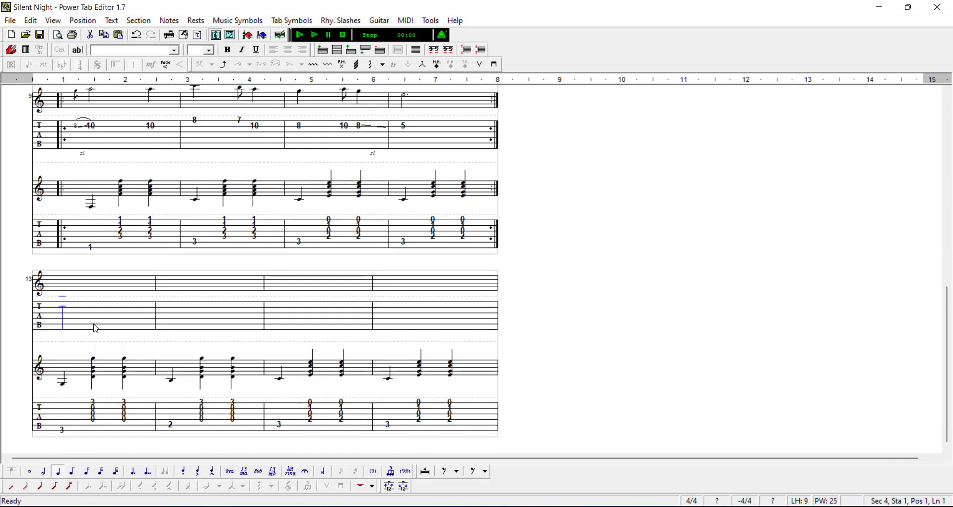
key(ctrl+v)
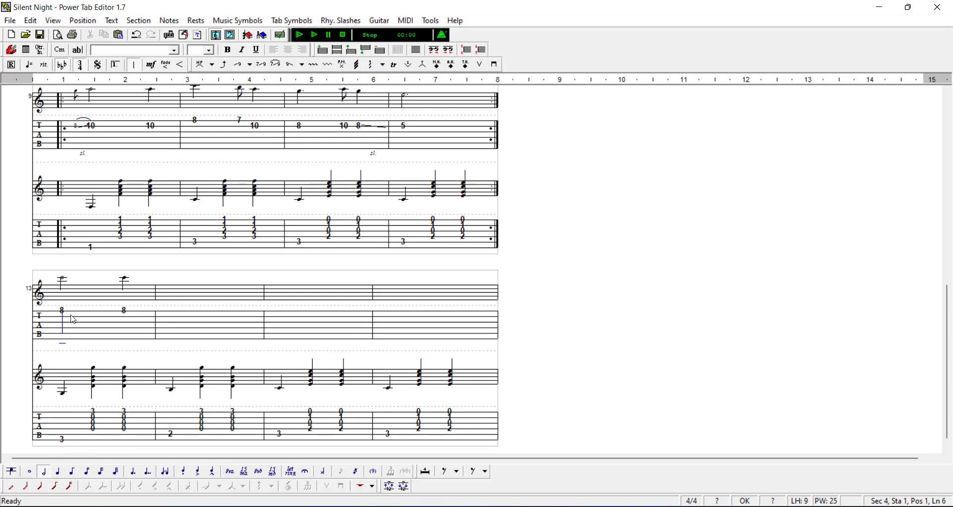
- Change both melody notes in the fourth section's first measure to fret 10 on the top string
text(10)
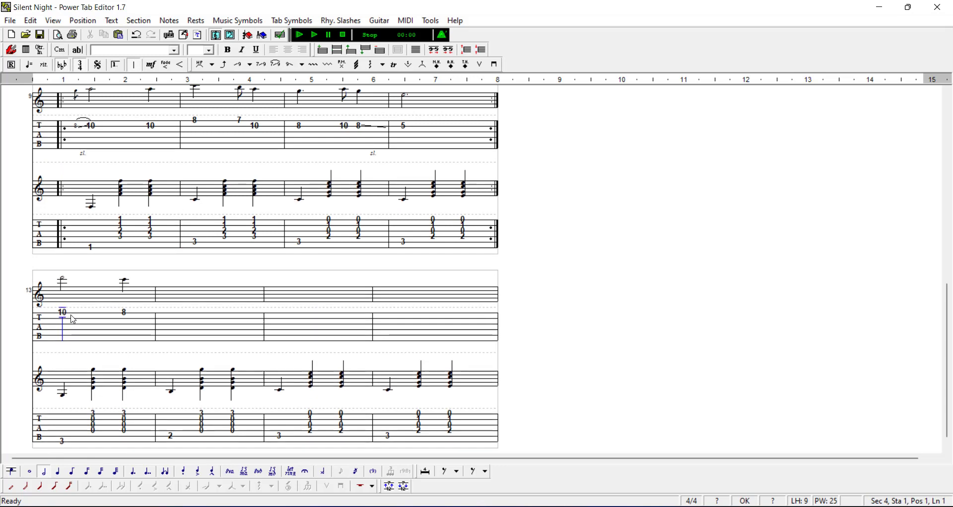
key(Right)
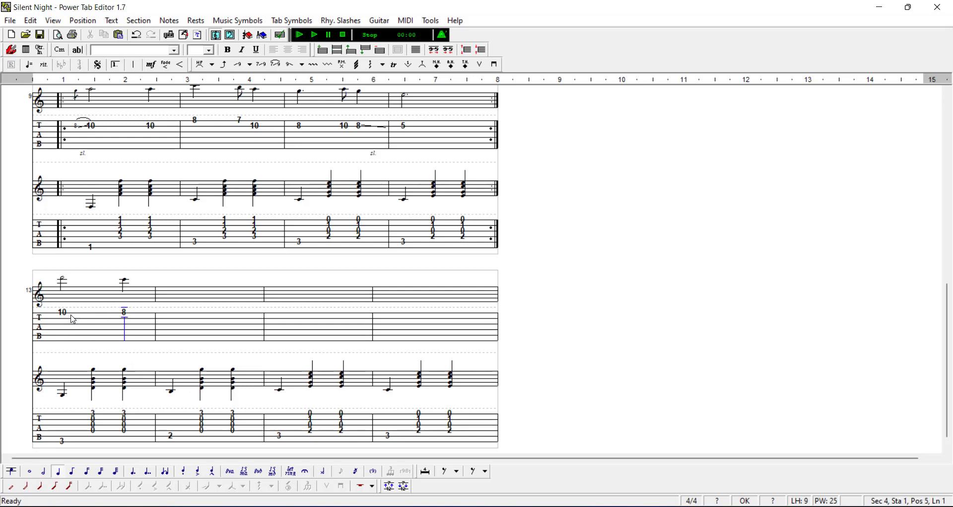
text(10)
key(Right)
- Copy the melody of the third section's last two measures into the fourth section's second and third measures
key(ctrl+Up)
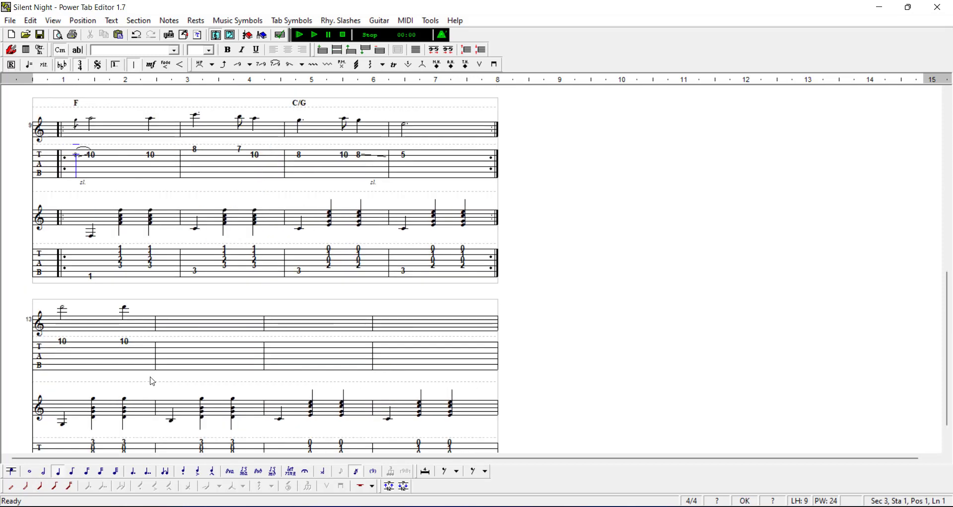
key(ctrl+Up)
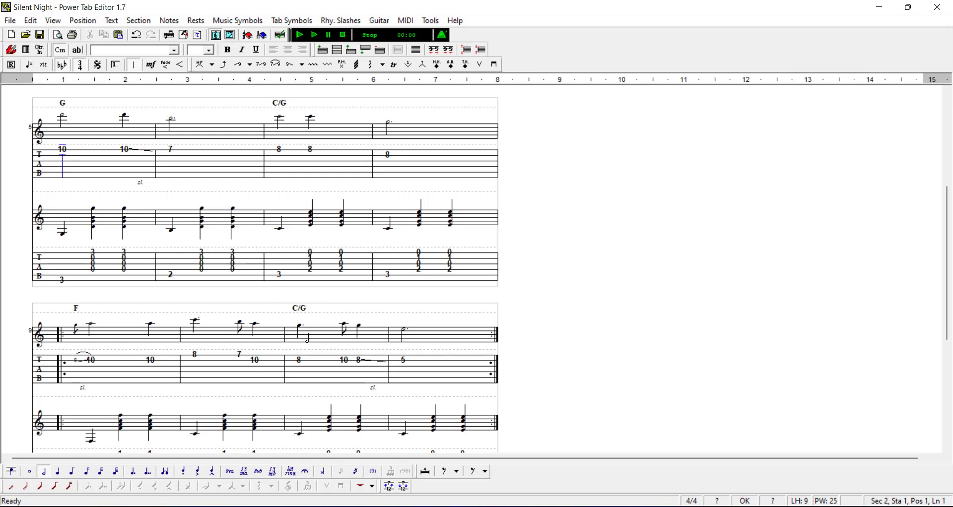
drag(303, 363, 427, 362)
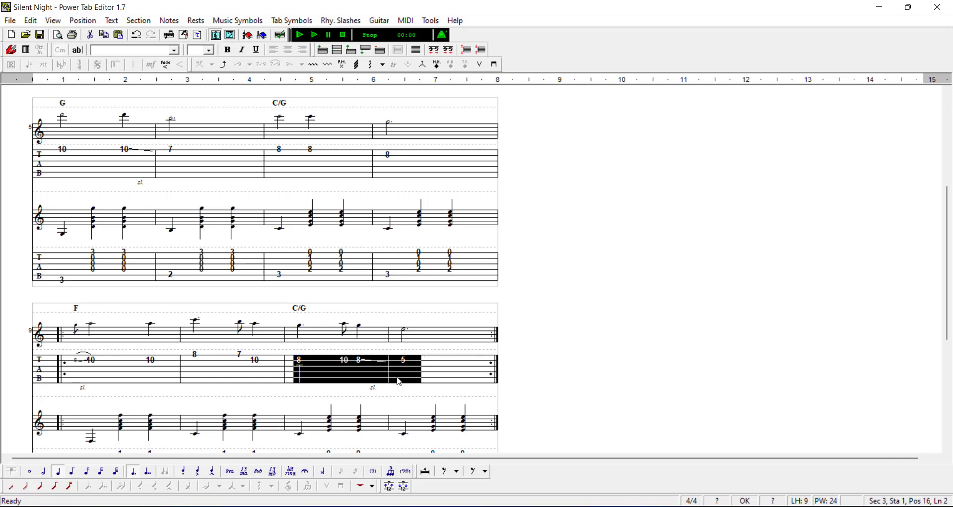
scroll(373, 375, down, 1)
scroll(251, 363, up, 1)
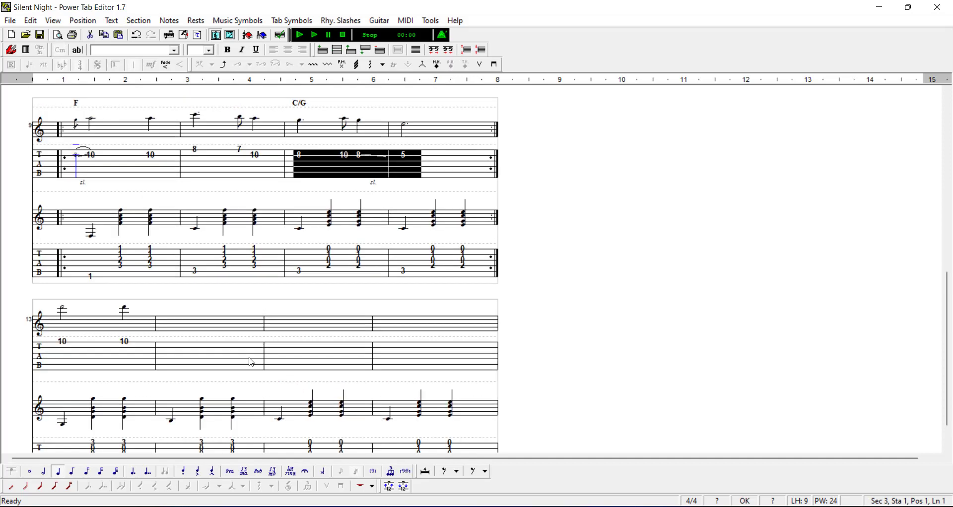
click(161, 344)
click(172, 347)
key(ctrl+v)
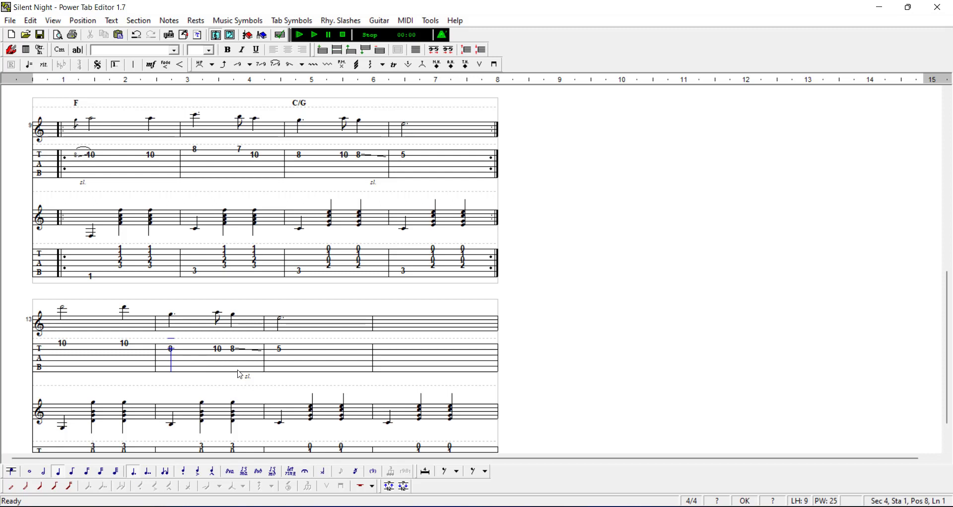
- Set the fourth section's second-measure melody to frets 13 and 10 on the top string and fret 12 on the second string
text(13)
key(Right)
key(Right)
key(Right)
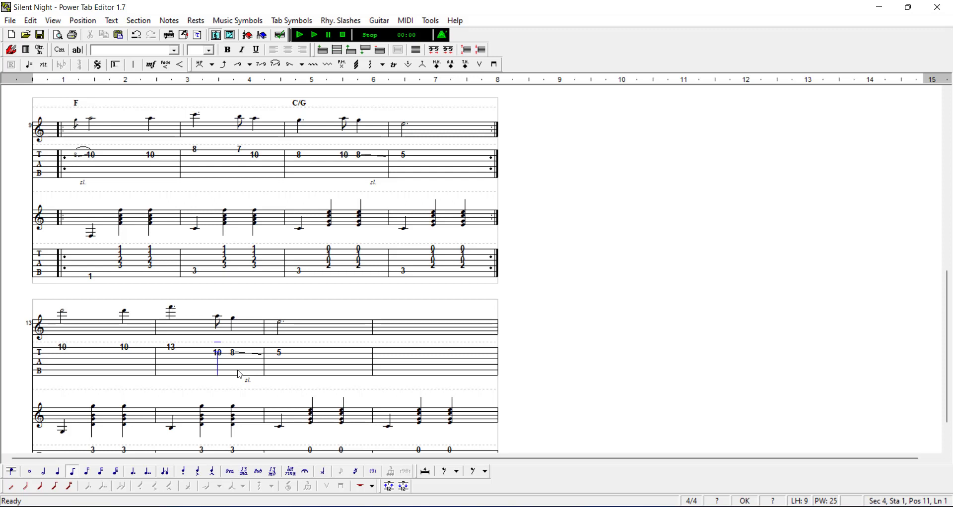
text(10)
key(Delete)
key(Right)
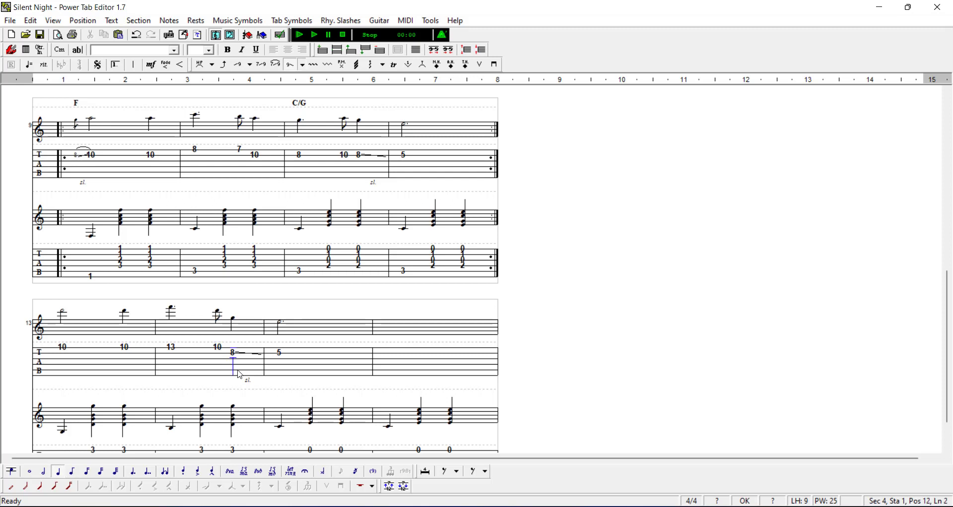
text(12)
- Change the melody note in the fourth section's third measure to fret 13 on the second string
key(Right)
key(Right)
key(Right)
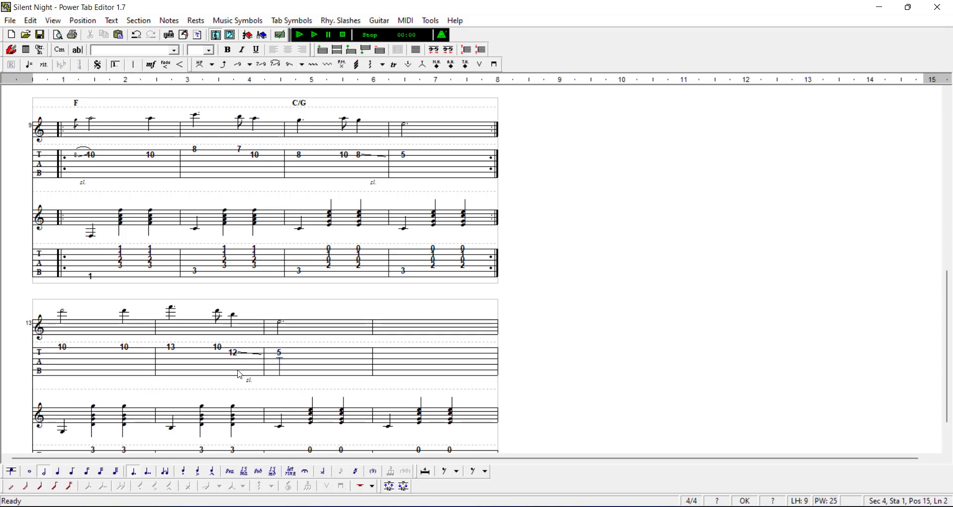
text(13)
- Add a dotted half note at fret 12 on the top string in the fourth section's last melody measure
key(Right)
key(Right)
key(Right)
key(Right)
key(Right)
key(Right)
key(Right)
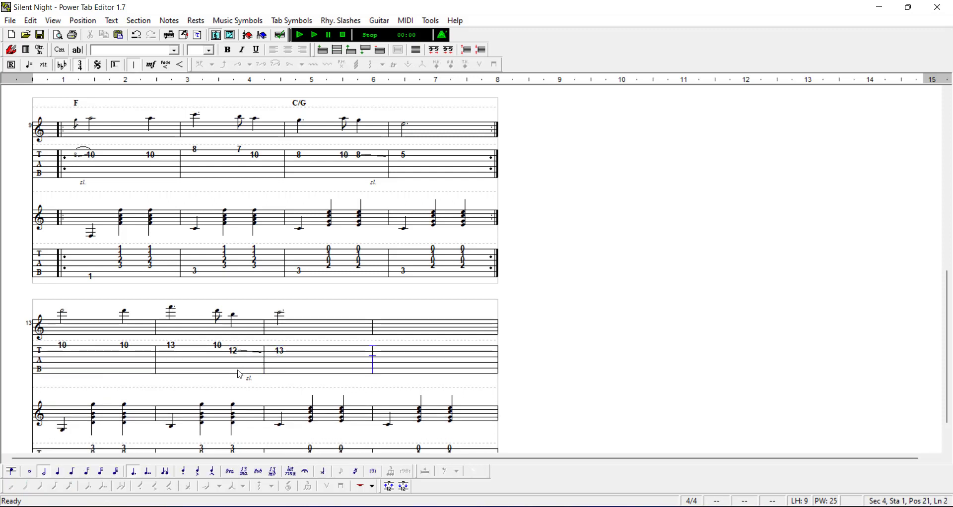
text(1)
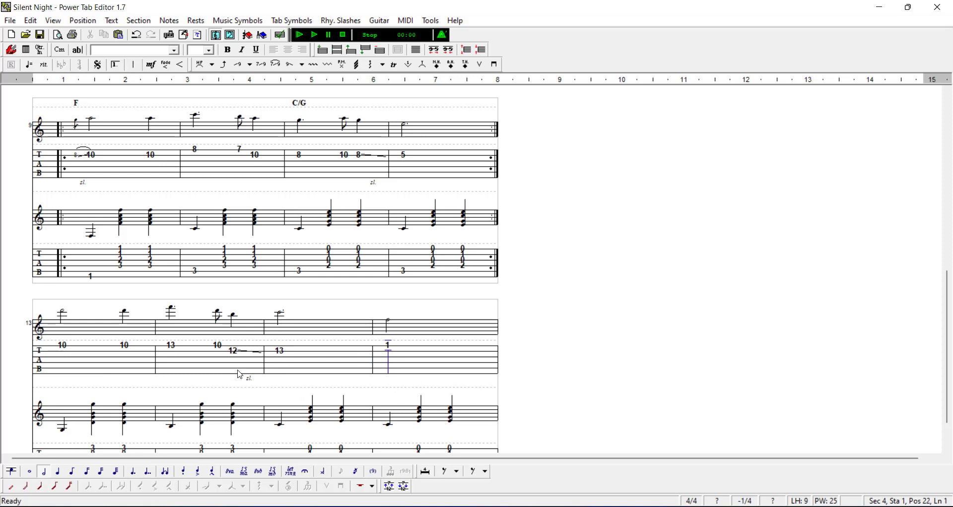
text(2)
click(139, 471)
- Remove the slide after the second measure's fret-12 note and add a legato slide from the first measure's last note to fret 13
click(234, 352)
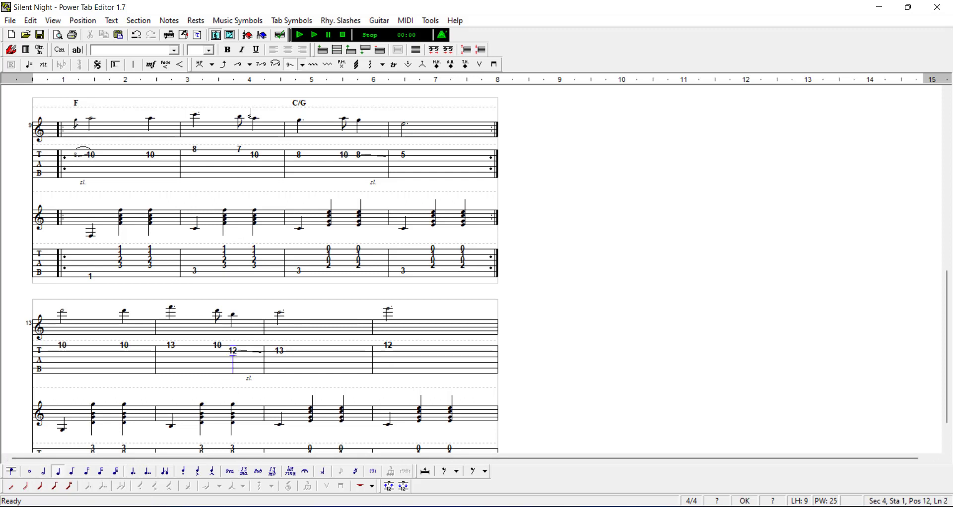
click(290, 66)
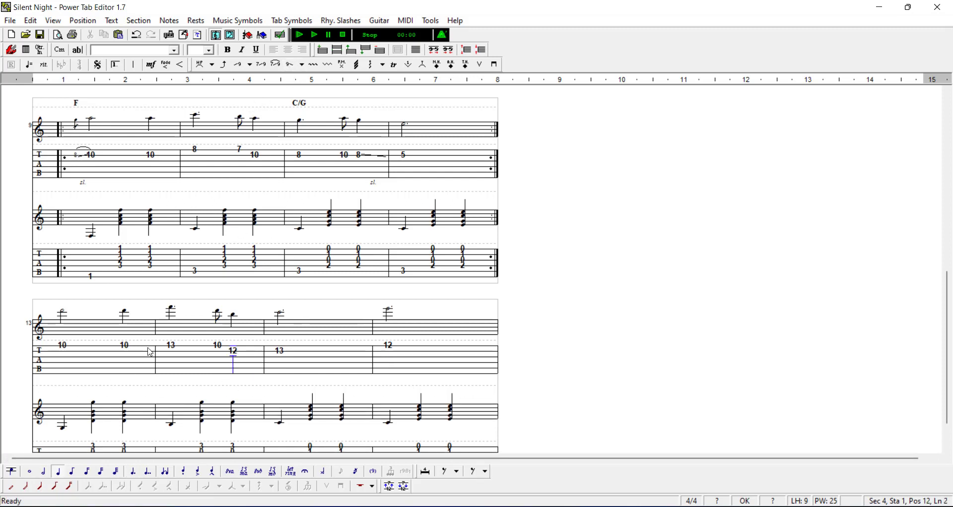
click(128, 349)
click(280, 70)
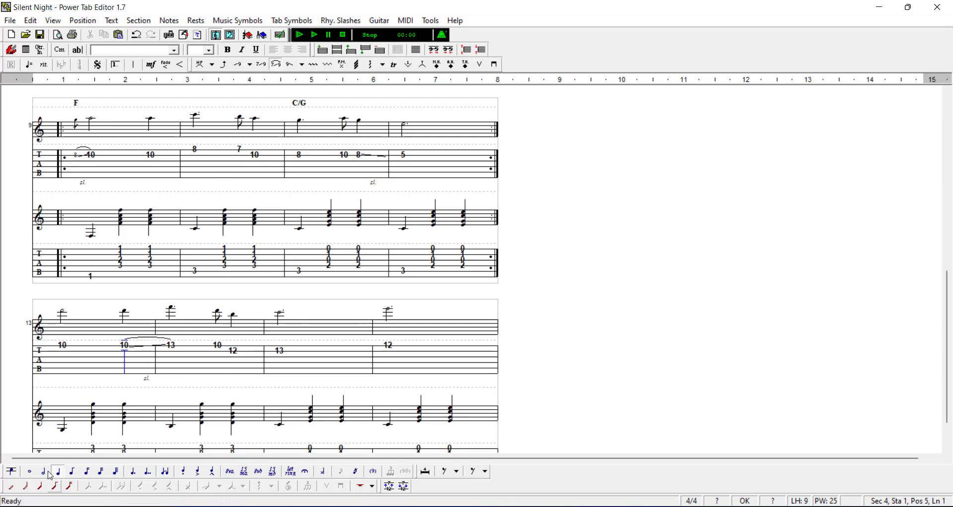
- Add the chord name G at the start of the fourth section's first measure
click(62, 449)
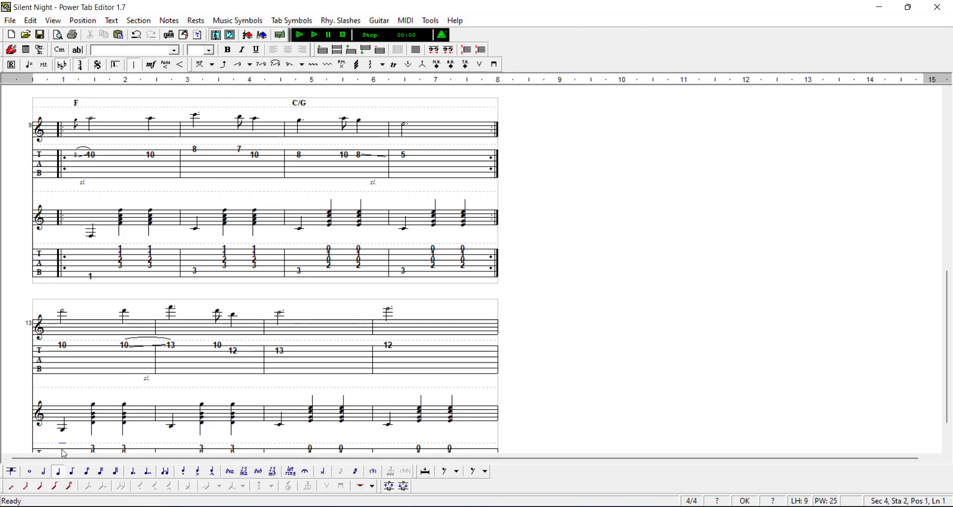
click(63, 52)
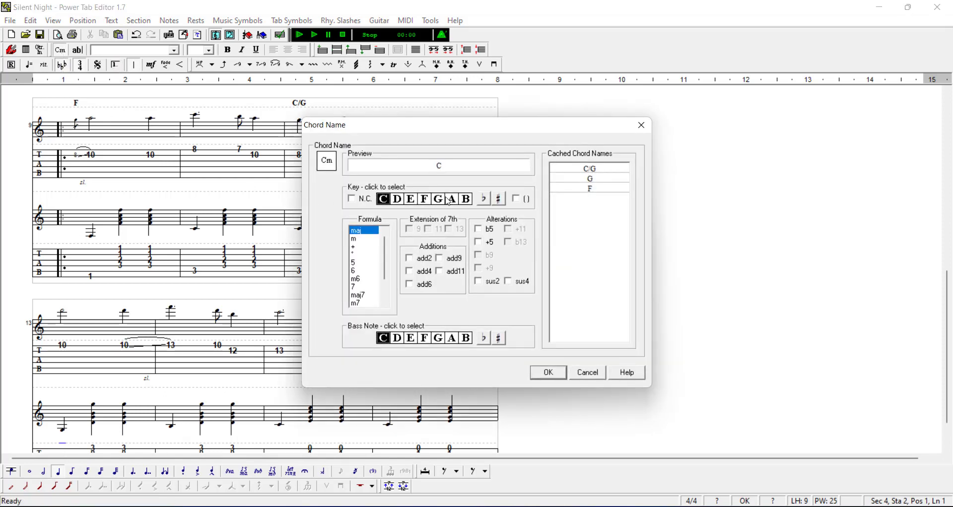
click(452, 199)
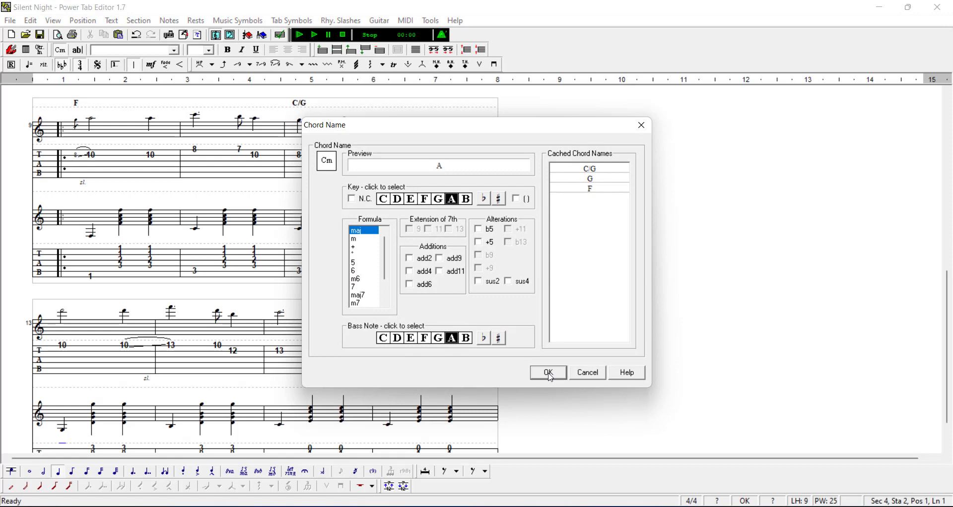
double_click(589, 178)
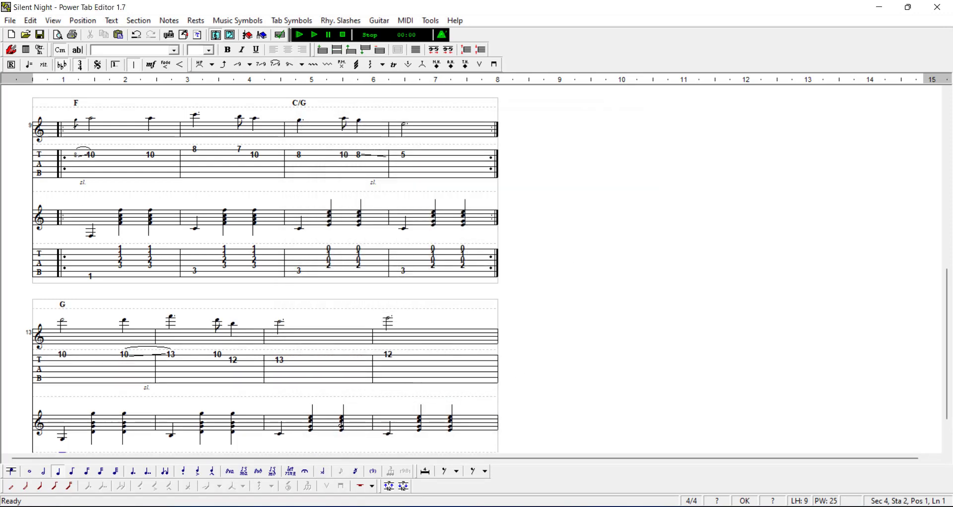
- Add the chord name C/G at the start of the fourth section's third measure
drag(947, 279, 947, 308)
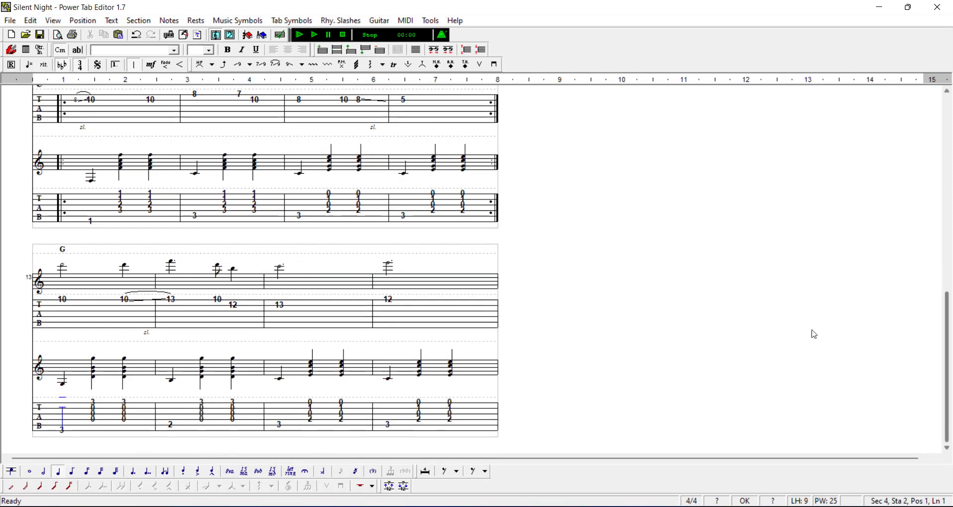
click(281, 424)
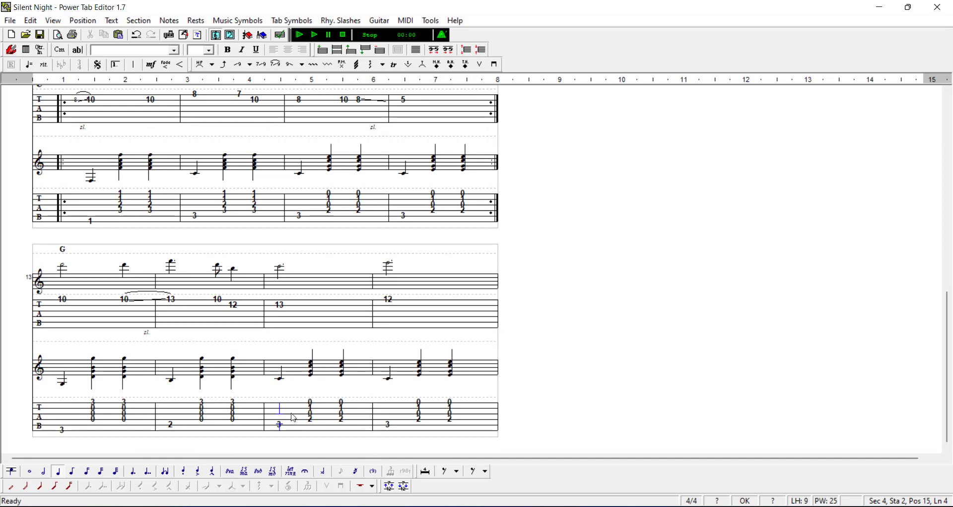
click(59, 50)
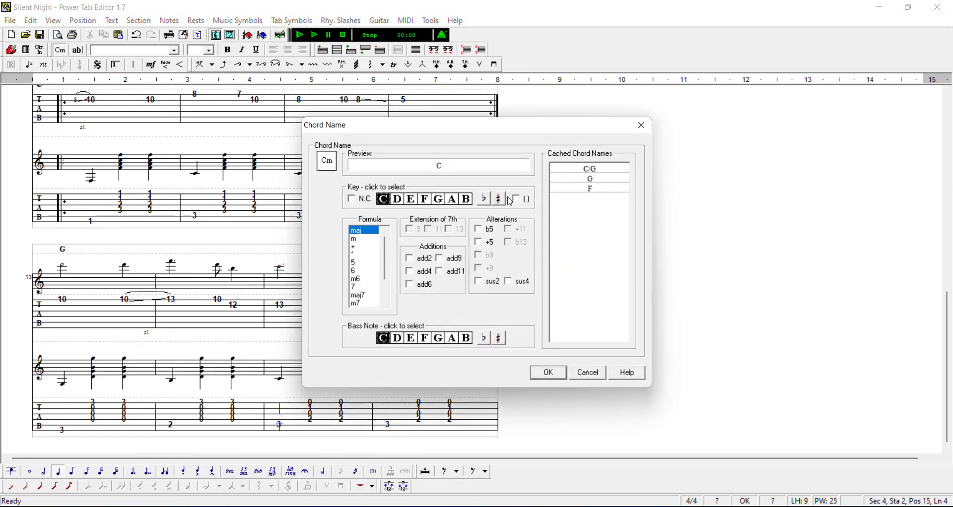
double_click(591, 169)
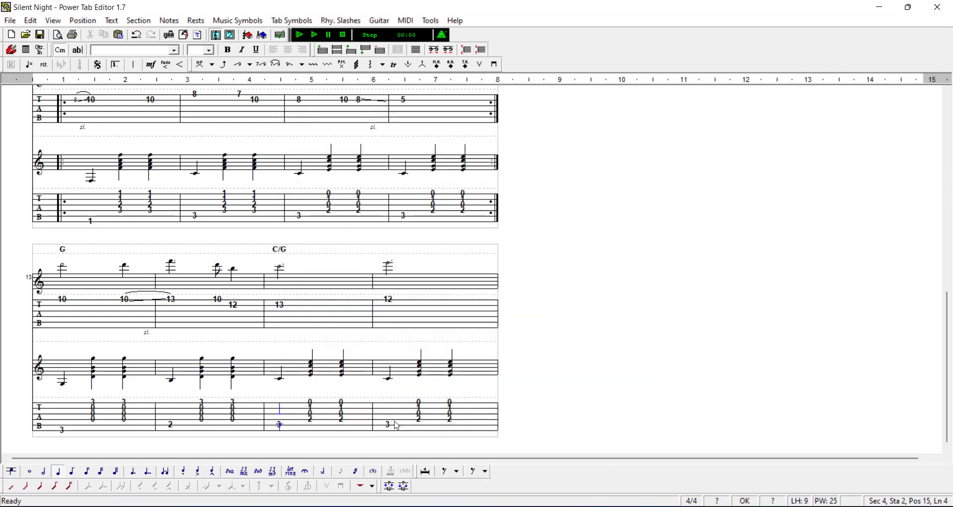
- Append a fifth section to the score and attach a second six-string staff at the bottom of it
click(421, 432)
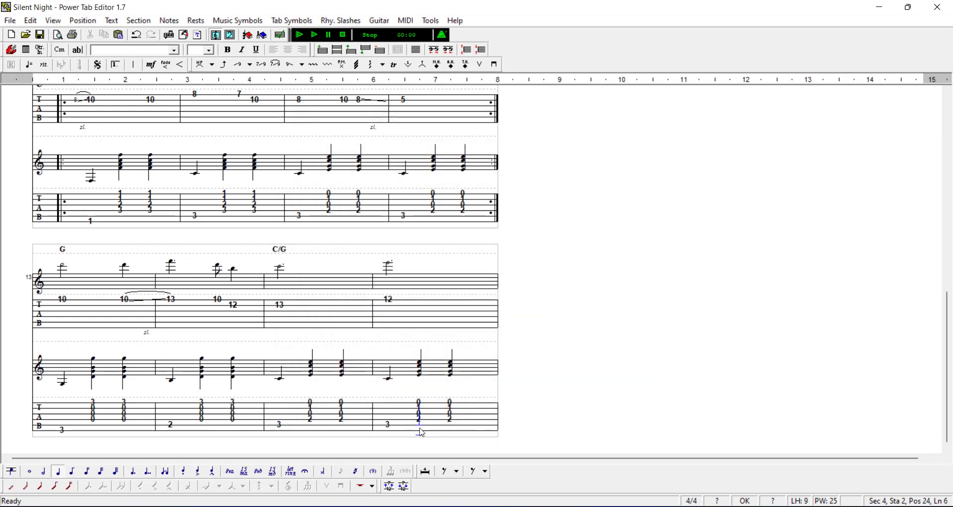
click(368, 52)
click(339, 51)
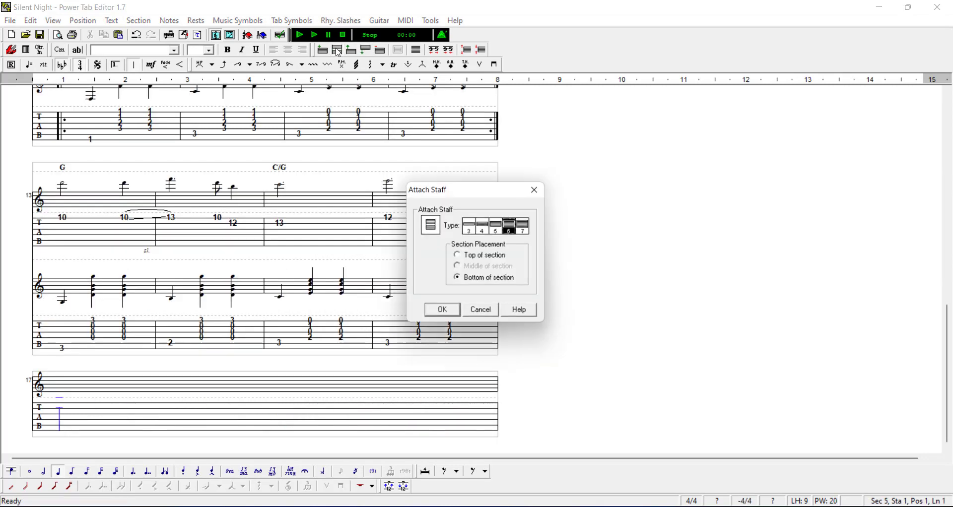
click(443, 313)
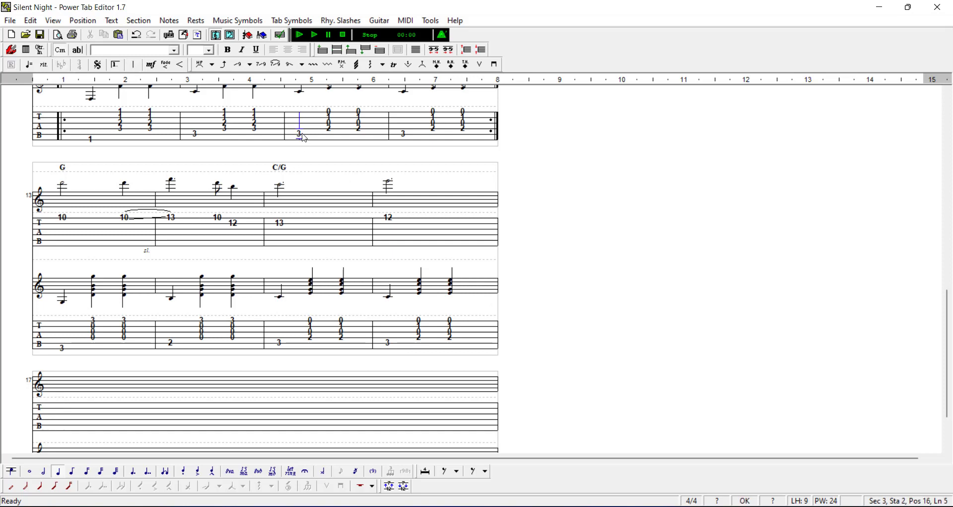
- Copy the third section's third accompaniment measure to the start of the fifth section's lower staff and close it with a bar line
drag(301, 138, 365, 130)
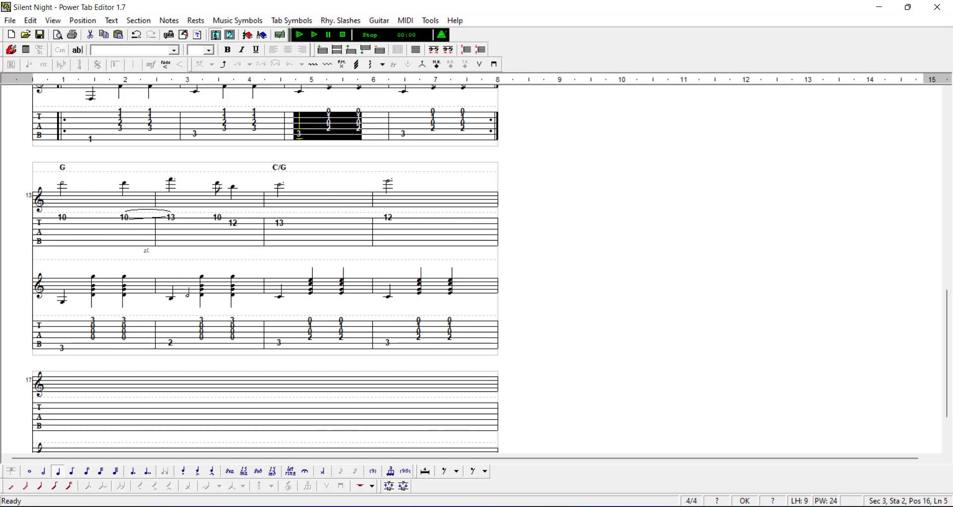
click(63, 445)
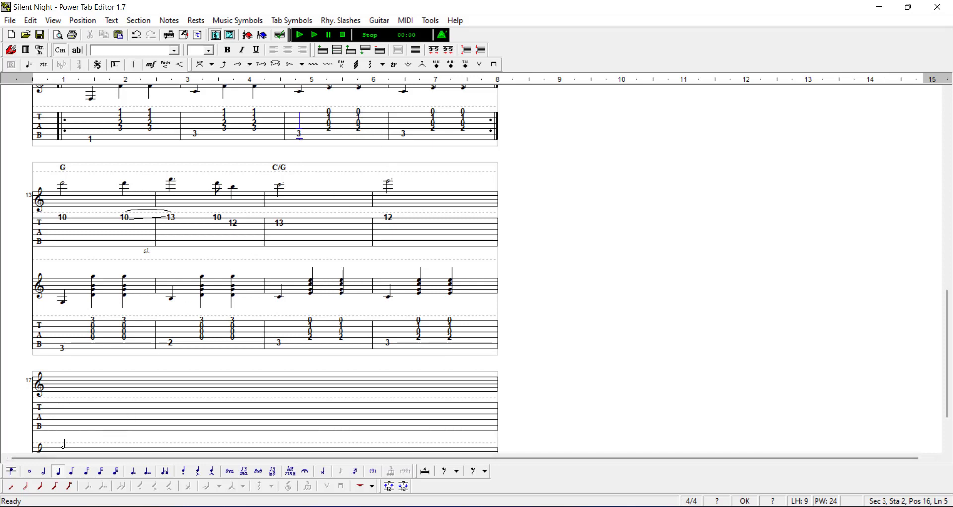
click(60, 405)
click(86, 420)
key(ctrl+v)
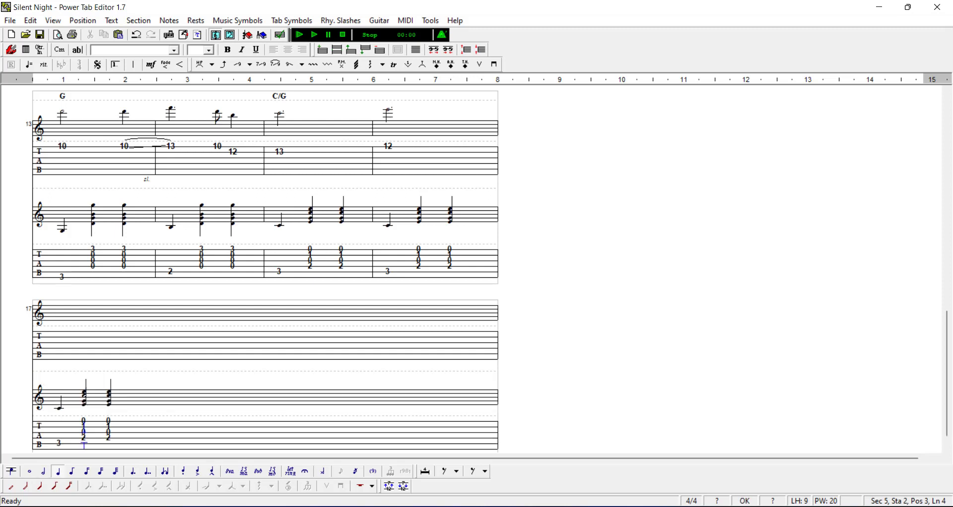
click(133, 64)
click(453, 292)
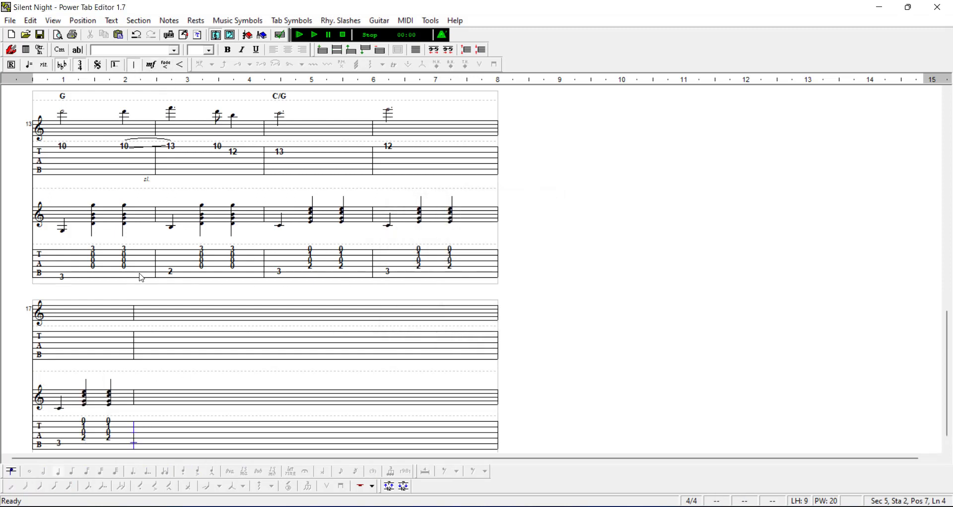
- Copy the G accompaniment from the fourth section's first measure into the fifth section's second measure on the lower staff
click(68, 281)
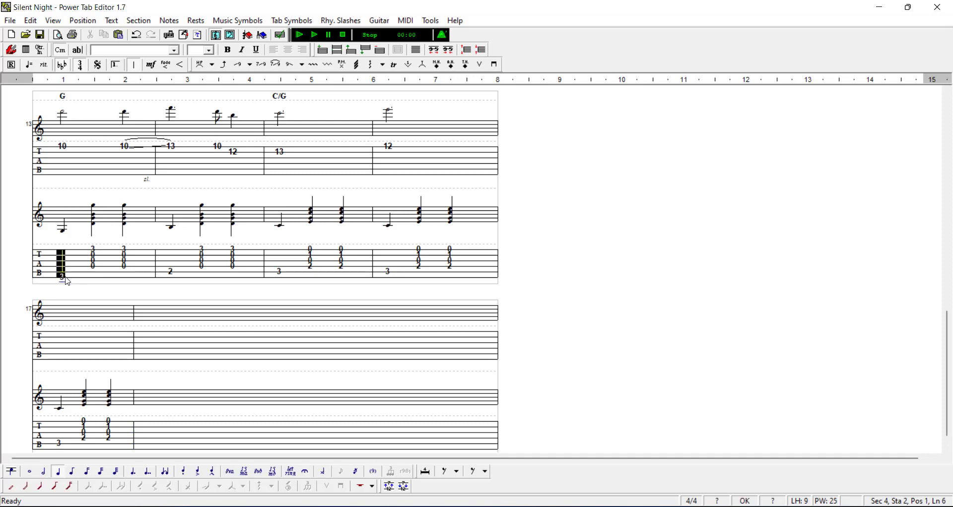
drag(83, 282, 135, 280)
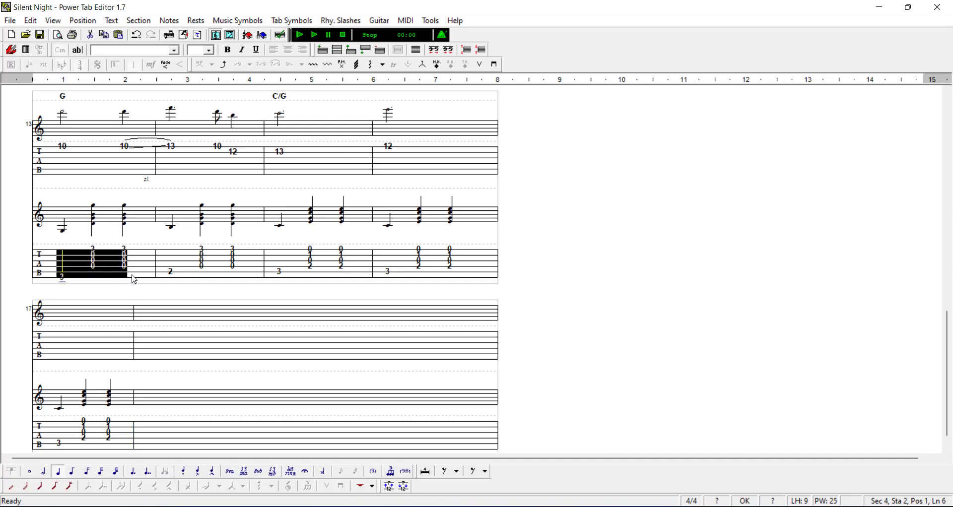
click(148, 449)
key(ctrl+v)
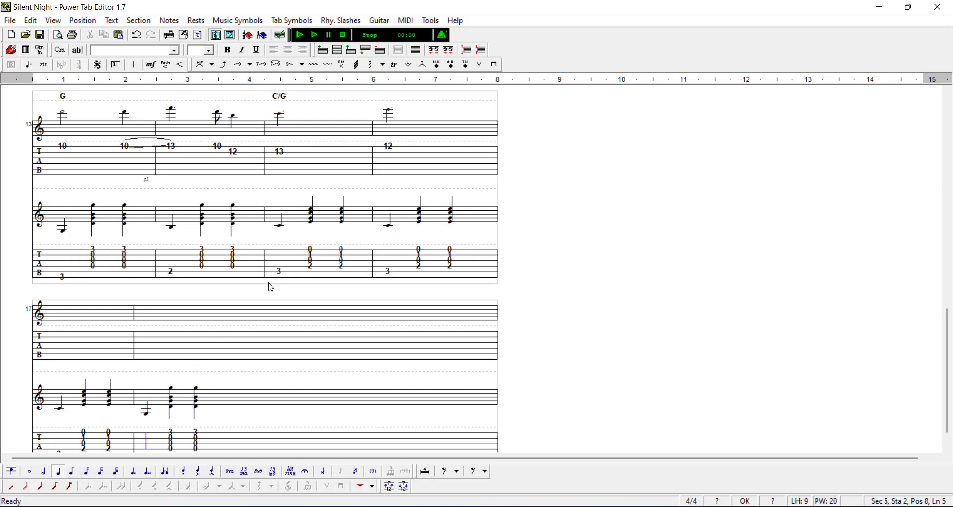
- Copy the fourth section's third accompaniment measure and the following bass note into the fifth section's lower staff, starting at the third measure
drag(281, 281, 388, 279)
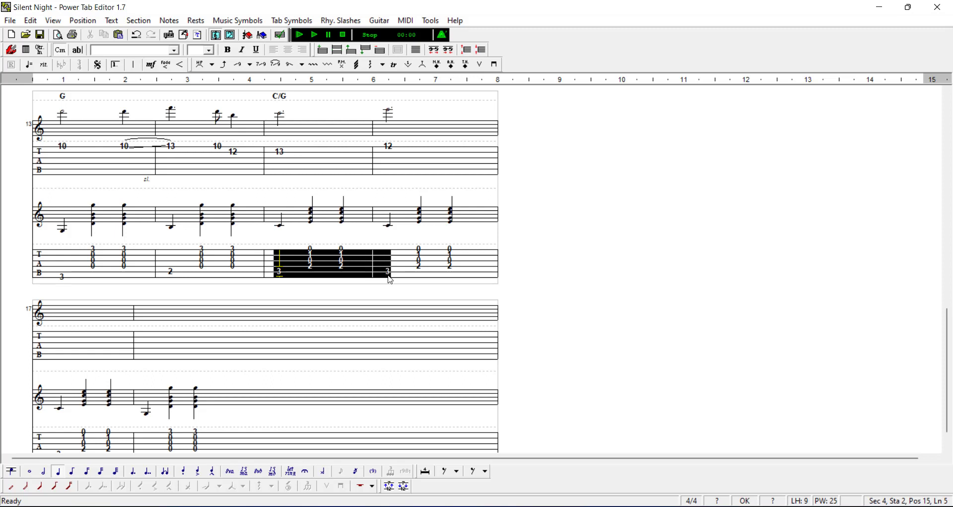
key(ctrl+c)
click(231, 445)
key(ctrl+v)
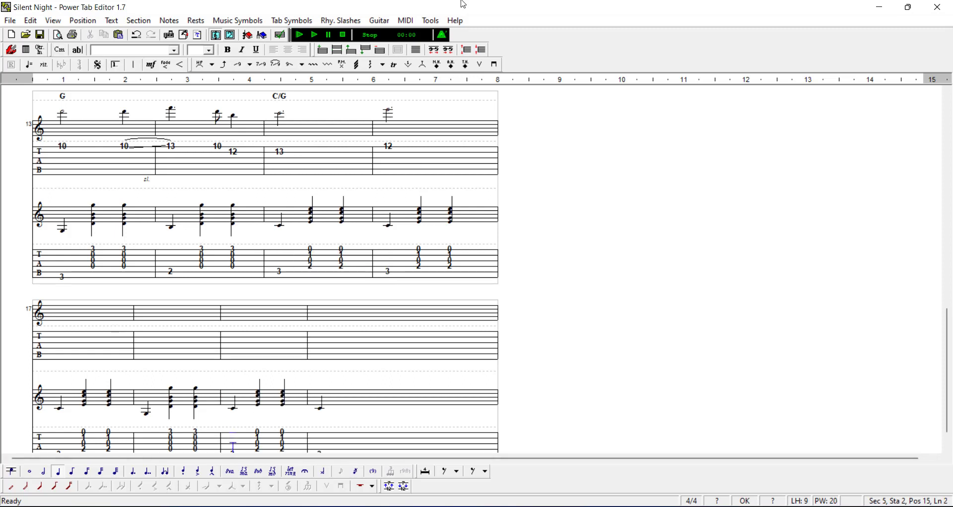
- Make the fourth measure's bass note in the fifth section's lower staff a dotted half note and justify the section
click(457, 441)
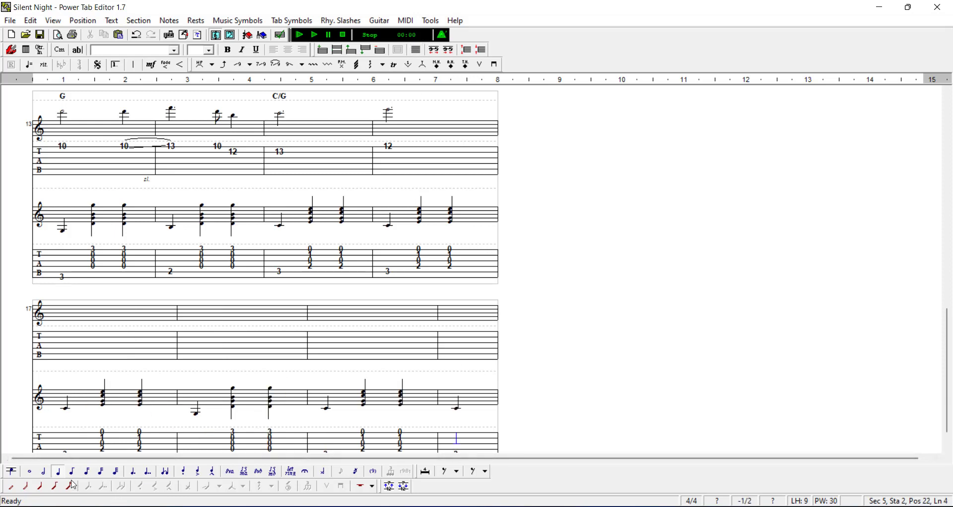
click(44, 474)
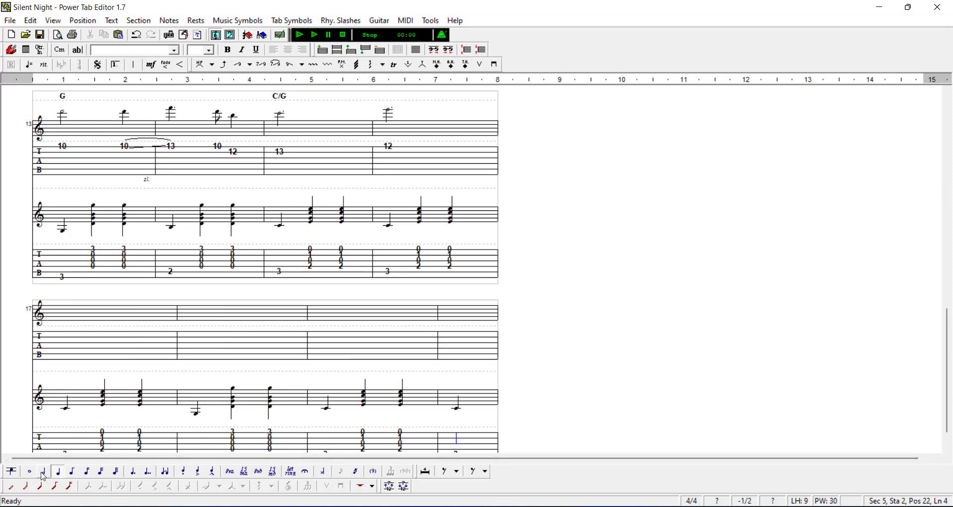
click(134, 476)
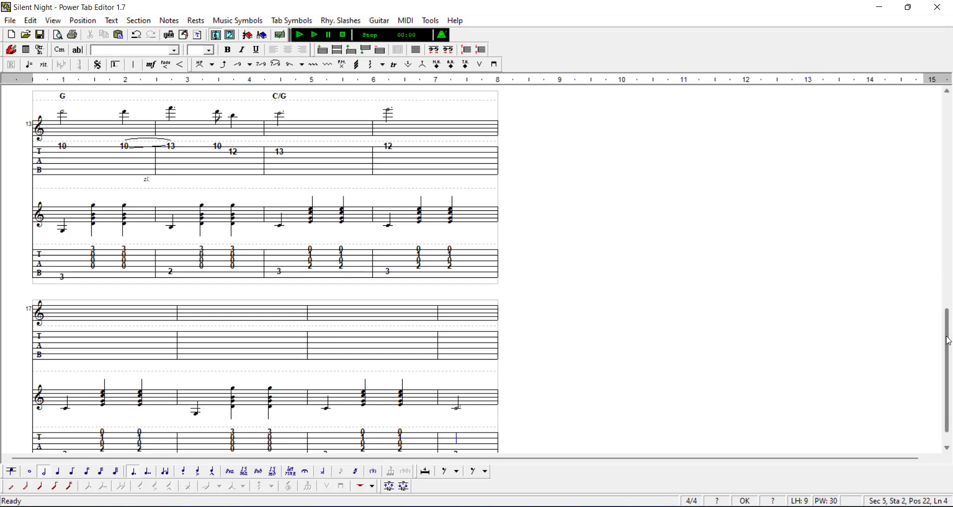
scroll(949, 342, down, 1)
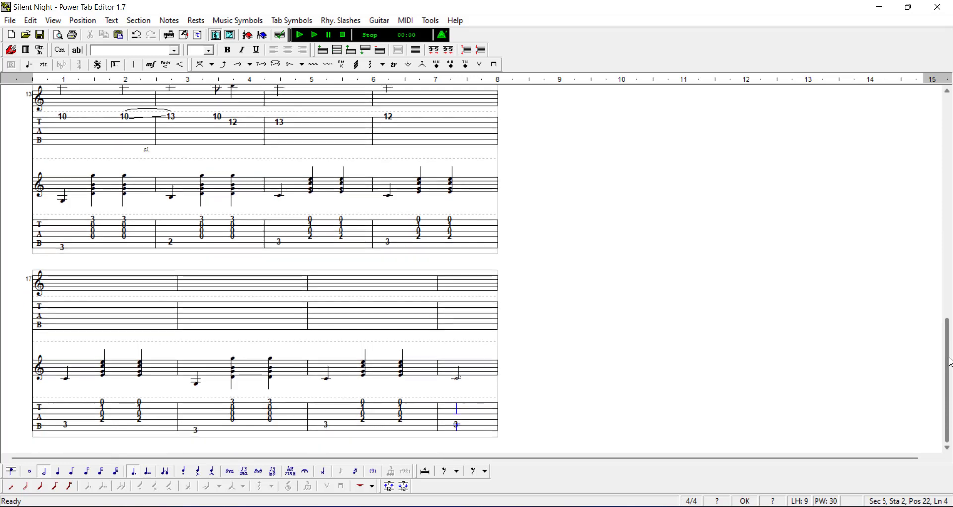
click(418, 51)
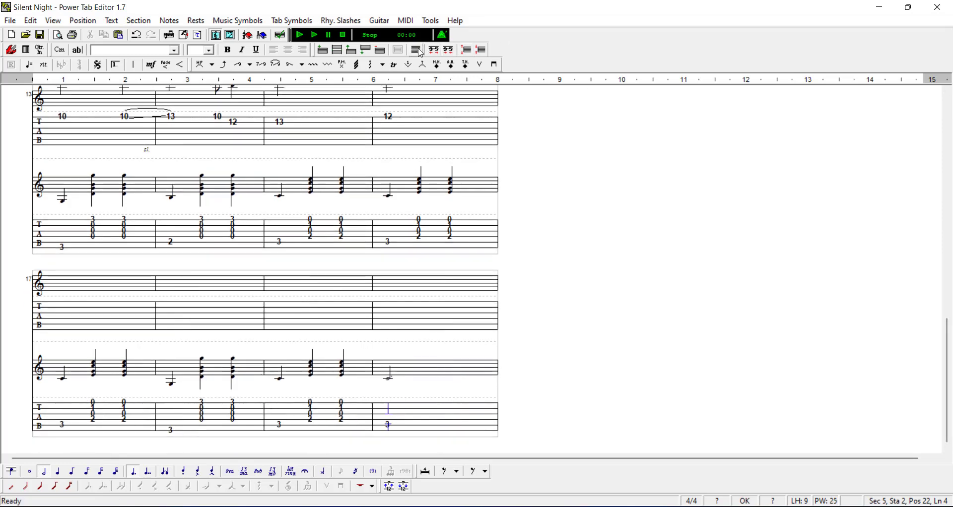
- Add the chord names C/G above the fifth section's first measure and G above its second measure
click(62, 427)
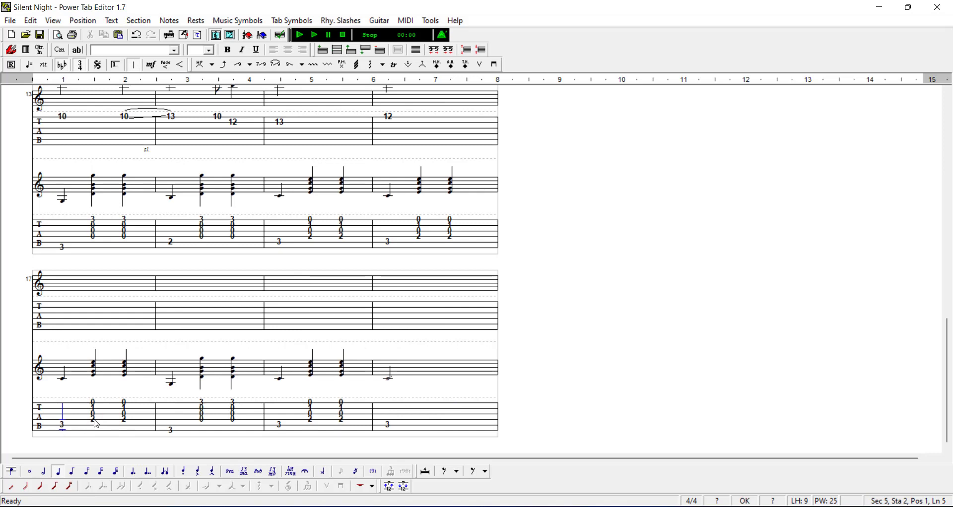
click(59, 51)
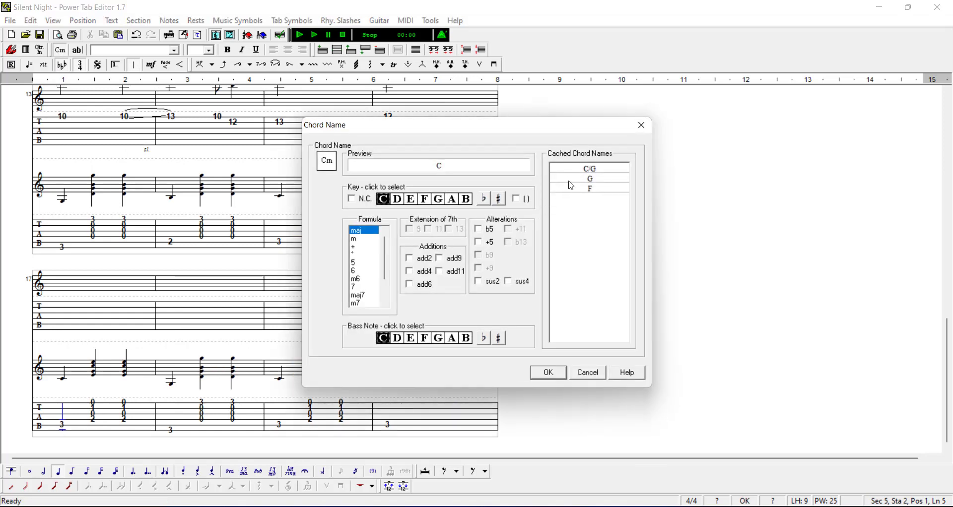
double_click(573, 169)
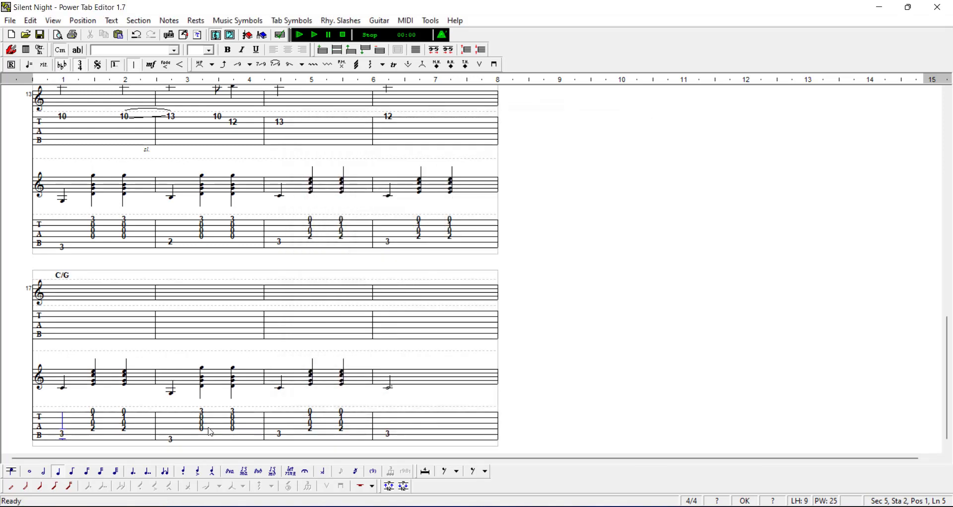
click(171, 442)
click(60, 50)
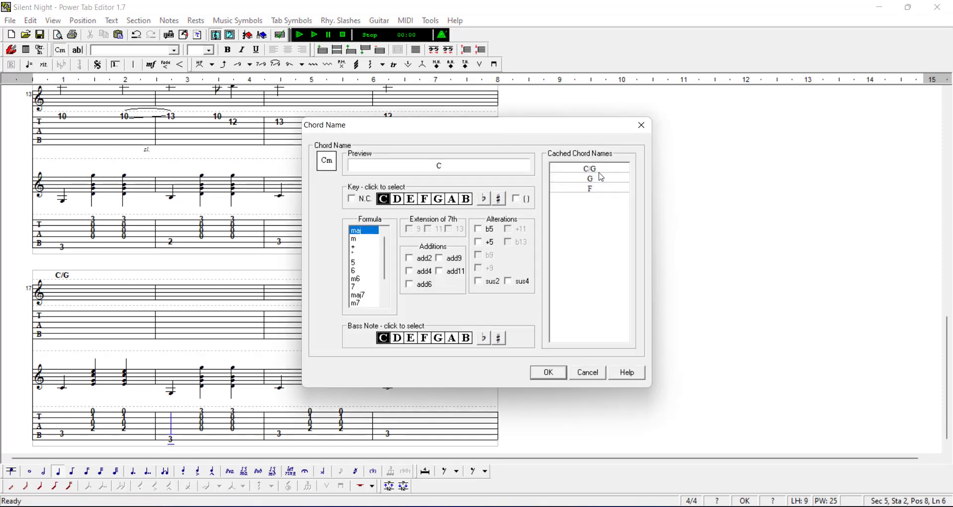
double_click(602, 180)
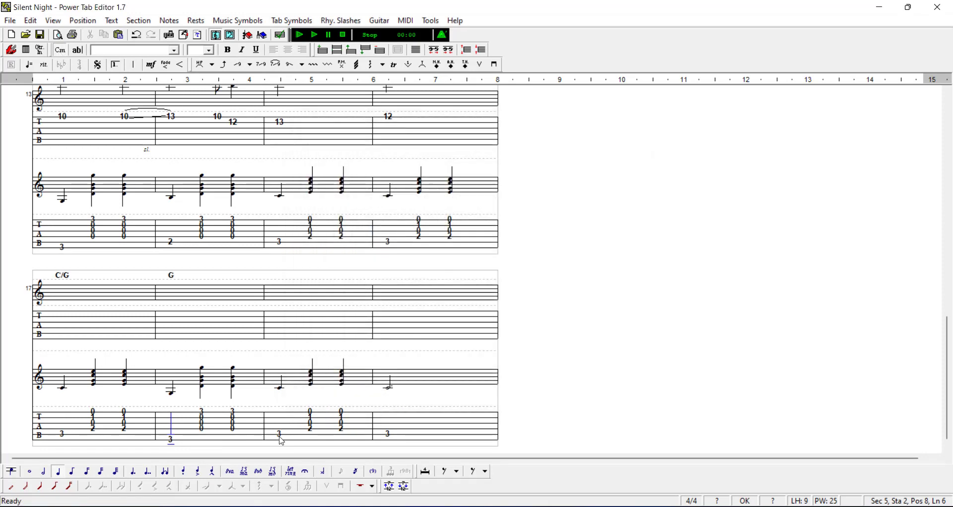
- Add the chord name C/G above the third measure and complete the fourth measure's chord with frets 0, 1, 0, 2 above the bass note
click(281, 436)
click(60, 50)
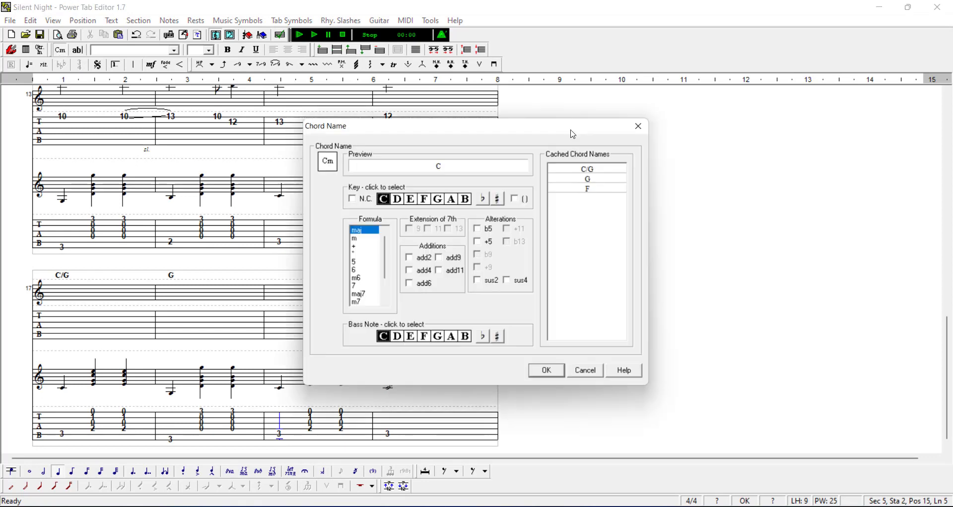
double_click(592, 169)
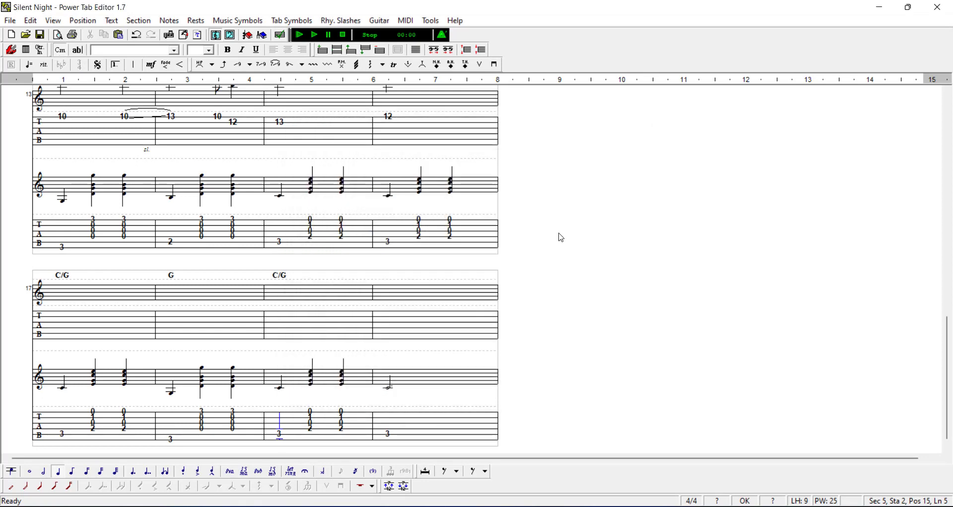
click(390, 434)
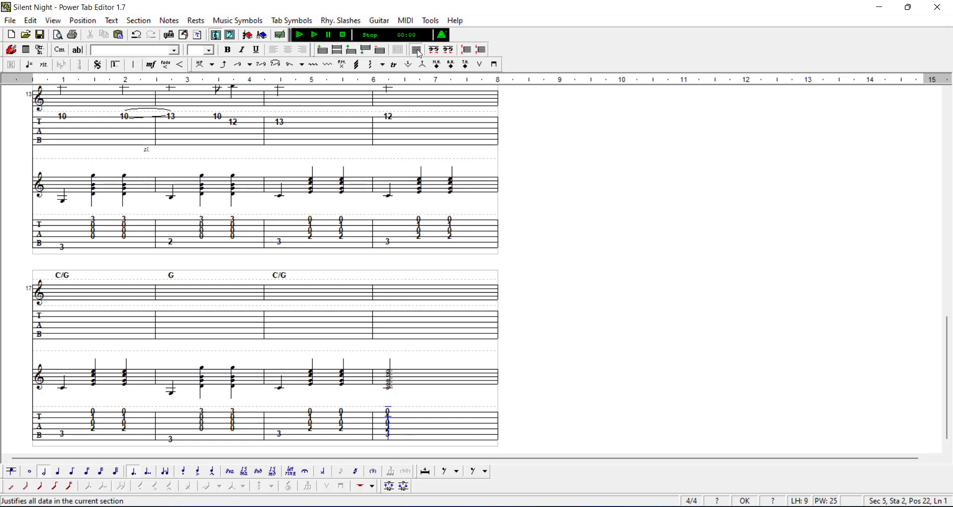
- Enter the fifth section's first melody measure as quarter notes: frets 13 and 8 on the second string, 9 on the third string
click(65, 337)
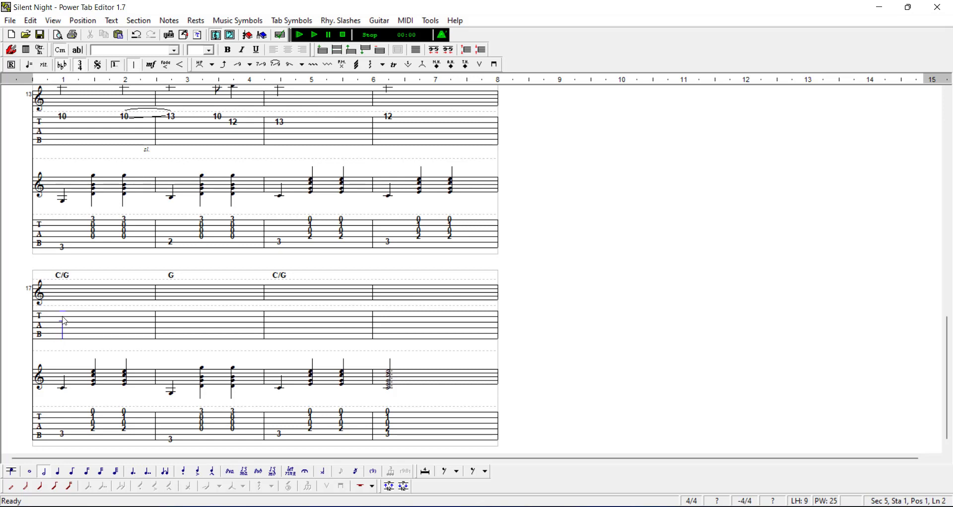
text(13)
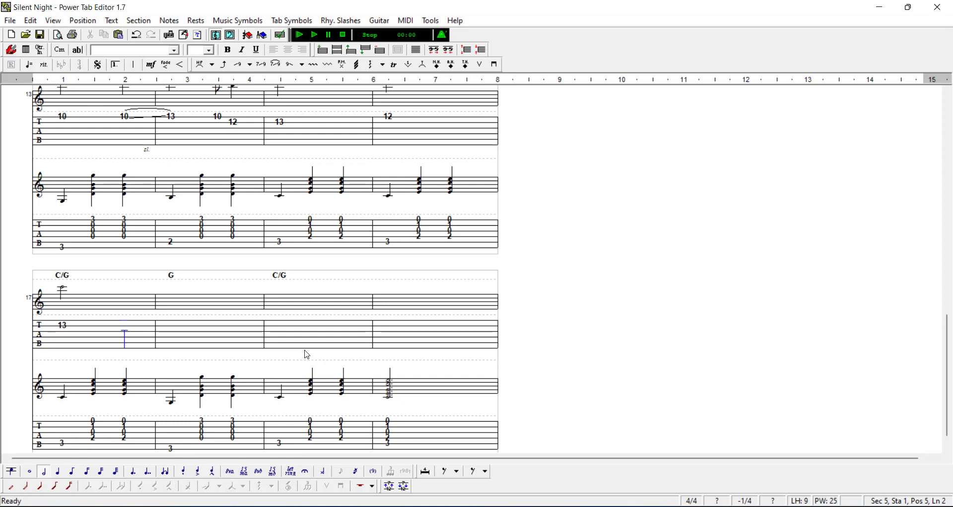
key(Right)
text(8)
key(Right)
text(9)
drag(62, 329, 135, 335)
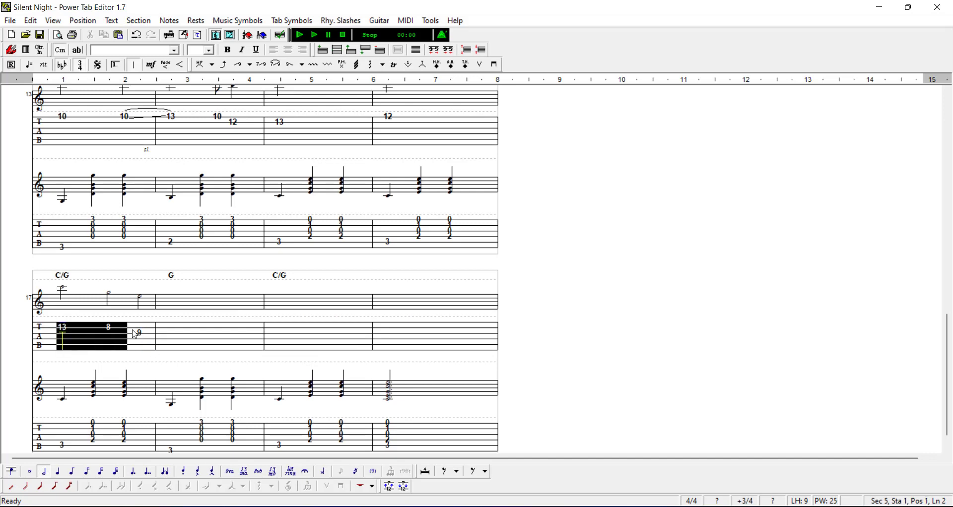
click(59, 474)
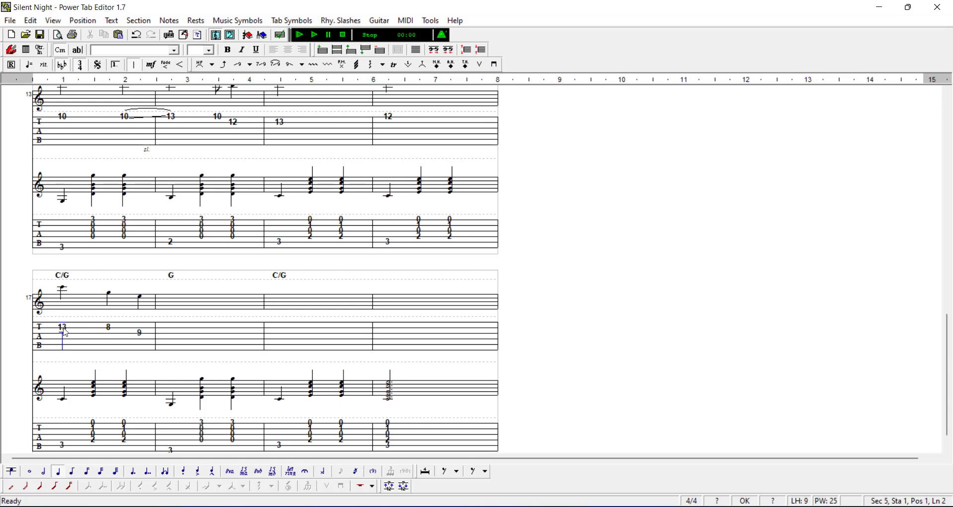
- Copy the first melody measure into the second measure and change its frets to 8, 6 and 7
drag(65, 331, 145, 333)
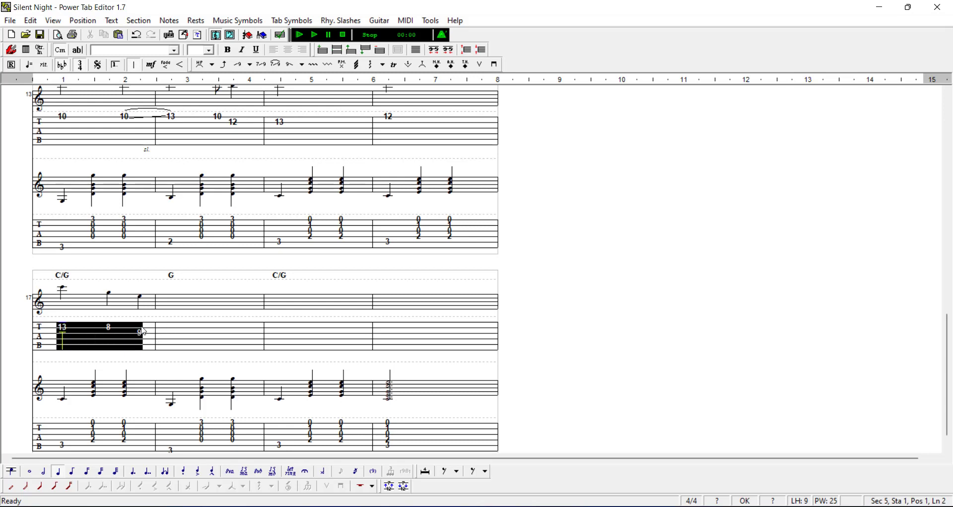
key(ctrl+c)
click(188, 342)
key(ctrl+v)
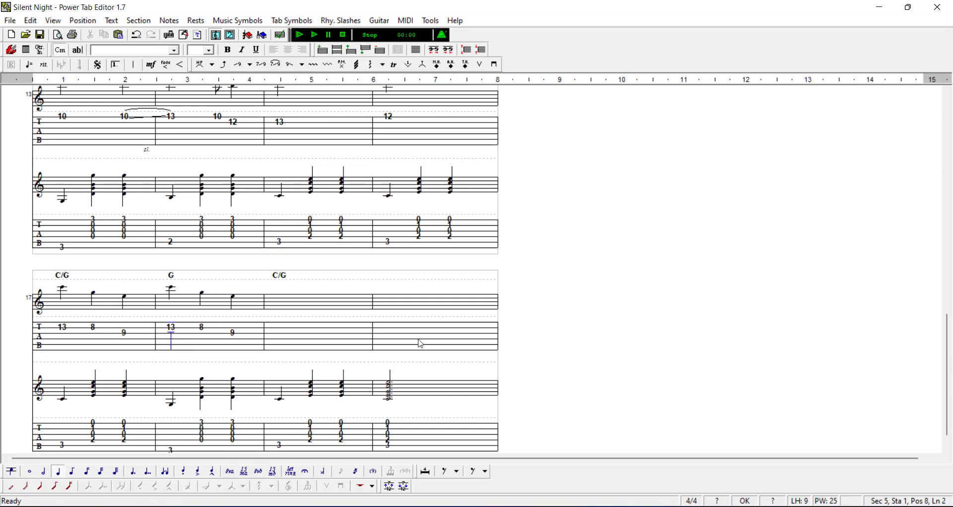
text(8)
key(Right)
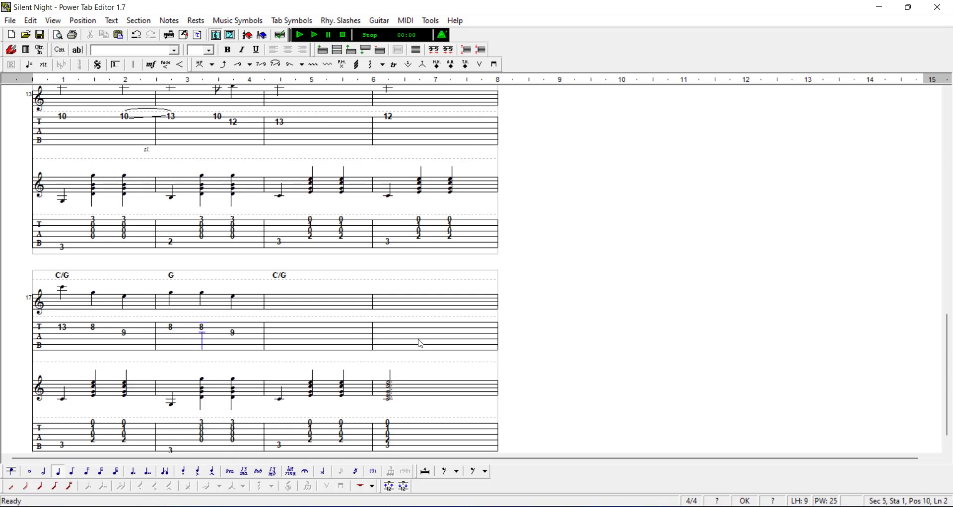
key(Right)
key(Right)
key(Down)
text(7)
key(Right)
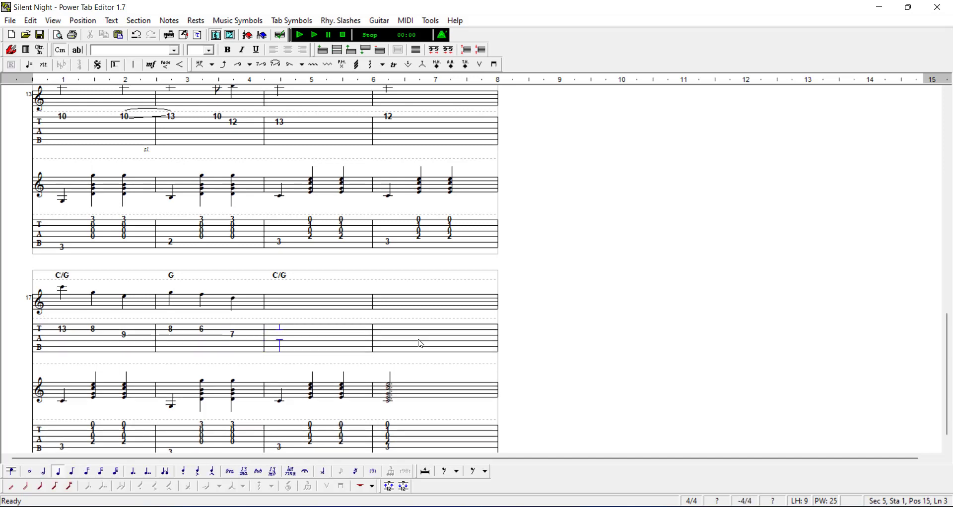
- Enter fret 5 on the third string at the start of both the third and fourth melody measures
text(5)
key(Right)
key(Right)
key(Right)
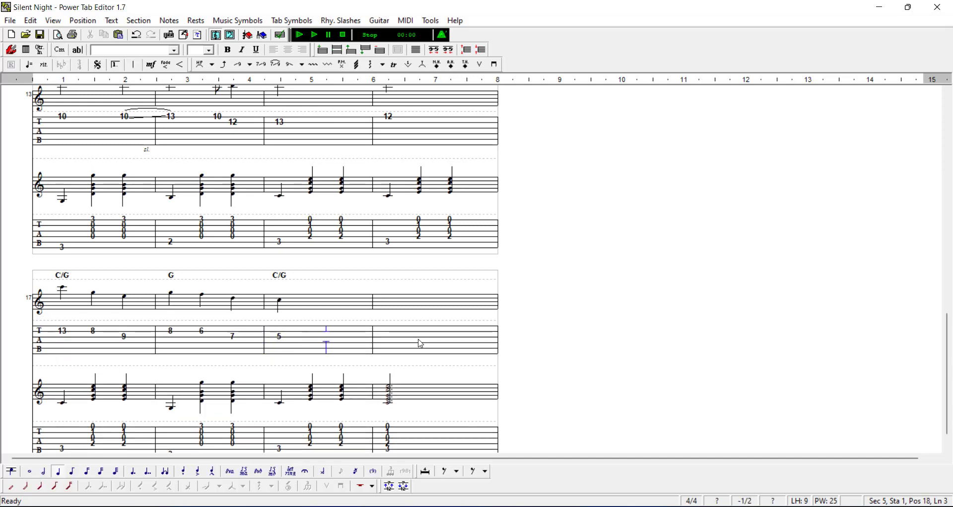
text(5)
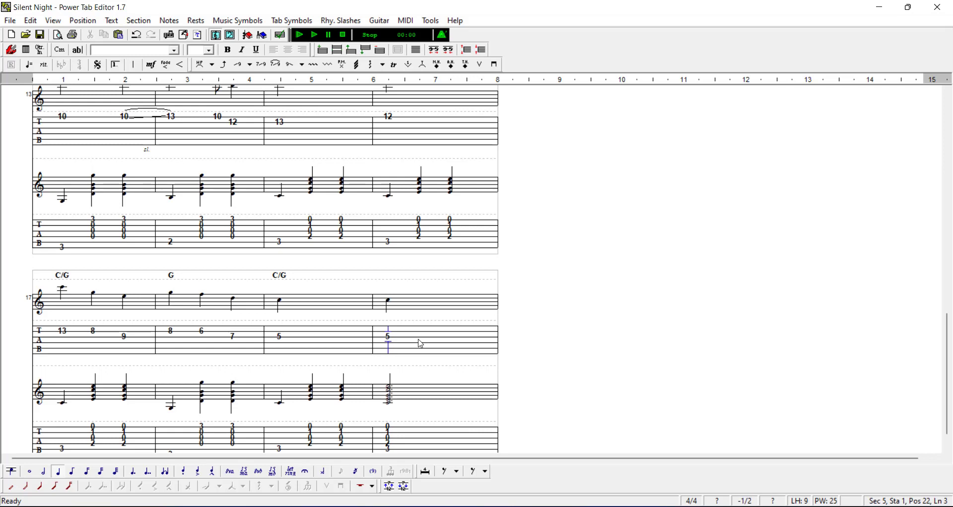
- Set the fret 5 melody notes in the third and fourth measures to dotted half notes
click(281, 341)
click(44, 471)
click(149, 470)
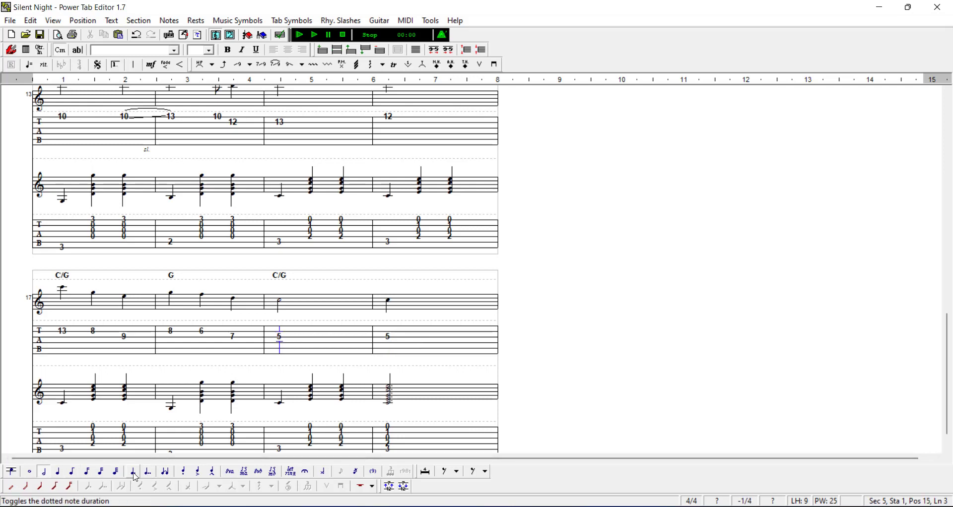
click(391, 340)
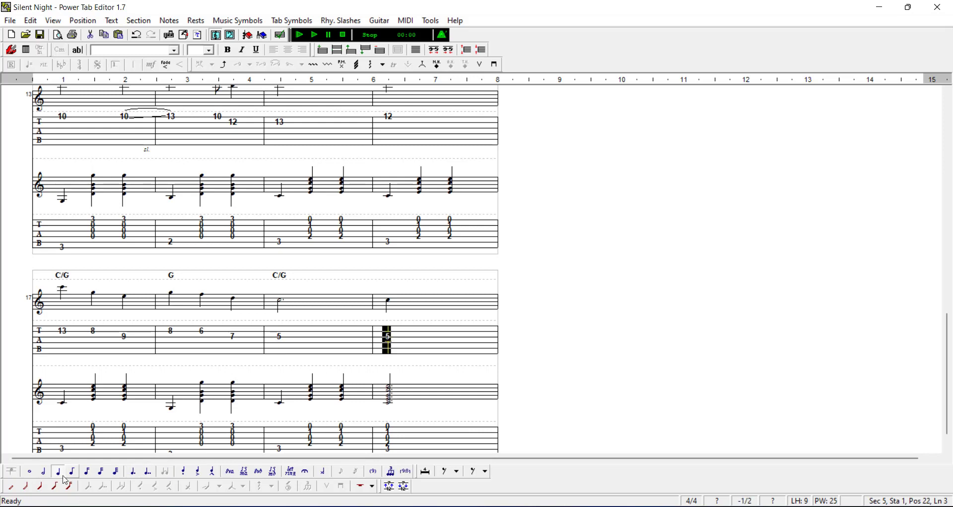
click(45, 473)
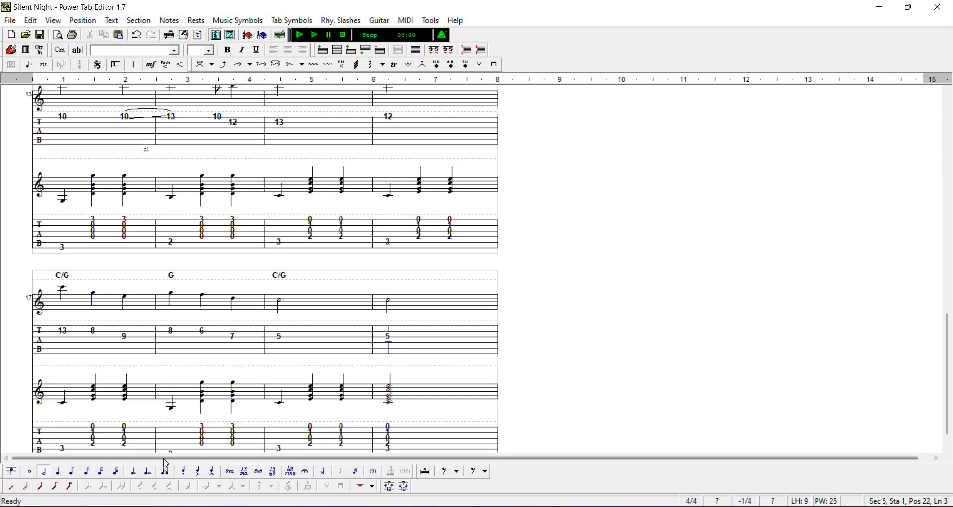
click(134, 473)
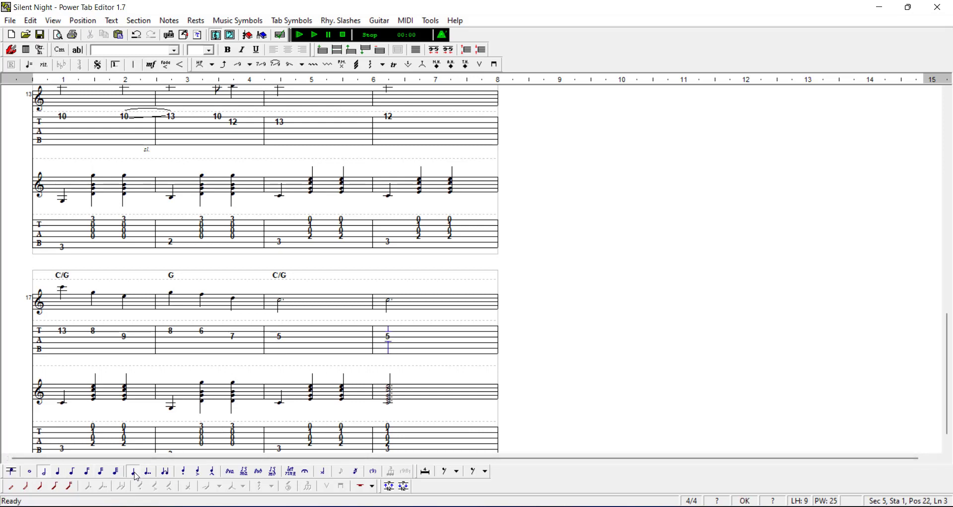
key(Left)
key(Left)
key(Left)
key(Left)
key(Left)
key(Left)
key(Left)
key(t)
click(326, 279)
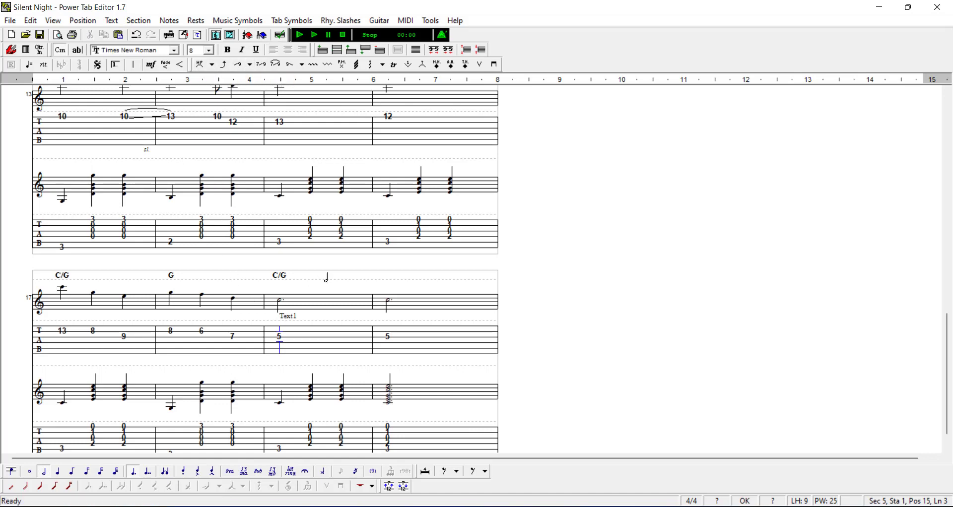
key(ctrl+z)
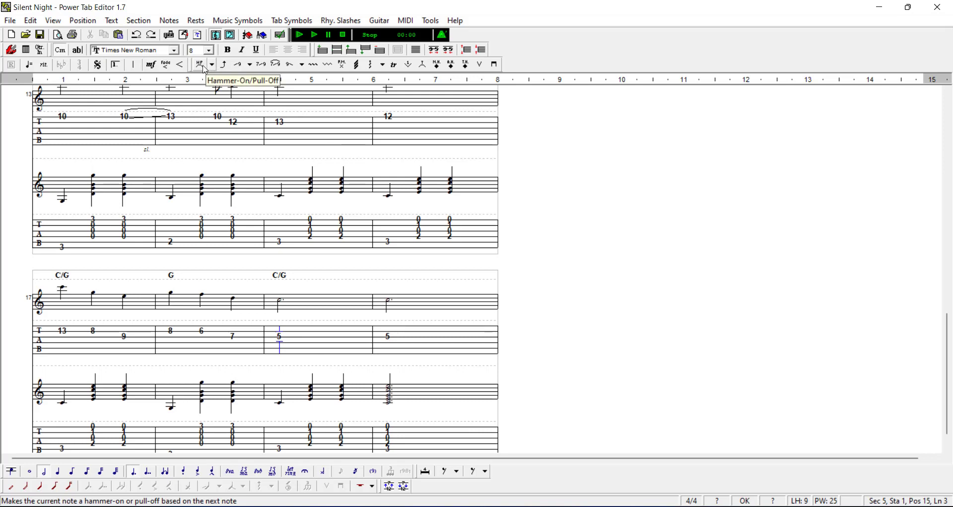
click(250, 65)
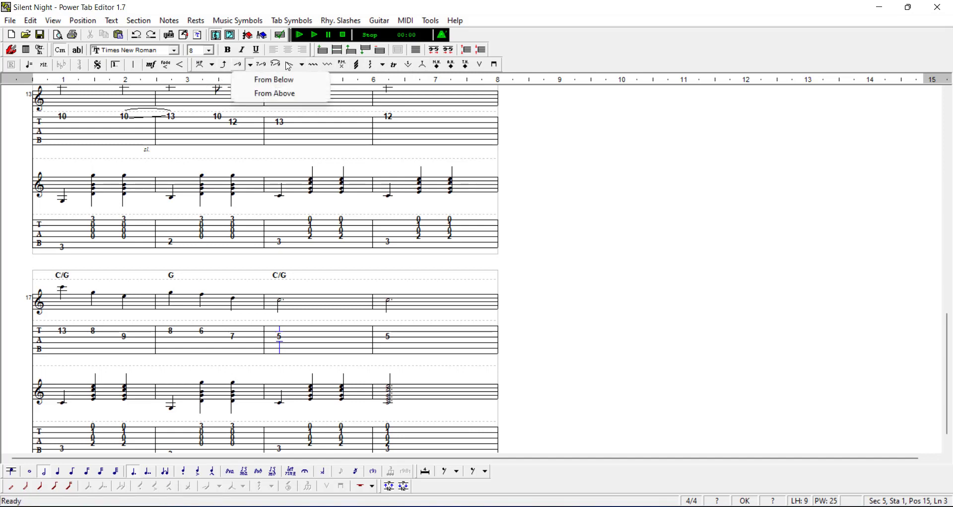
click(304, 67)
click(303, 65)
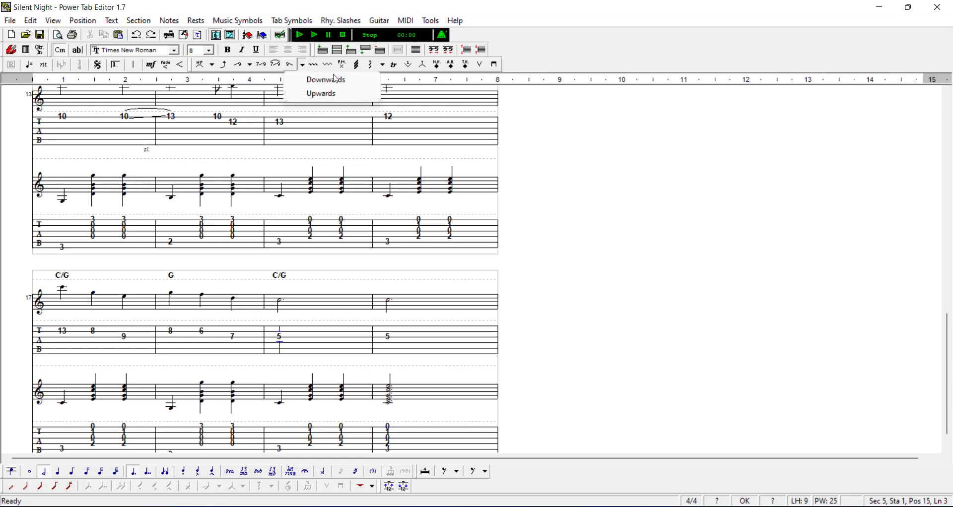
click(560, 206)
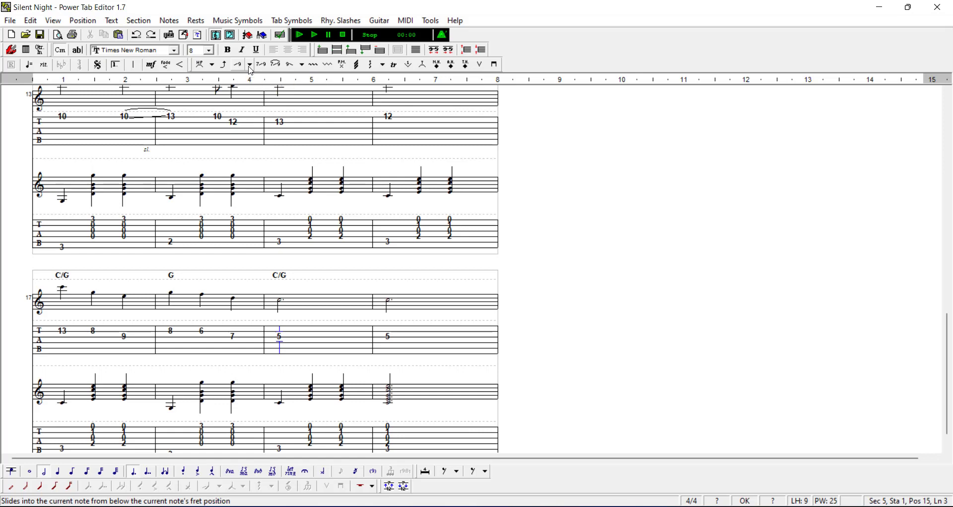
- Tie the fourth measure's dotted half melody note to the one in the third measure
click(168, 477)
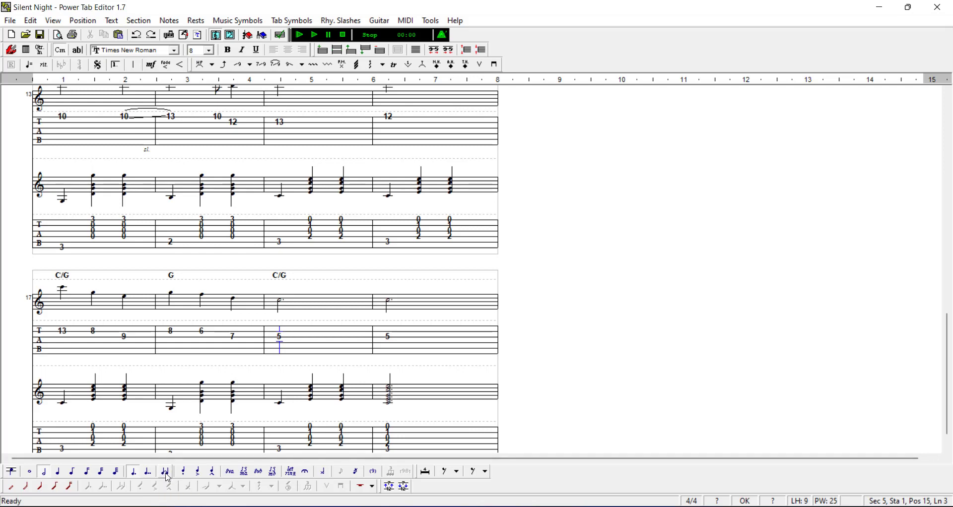
click(390, 340)
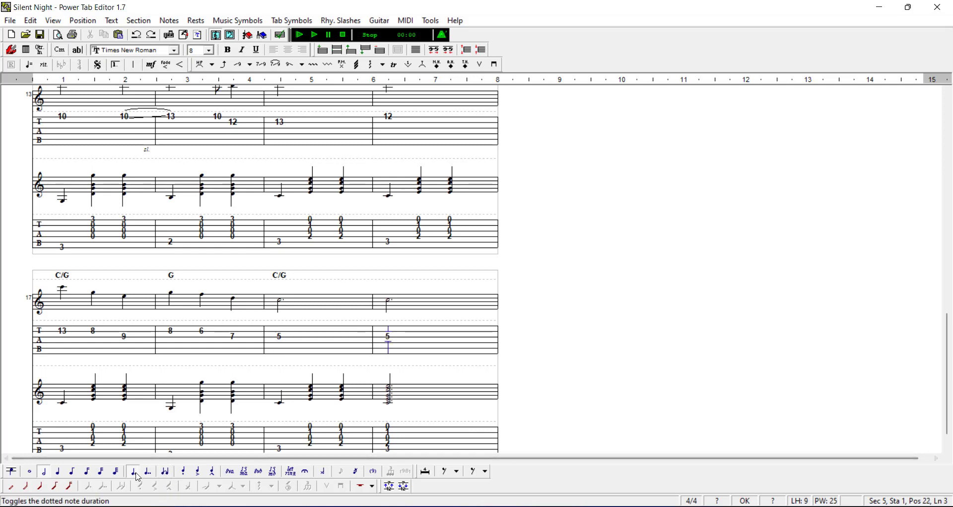
click(168, 475)
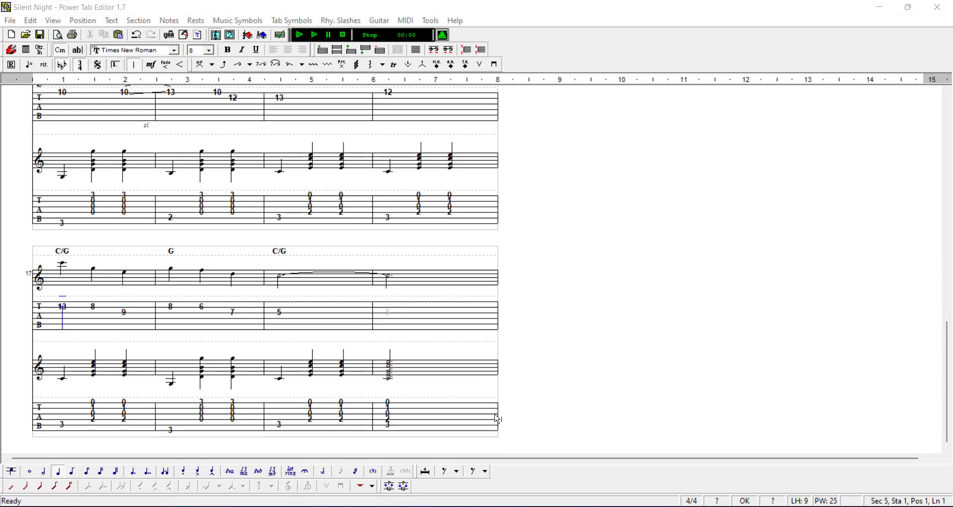
- Change the closing barline of the fifth section to the final double barline
double_click(498, 421)
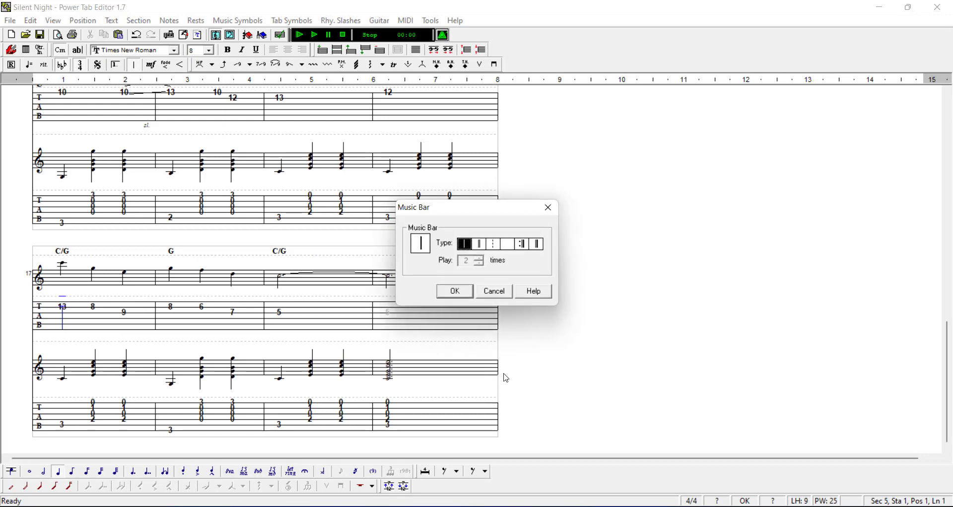
click(539, 250)
click(454, 292)
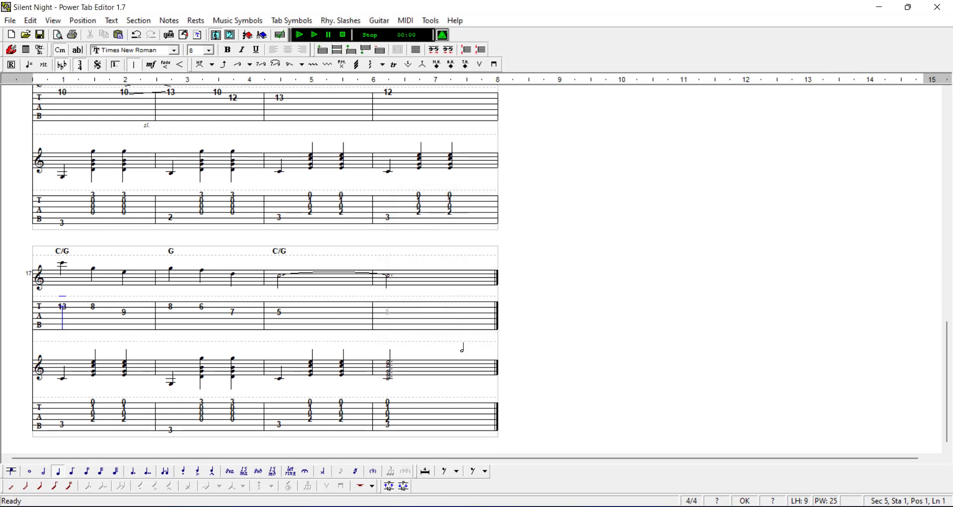
- Review the song's file information, performance notes, lyrics and chord and tablature font settings without changing them
click(169, 35)
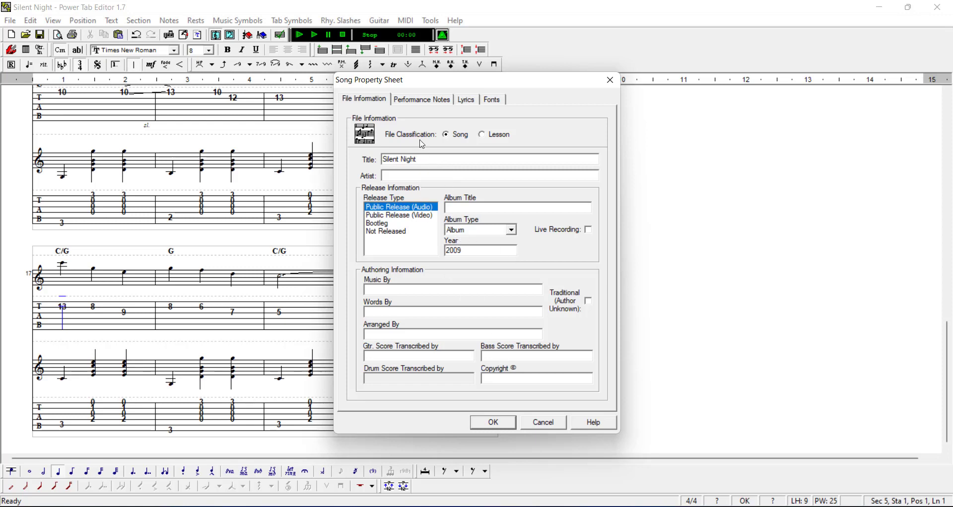
click(421, 102)
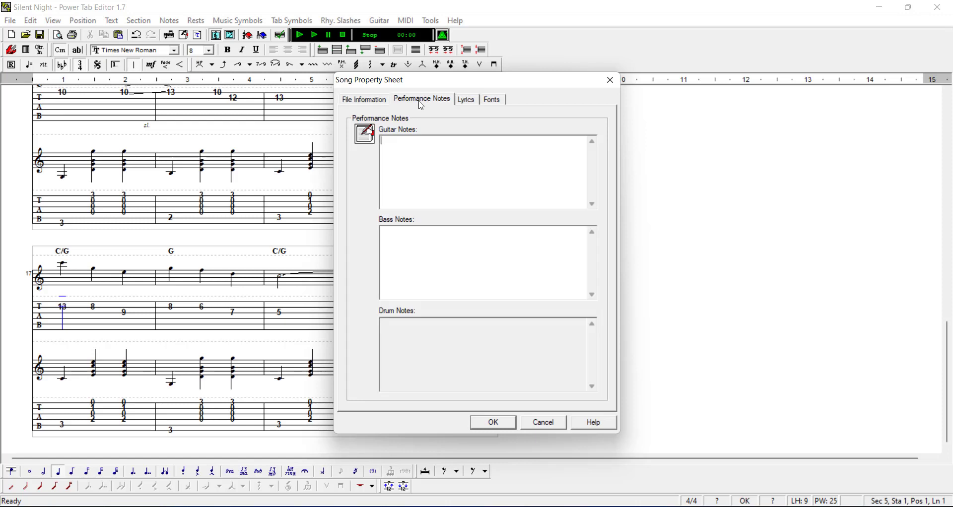
click(467, 101)
click(494, 101)
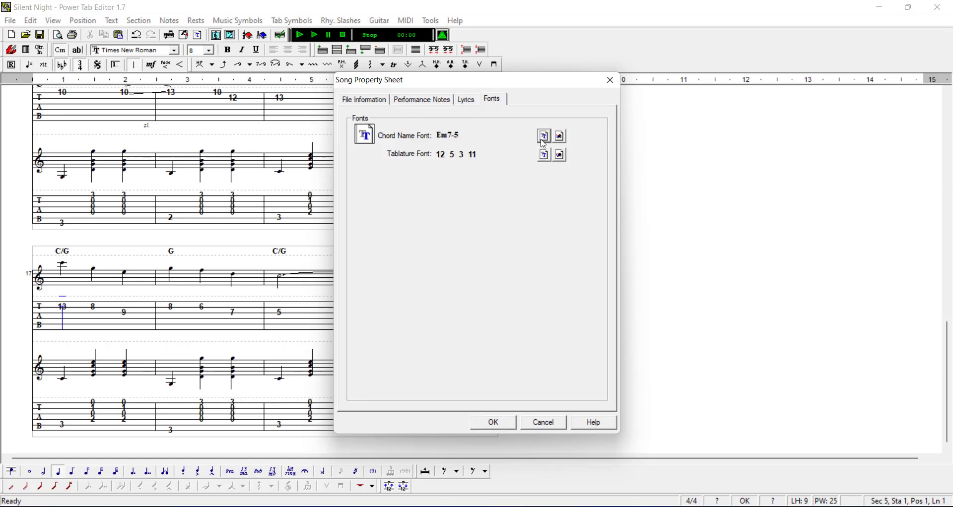
click(544, 155)
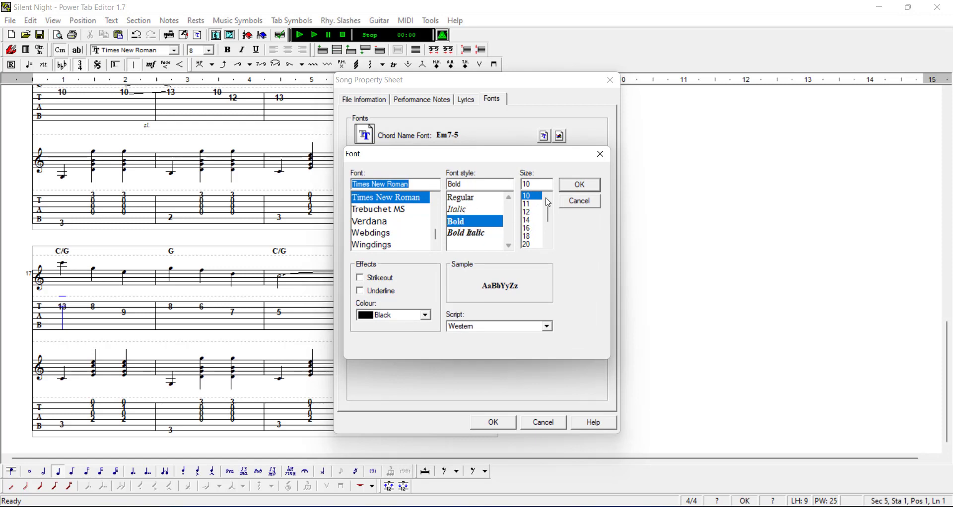
click(564, 187)
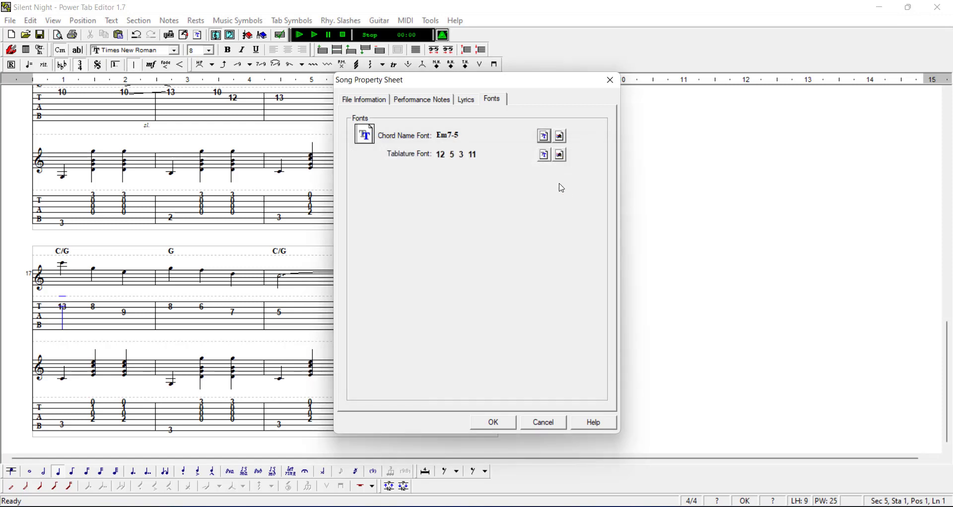
click(507, 428)
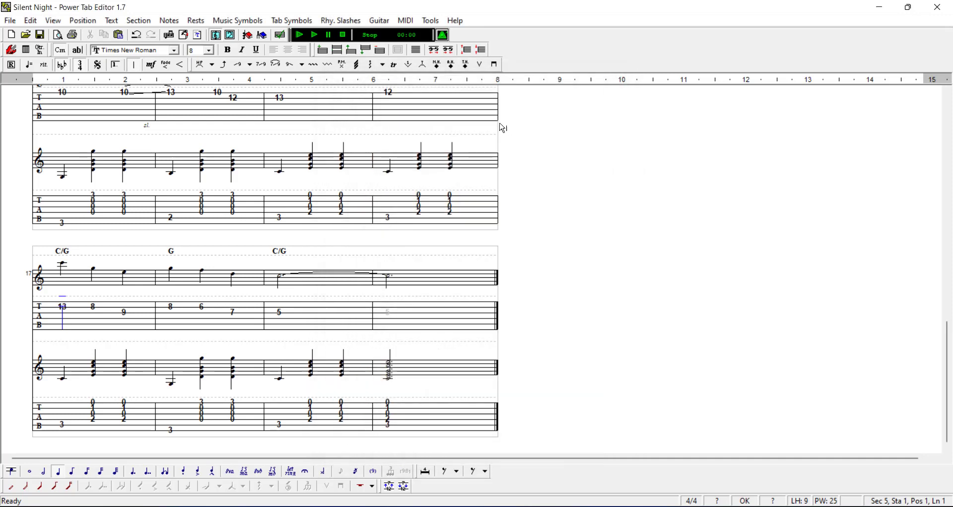
- Increase the tablature line height to 11 for the score
click(467, 52)
click(467, 52)
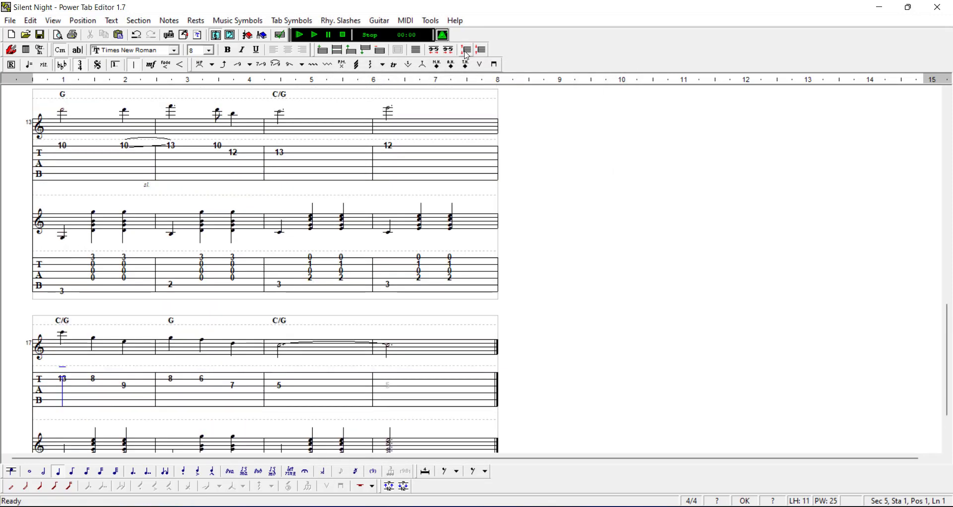
- Preview the printed pages and run the score checker over the measures
click(58, 36)
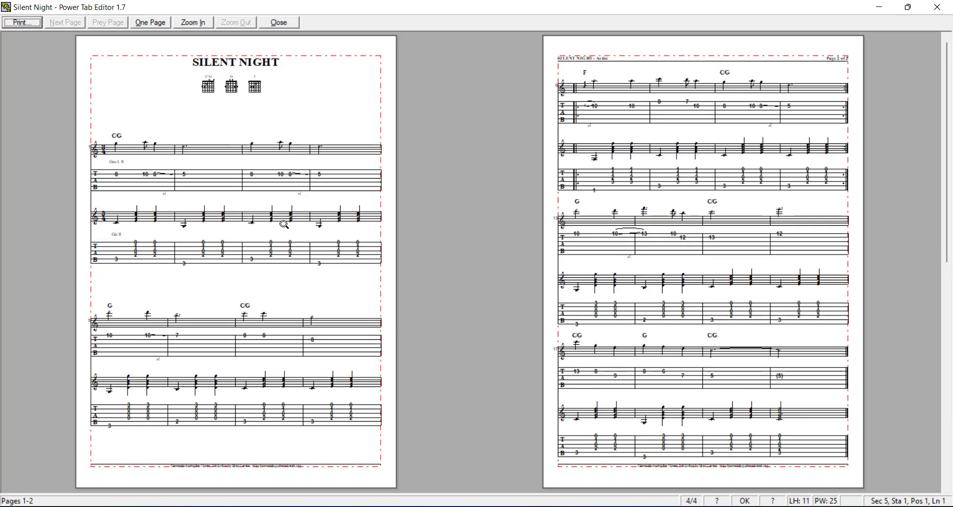
click(278, 23)
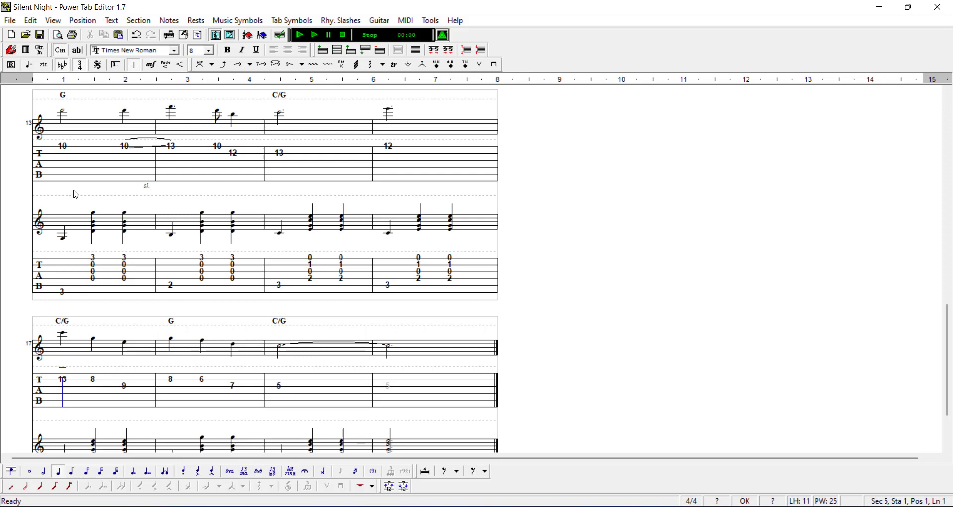
click(280, 35)
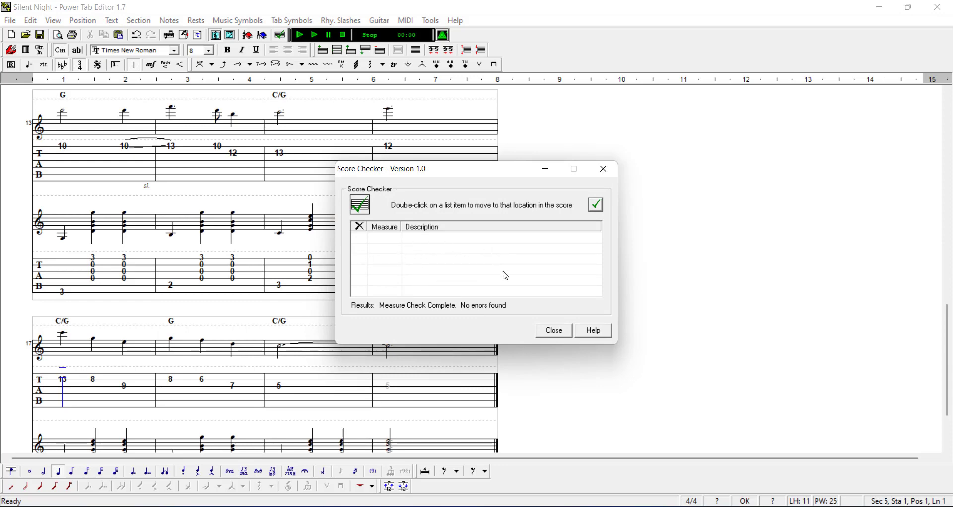
click(558, 336)
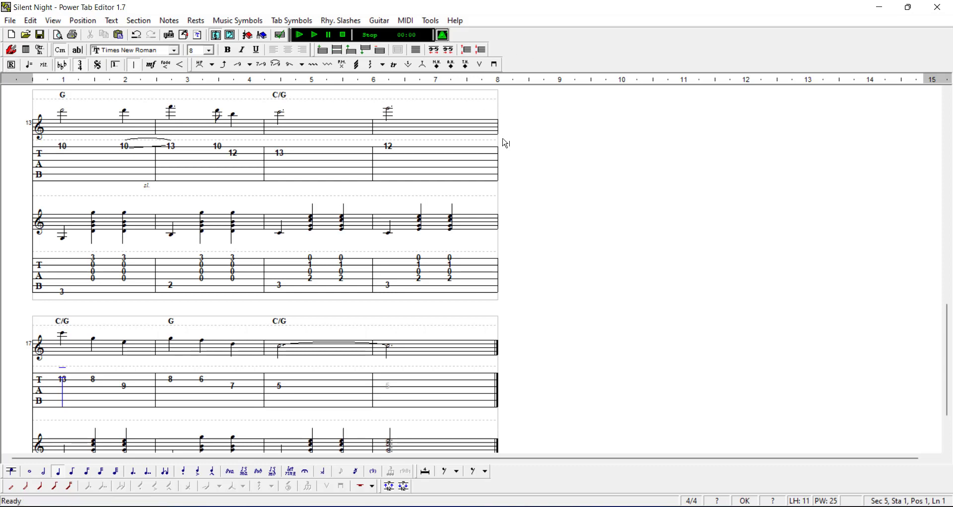
- At the start of the score, assign only Gtr. I - Lead to the first staff and Gtr. II - Rhythm to the second
key(ctrl+Home)
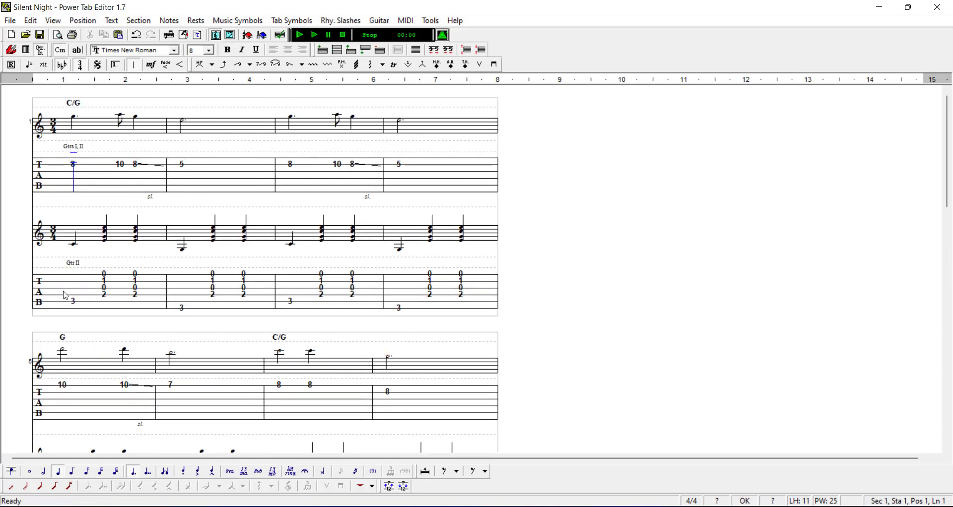
key(Down)
click(41, 50)
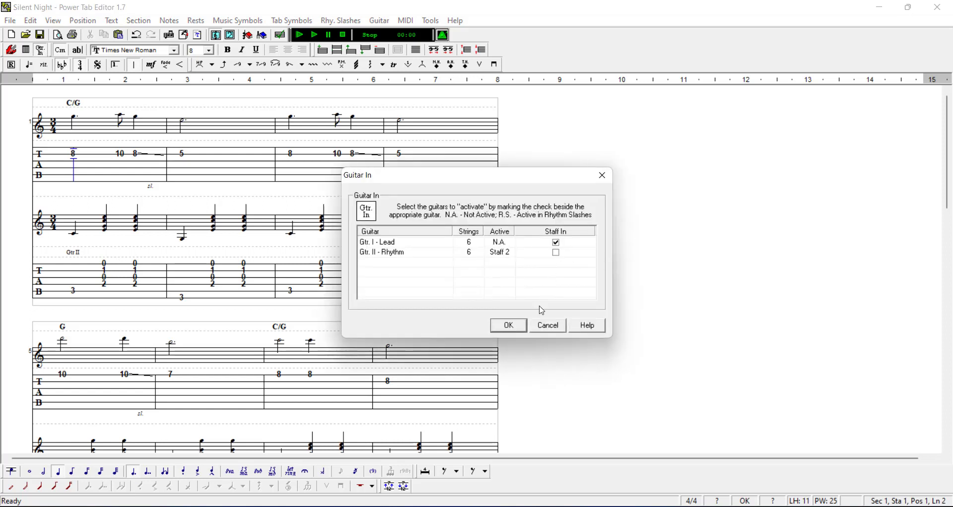
click(511, 325)
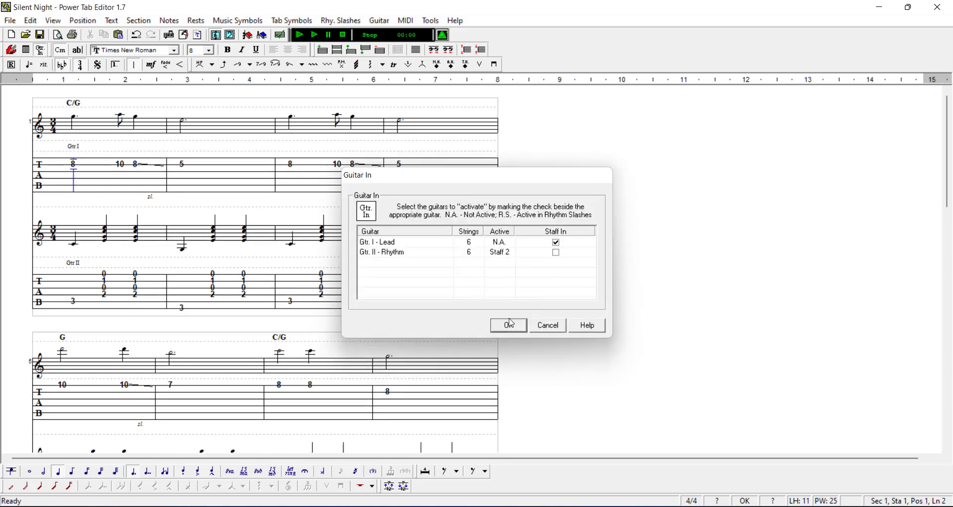
click(42, 50)
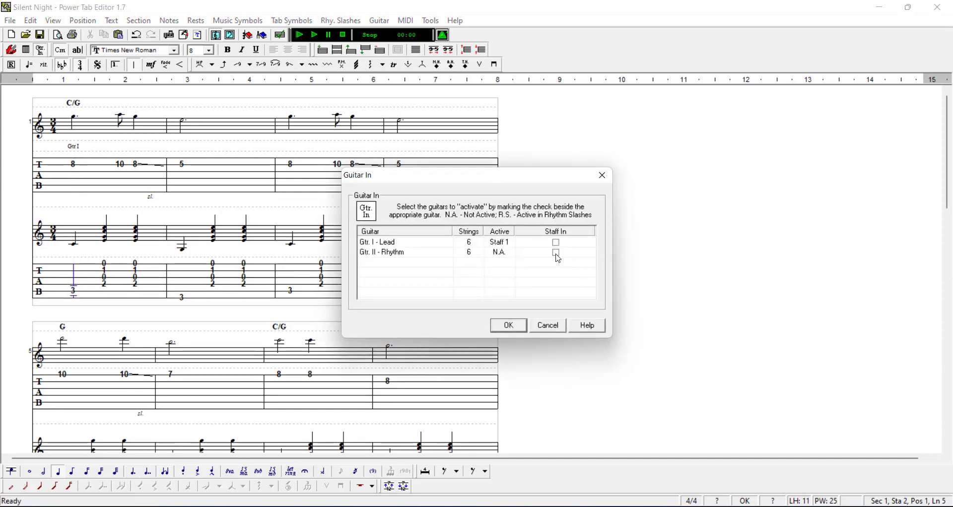
click(557, 253)
click(509, 327)
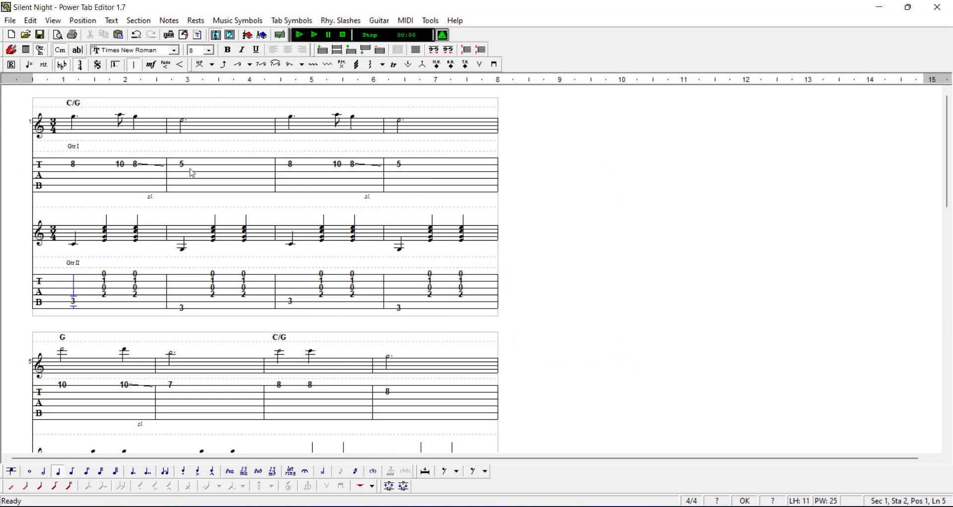
- Examine the rehearsal sign descriptions and the tempo marker options at the first melody note
click(76, 169)
click(11, 66)
click(546, 263)
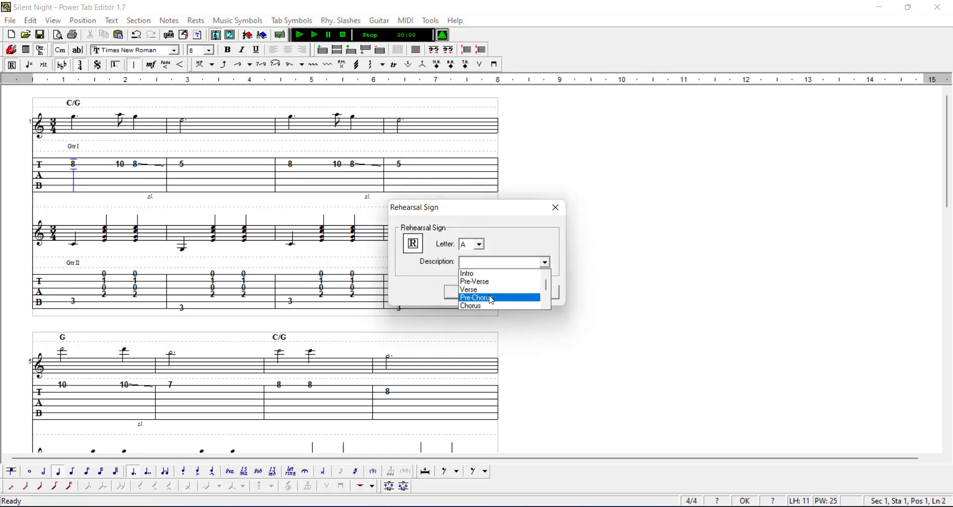
click(516, 233)
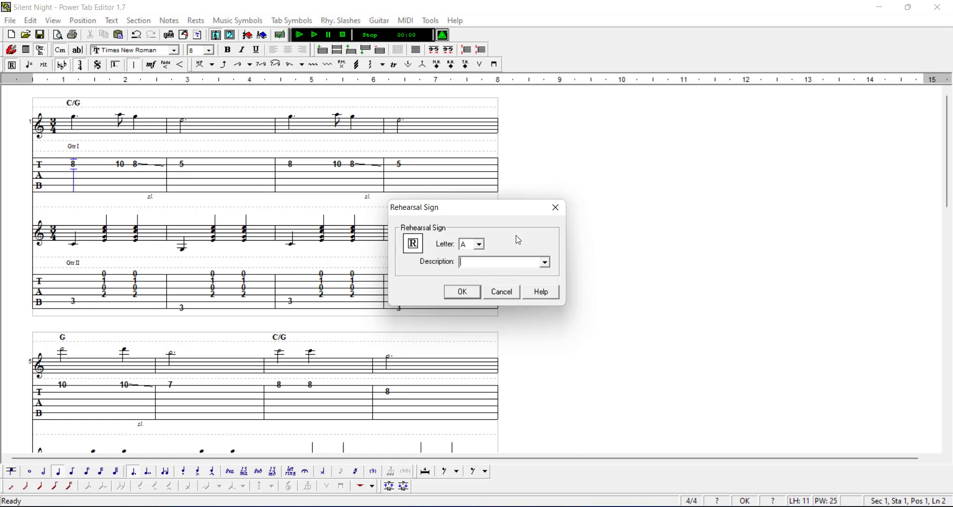
click(465, 294)
click(525, 283)
click(502, 294)
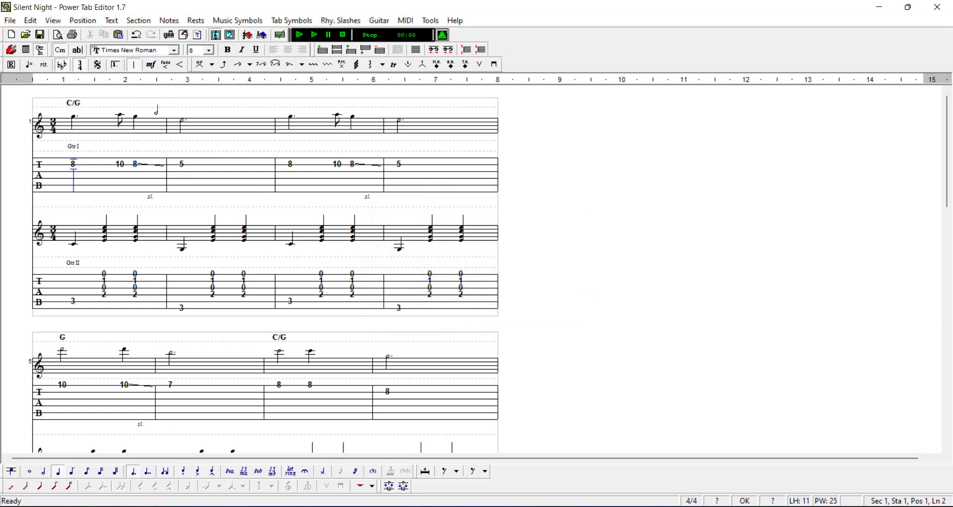
click(30, 66)
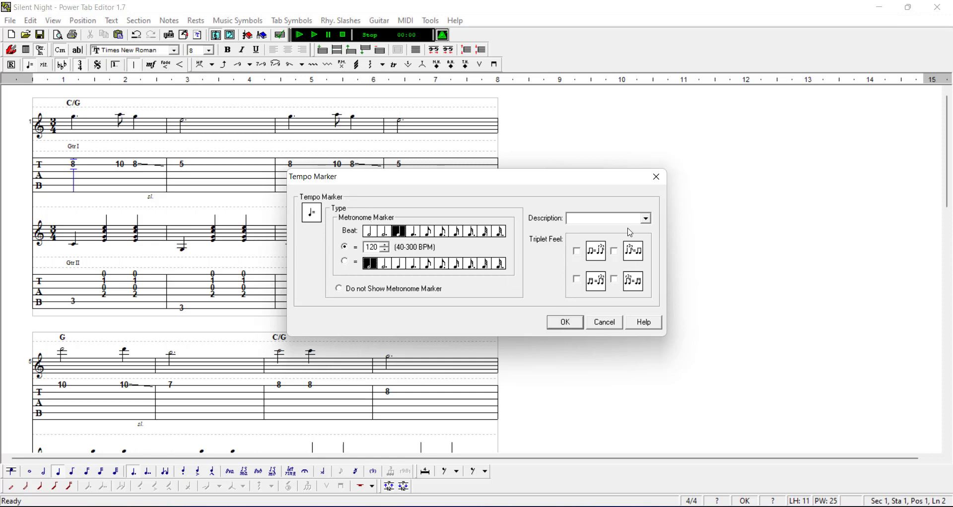
click(645, 219)
click(577, 322)
click(605, 324)
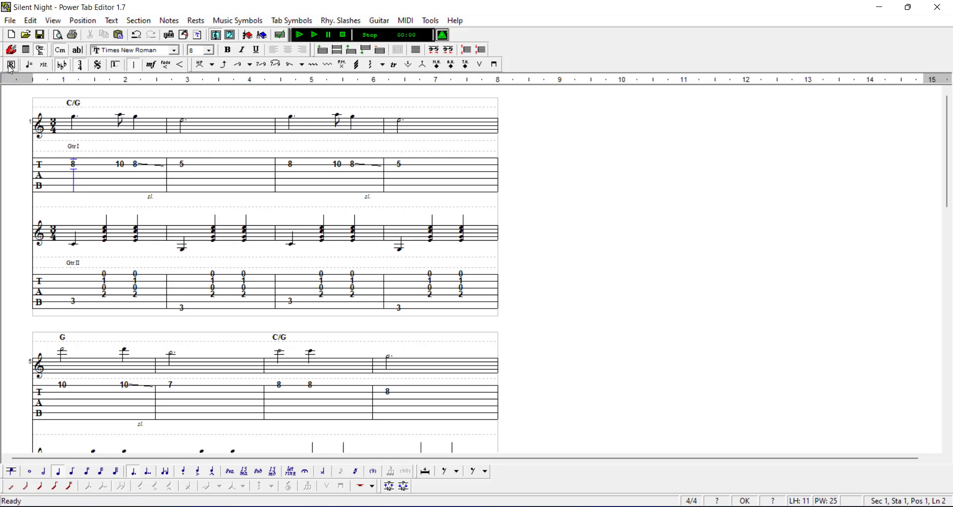
- Dock the music symbols toolbar beside the playback controls and the tab symbols toolbar at the end of the row below
drag(4, 71, 575, 50)
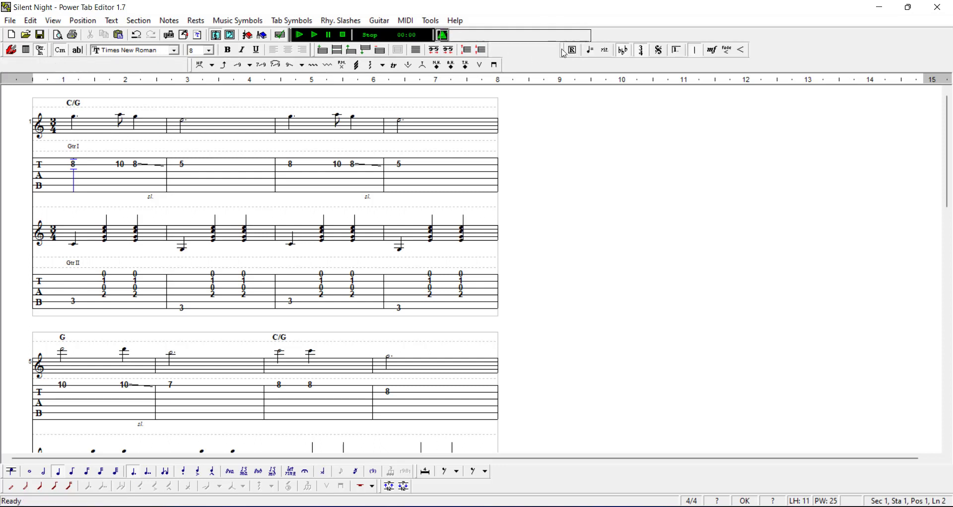
drag(563, 53, 561, 53)
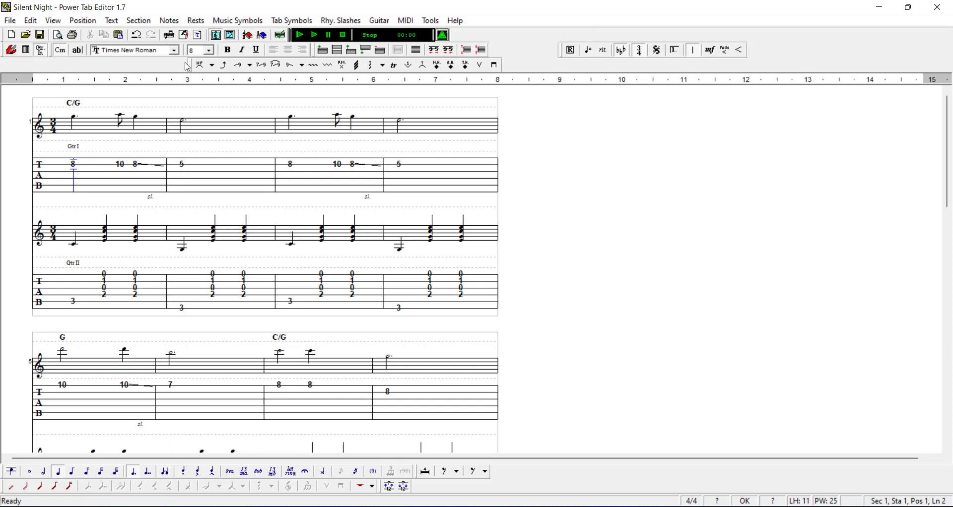
drag(195, 71, 584, 51)
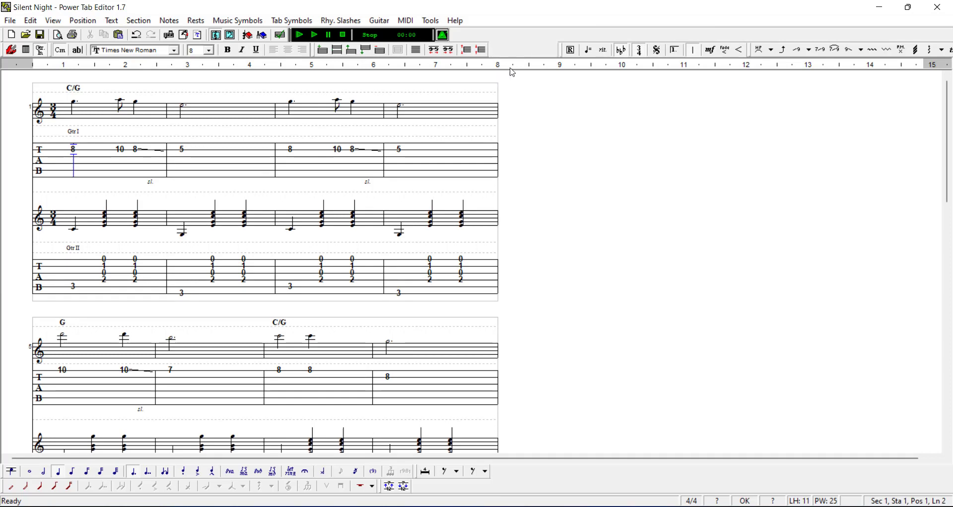
mouse_move(565, 54)
mouse_down()
mouse_move(519, 43)
mouse_move(557, 45)
mouse_up()
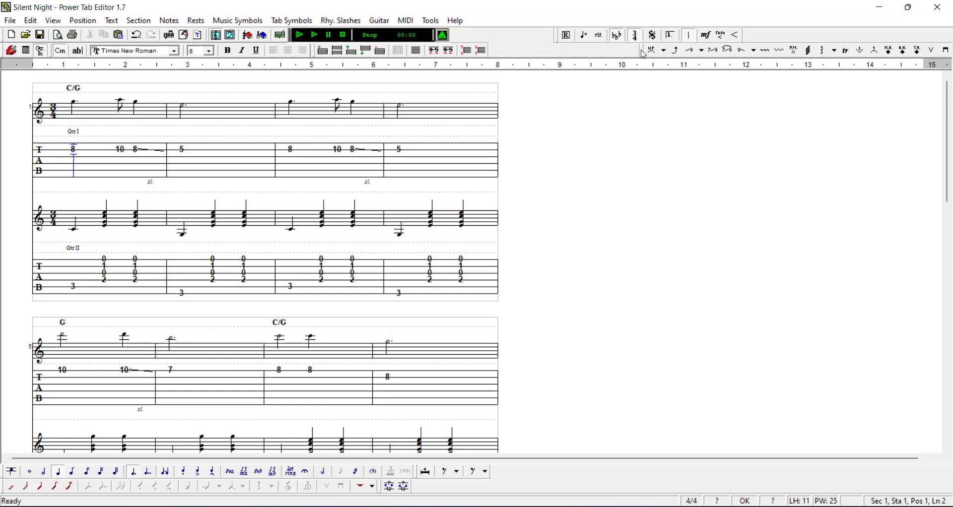
drag(745, 40, 495, 53)
drag(558, 38, 456, 43)
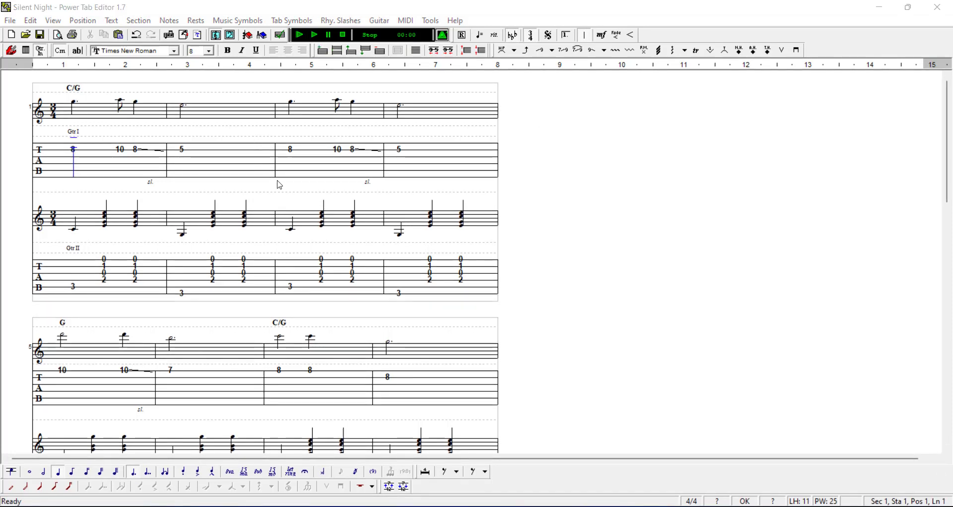
- Play the score through to the fifth section and stop playback
click(315, 36)
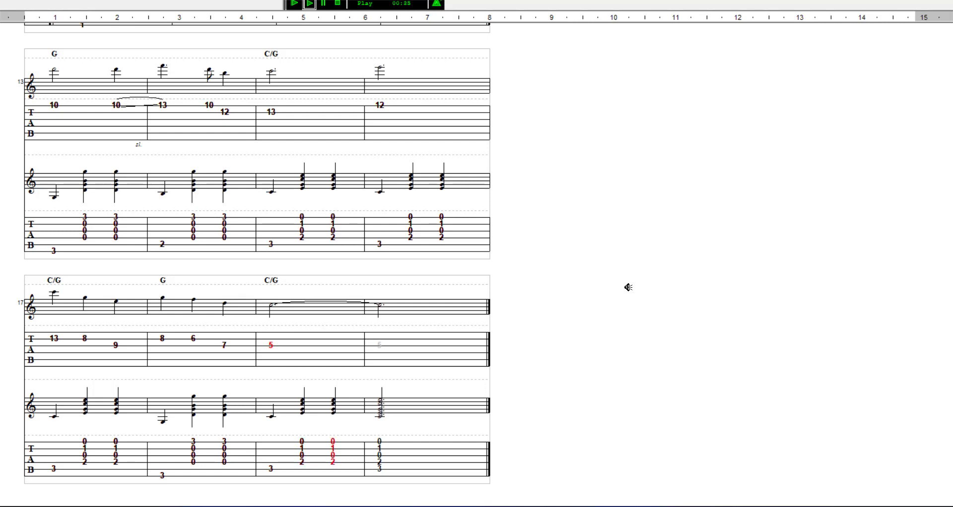
click(339, 4)
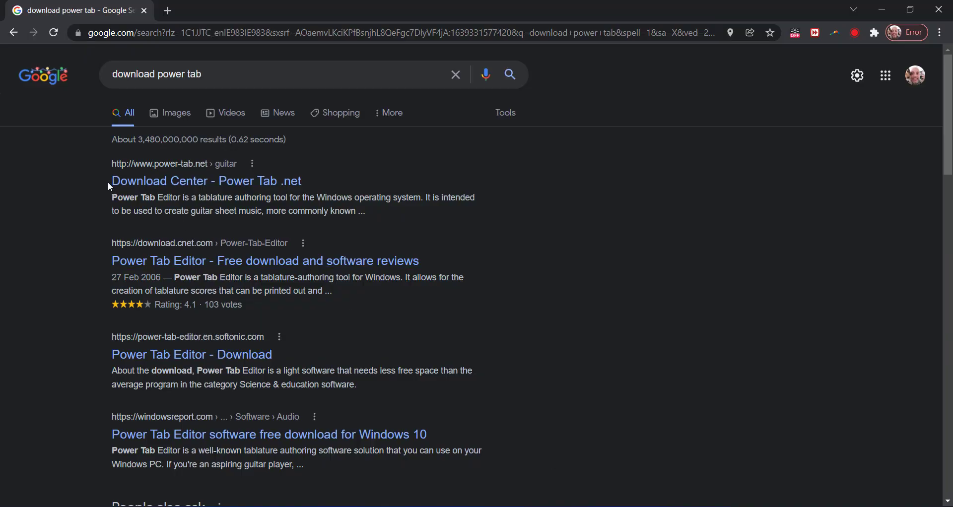
- In a new browser tab, find the Ultimate Guitar site and open Wham!'s Last Christmas from its top tabs
click(162, 18)
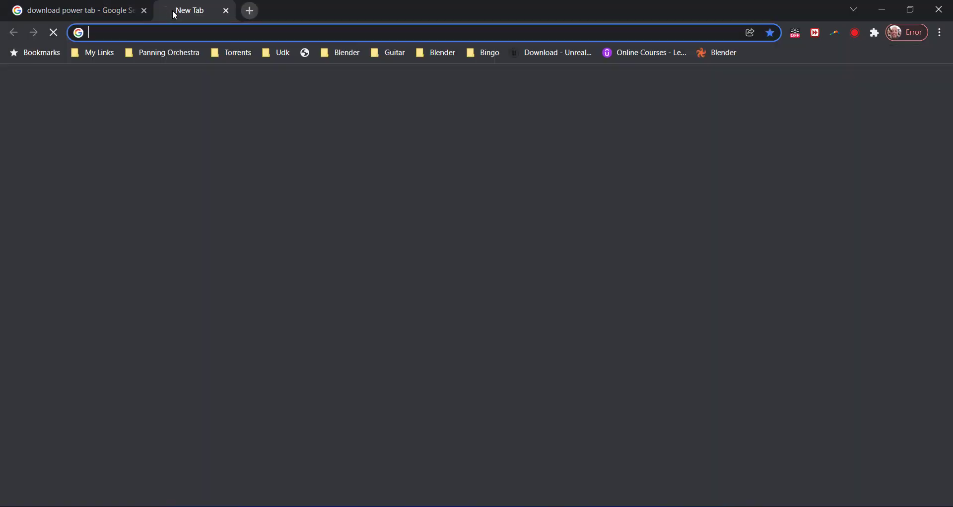
click(204, 30)
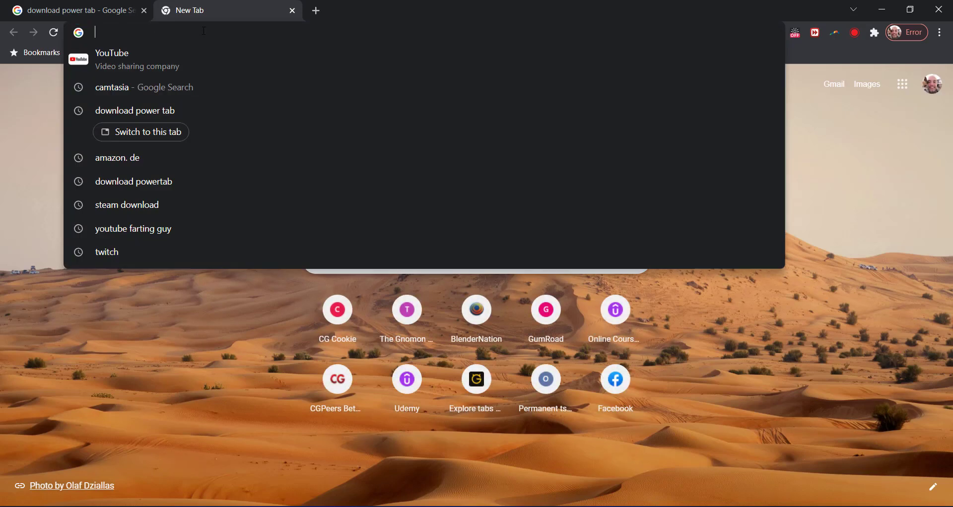
text(ulit)
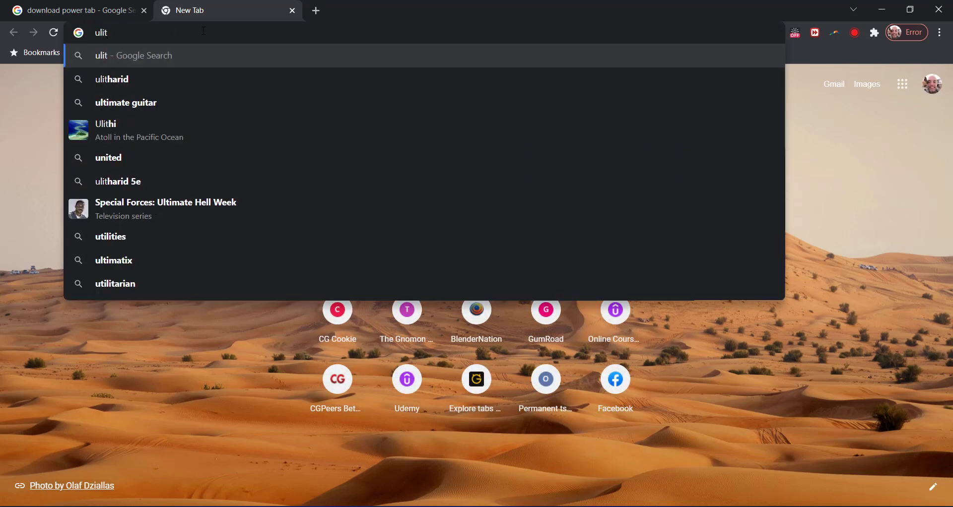
text(ma)
key(BackSpace)
text(mat)
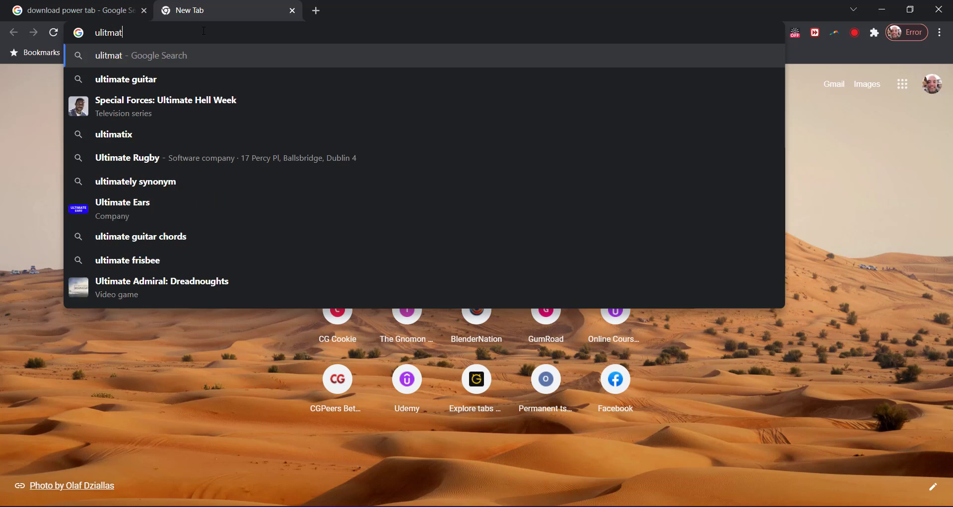
text(e guitar)
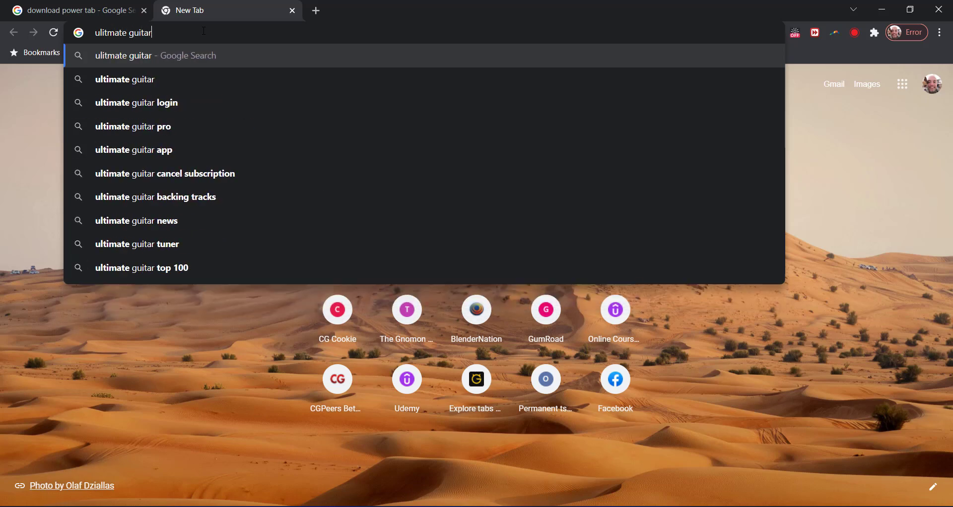
key(Return)
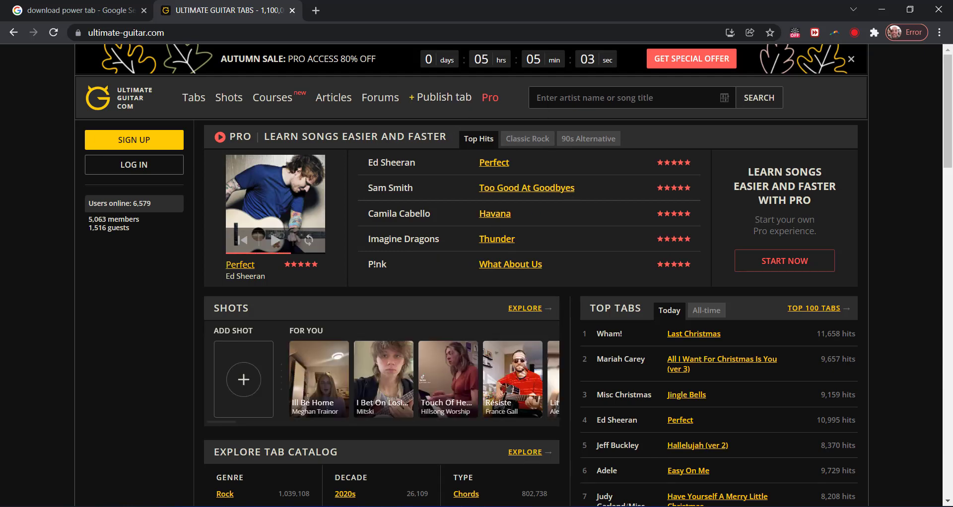
click(692, 334)
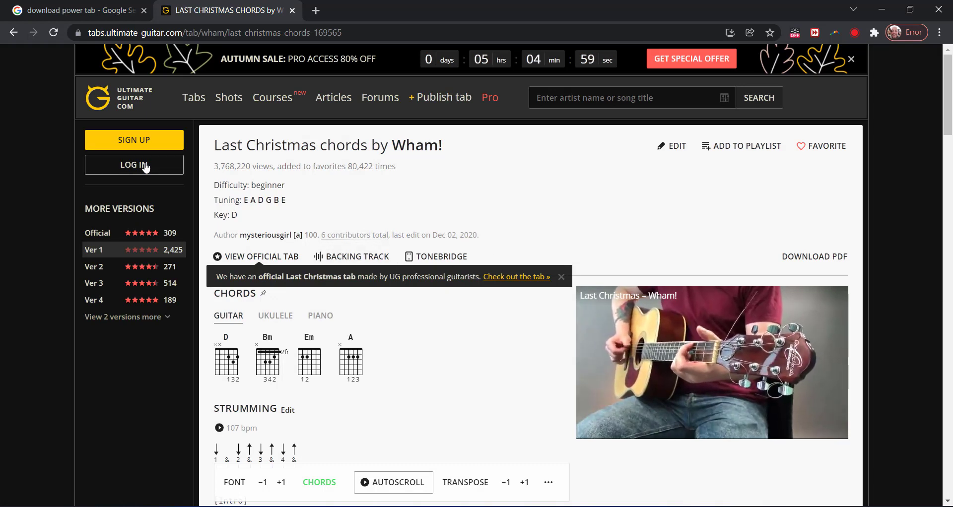
- Search the Ultimate Guitar site for "help" and limit the results to Power tabs
click(595, 98)
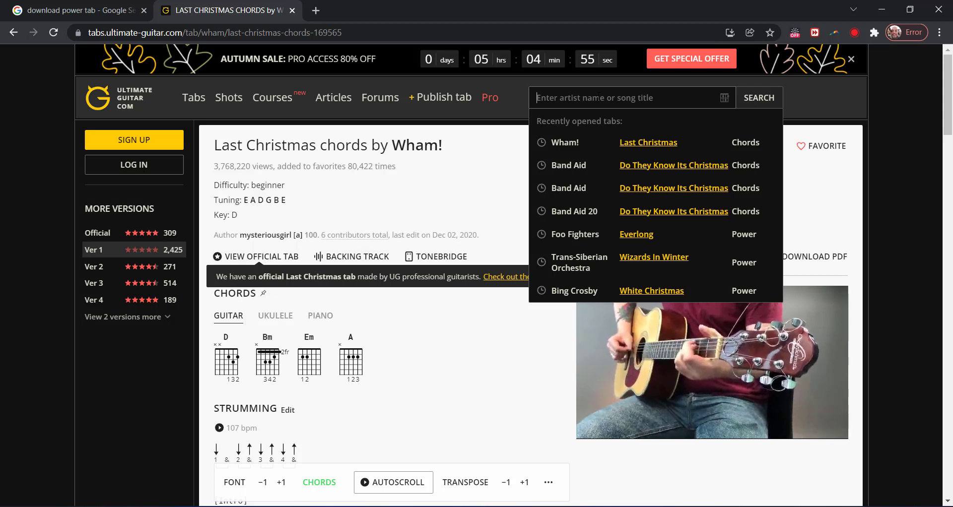
text(help)
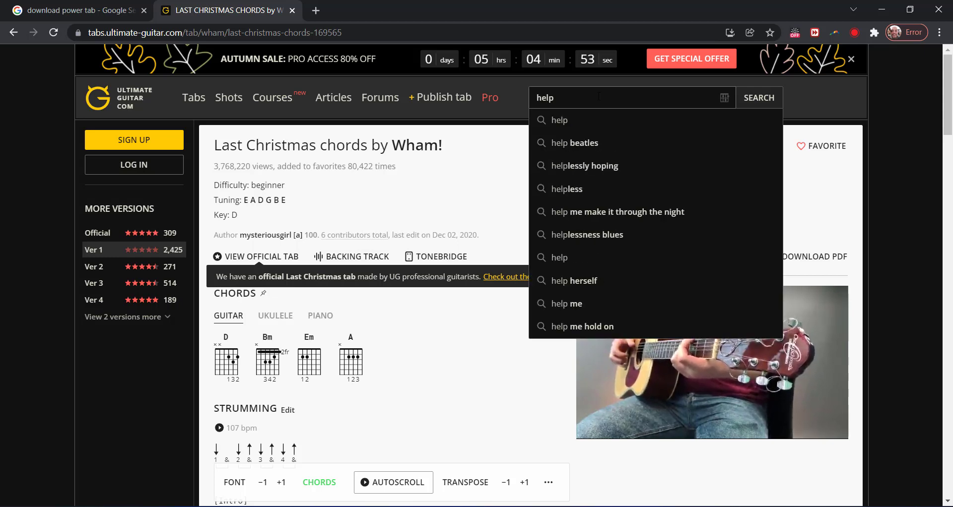
key(Return)
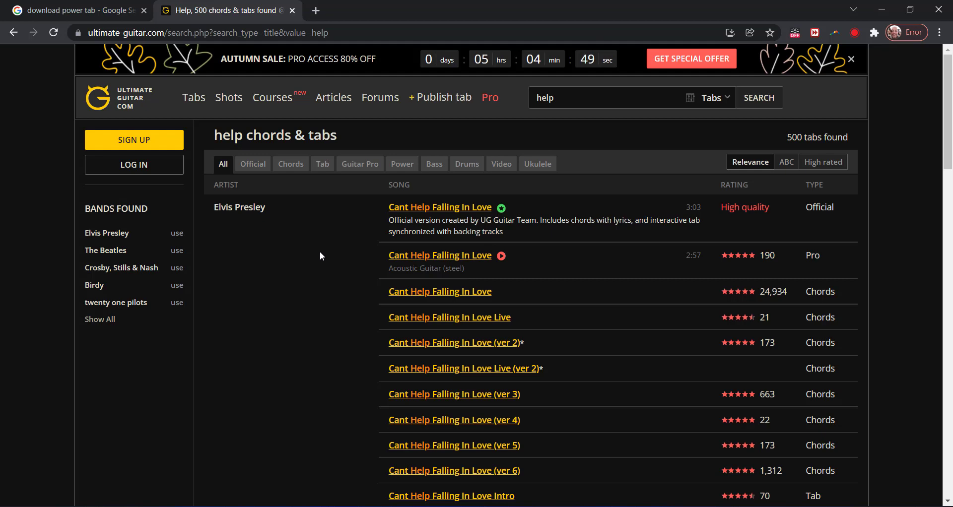
click(400, 166)
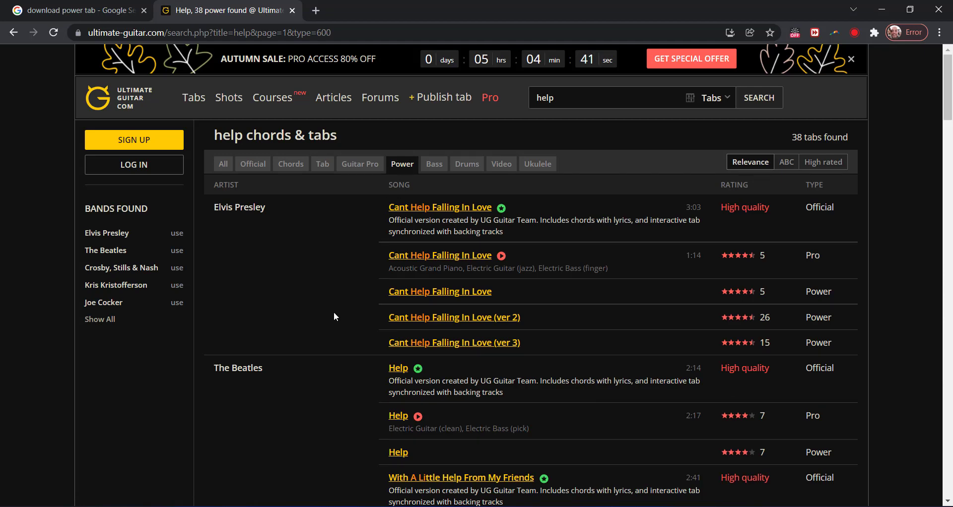
- Look through the results and open the Power version of Help by The Beatles
scroll(334, 316, down, 6)
scroll(334, 316, up, 6)
scroll(333, 317, down, 4)
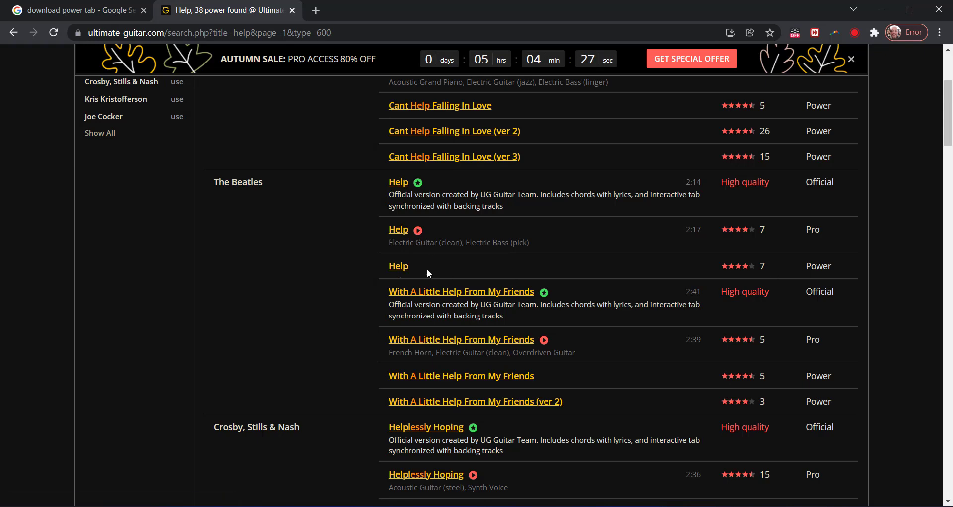
click(400, 276)
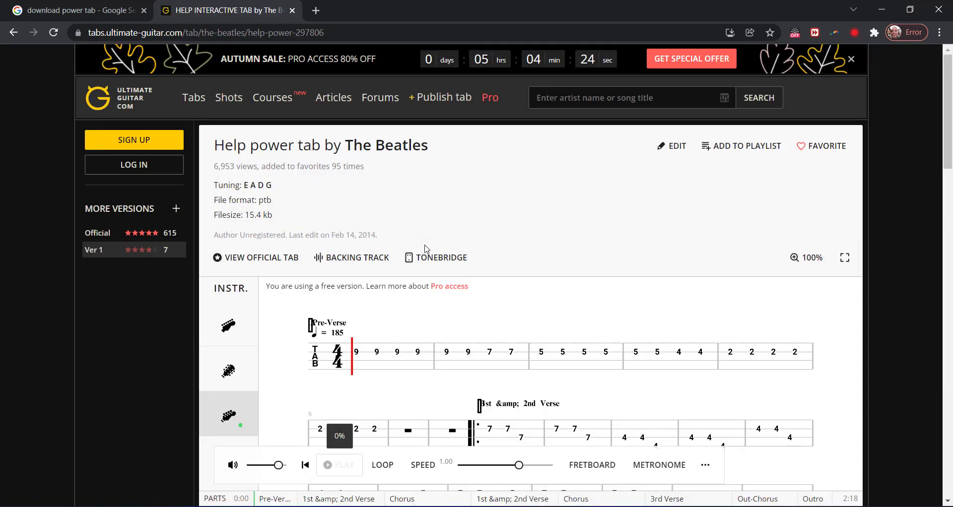
- View the other two instrument tracks of the Help tab and return to the bass track
scroll(373, 291, down, 1)
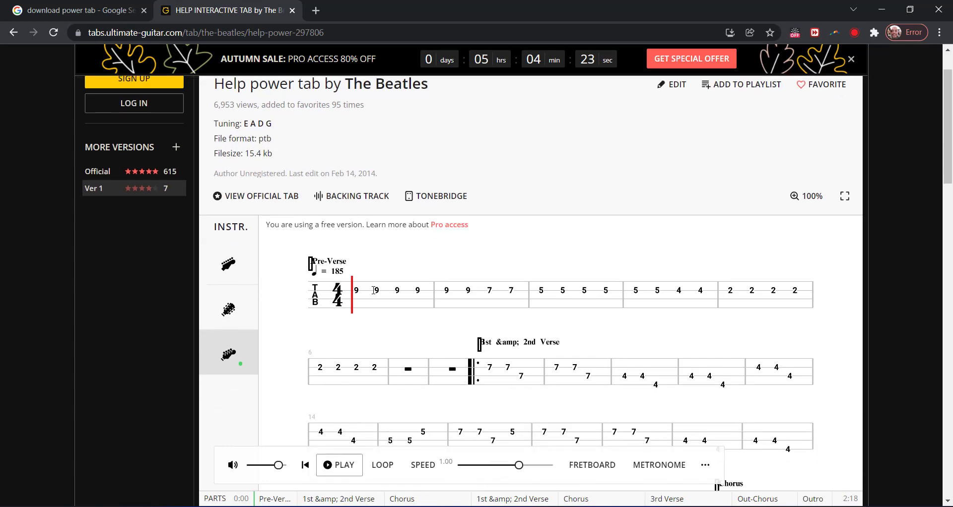
click(213, 310)
click(222, 254)
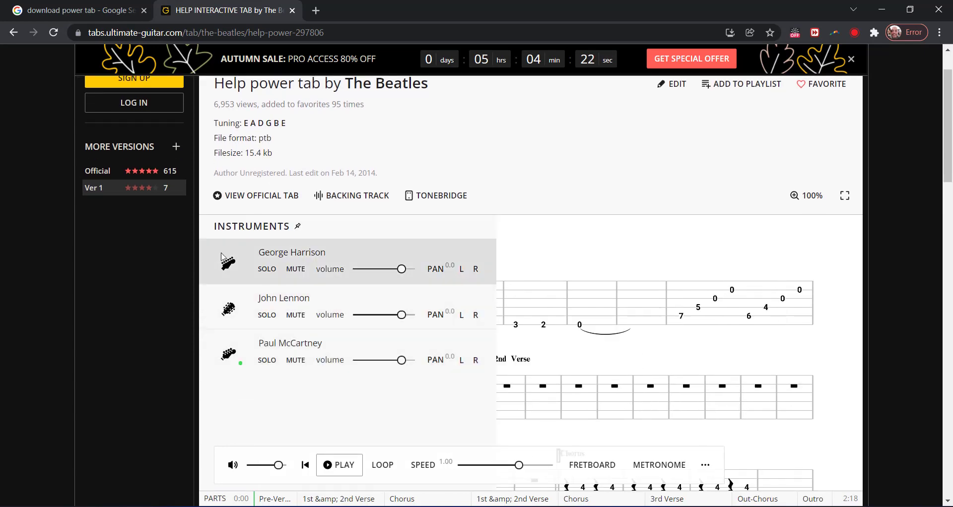
click(221, 359)
- Download the Help Power tab file from the lower part of its page
scroll(230, 353, down, 2)
scroll(341, 373, down, 10)
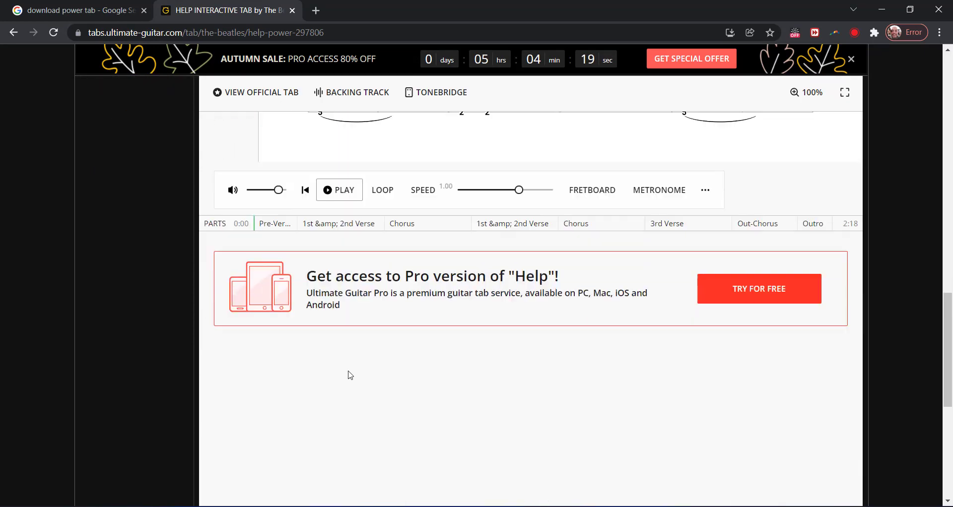
click(482, 264)
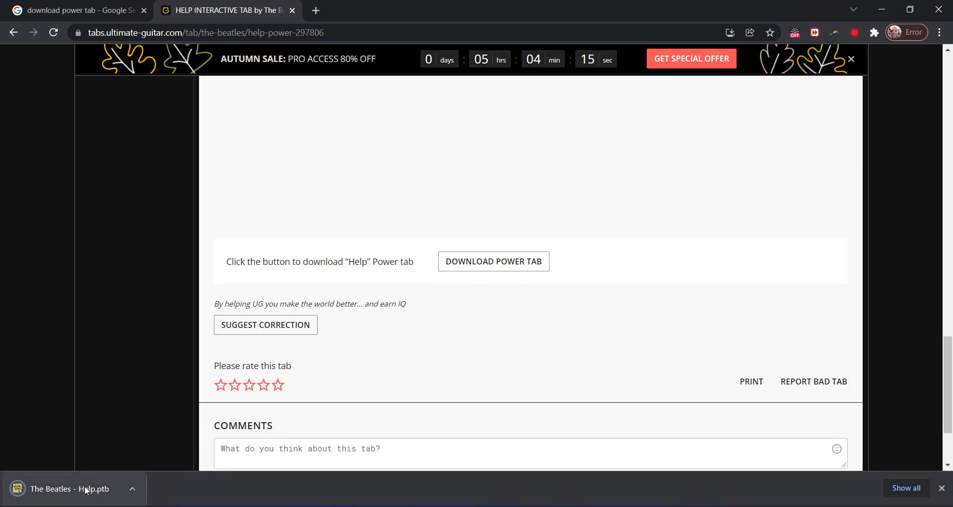
- Open the downloaded The Beatles - Help.ptb in Power Tab Editor and save the changes to Silent Night
click(86, 489)
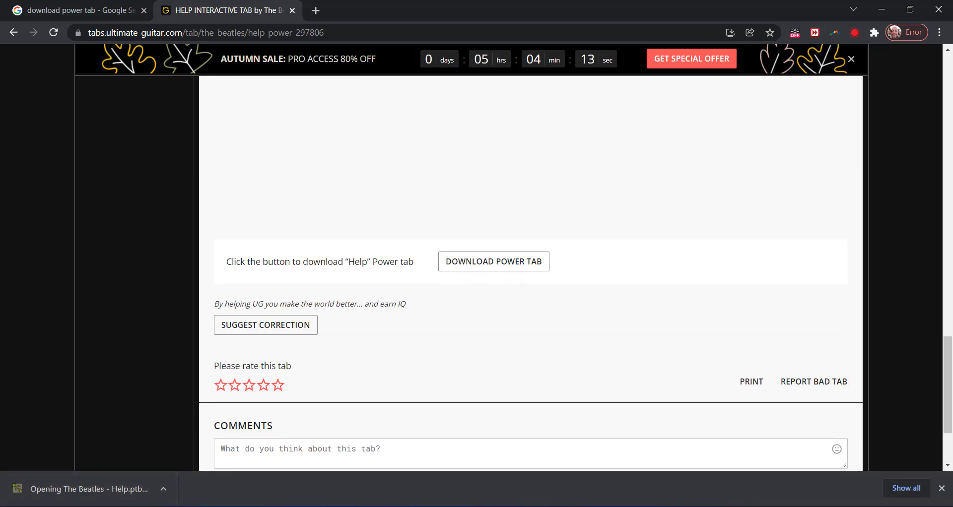
click(599, 505)
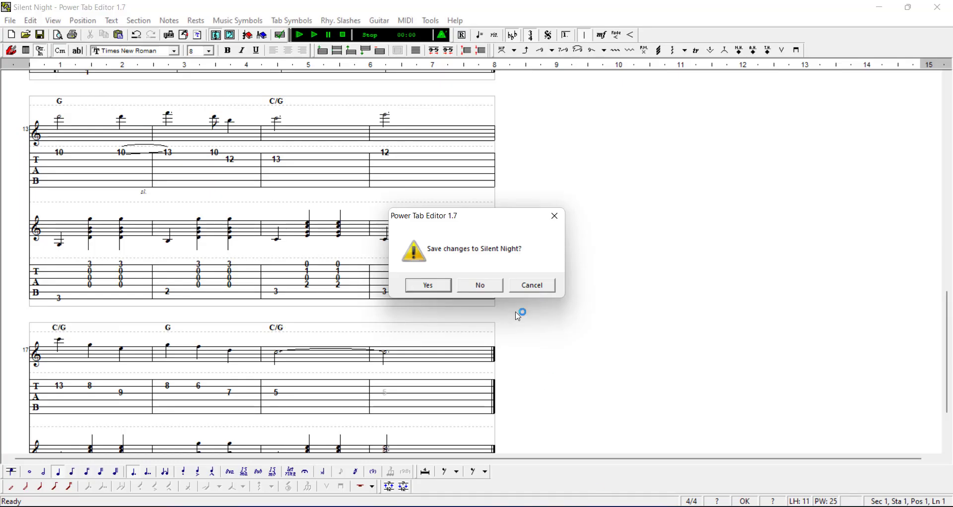
click(428, 287)
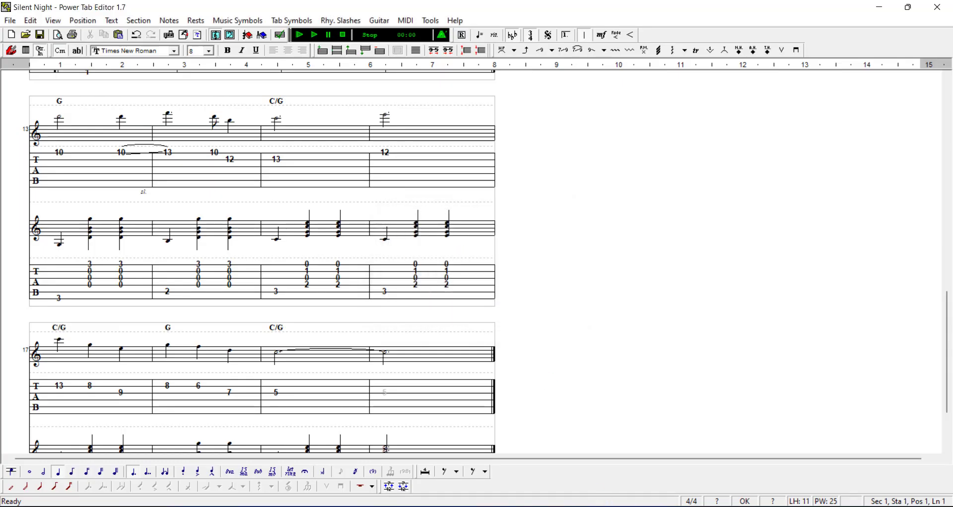
- Return to the browser, download the Help Power tab again and open the new copy in Power Tab Editor
click(570, 506)
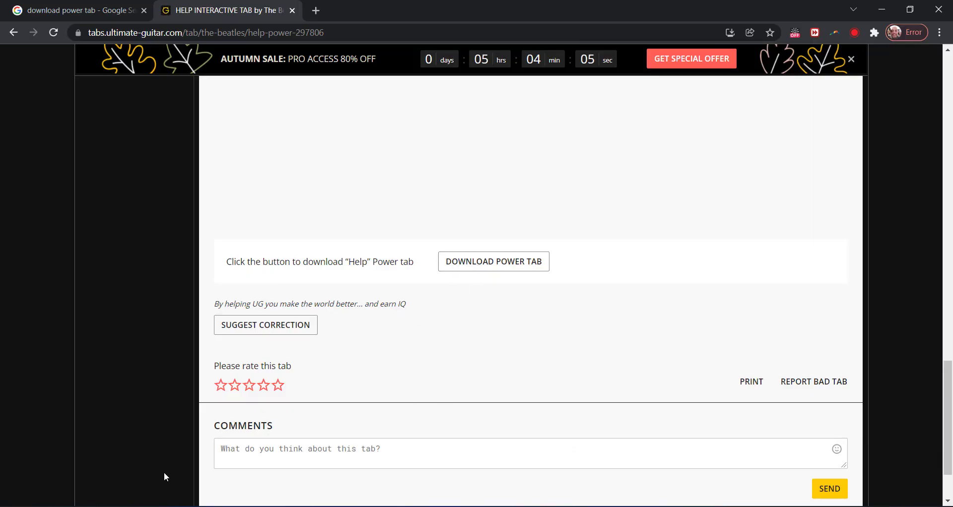
click(512, 266)
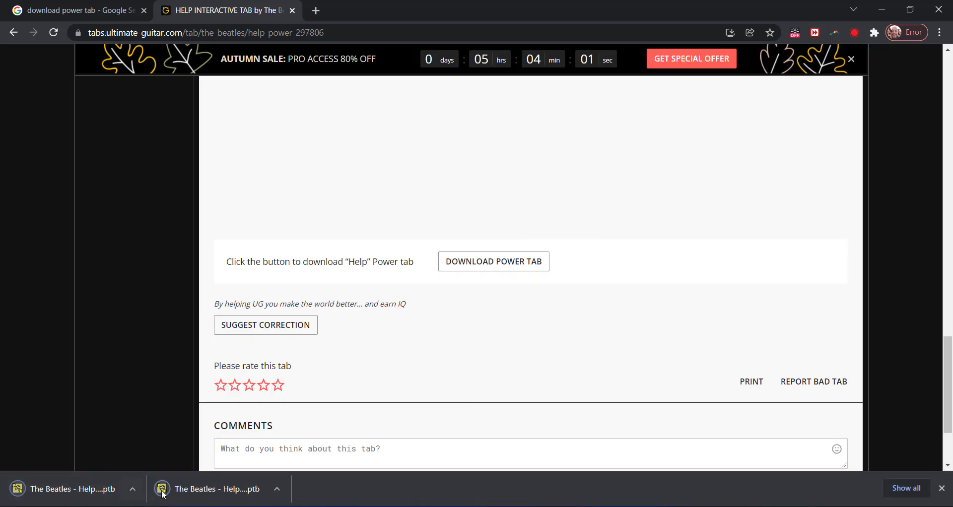
click(176, 491)
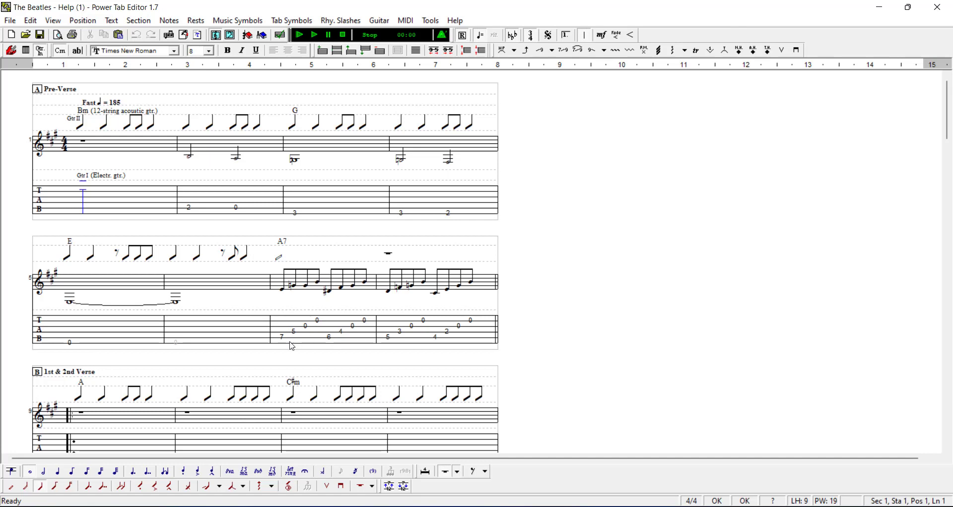
- Look through the Help guitar score and compare it with the bass score, ending on the bass score
scroll(273, 351, down, 5)
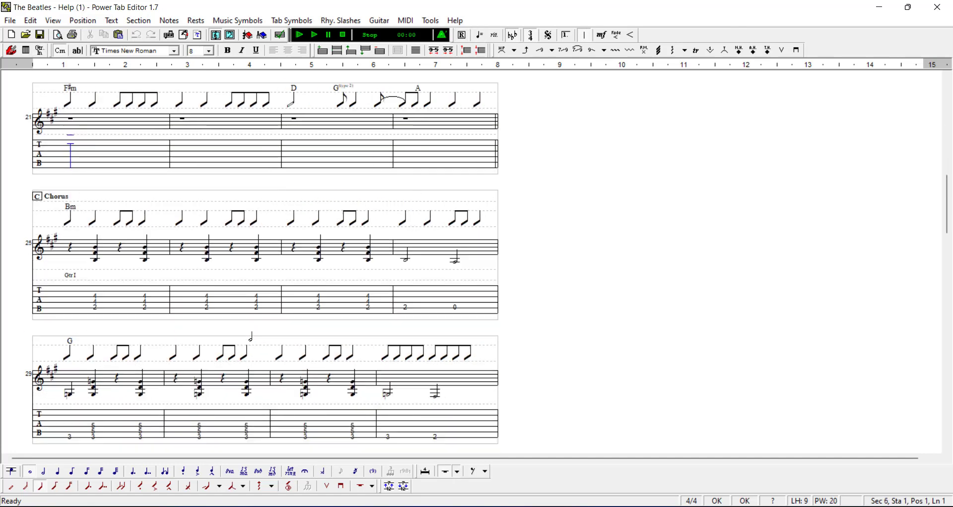
scroll(253, 345, up, 6)
click(229, 36)
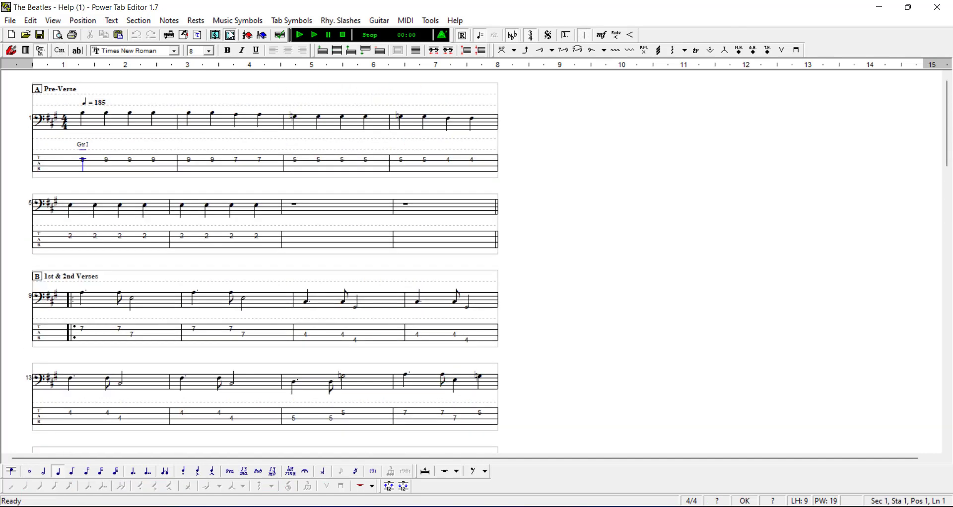
click(220, 38)
click(231, 38)
- Run the Score Checker on the bass score and look through its sections before returning to the guitar score
click(281, 36)
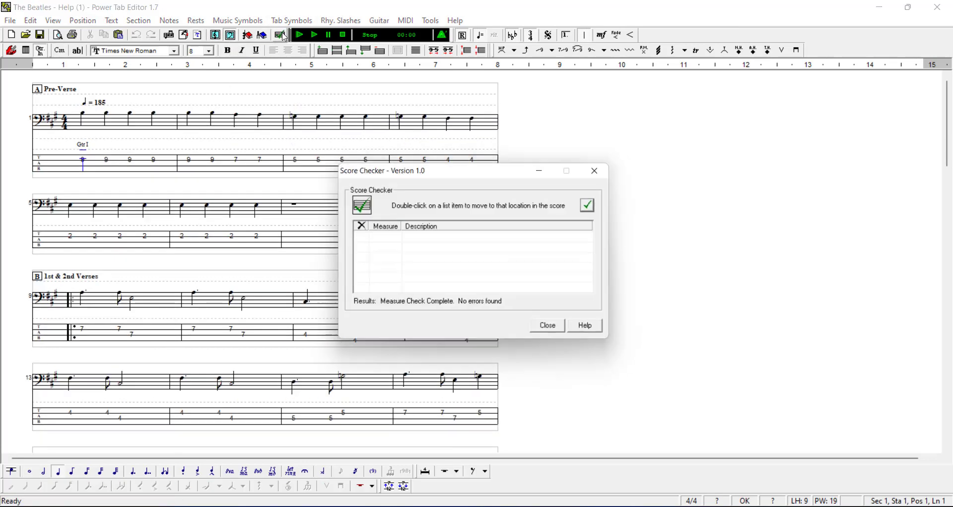
click(563, 329)
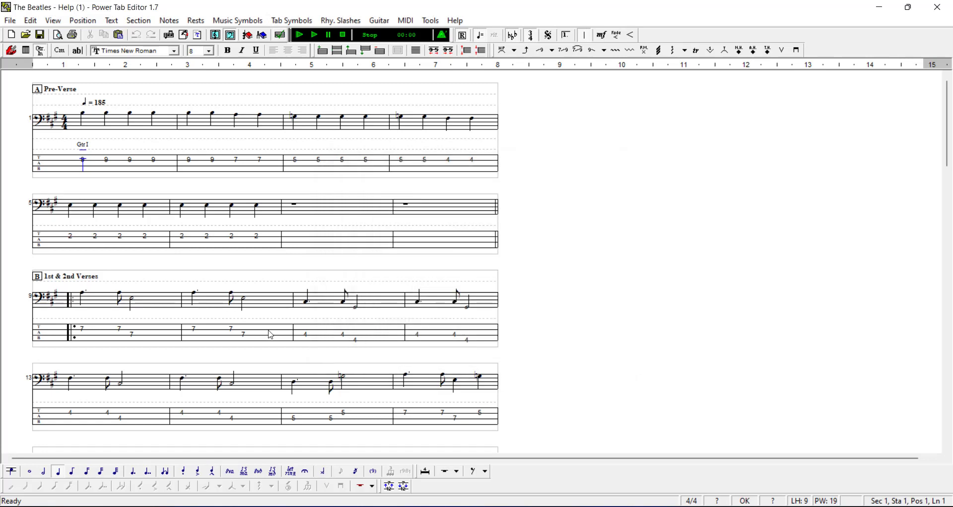
scroll(268, 327, down, 15)
key(ctrl+Home)
click(215, 35)
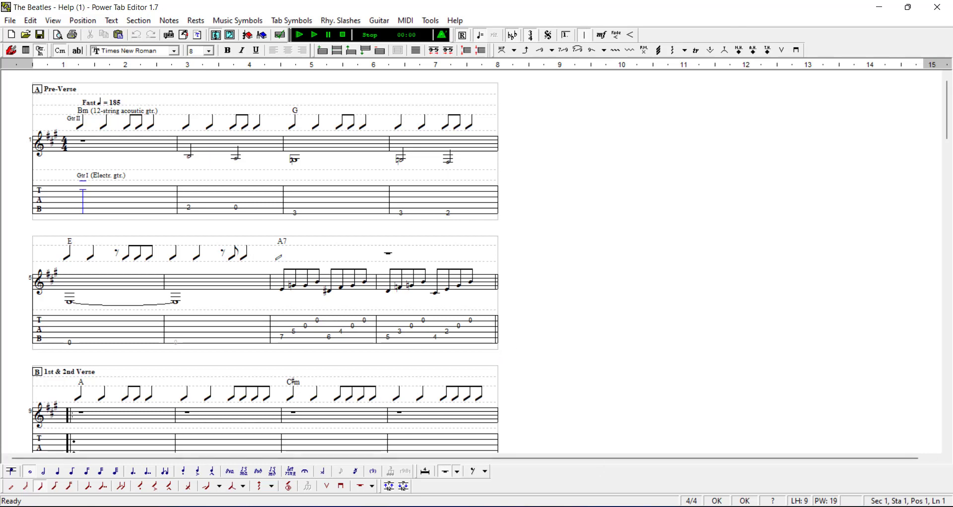
- Switch back to the browser and return to the tablature on the Help Power tab page
key(alt+Tab)
scroll(194, 150, up, 6)
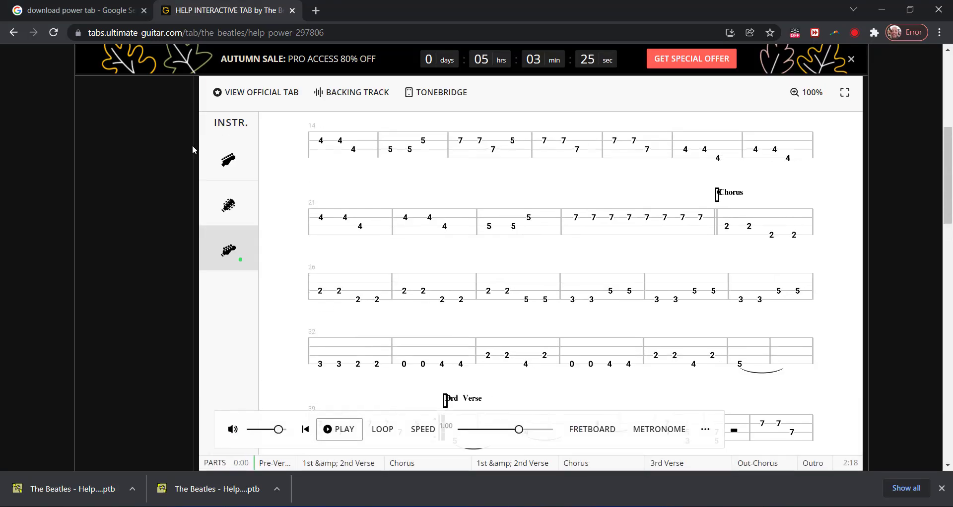